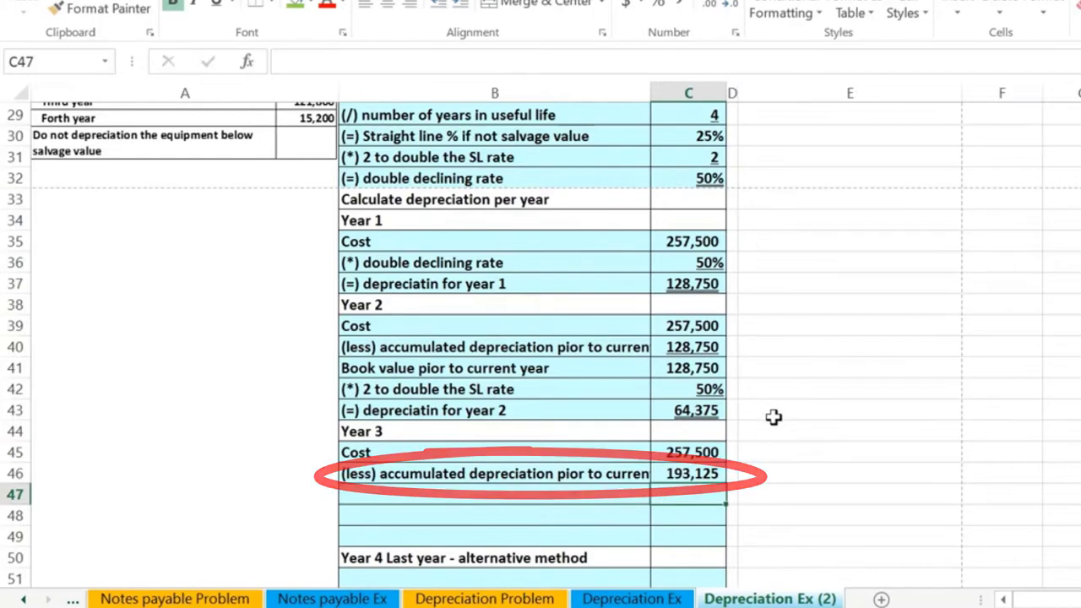
Step: Add a "Book value pior to current year" row under Year 3, with C47 calculating cost minus accumulated depreciation as =C45-C46
scroll(952, 457, up, 5)
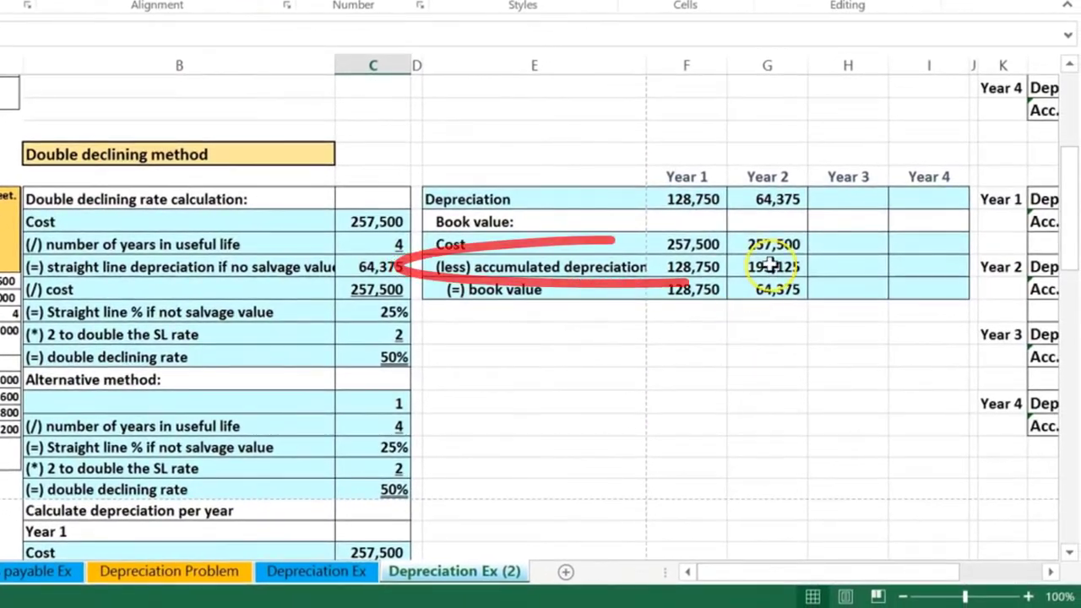
click(771, 266)
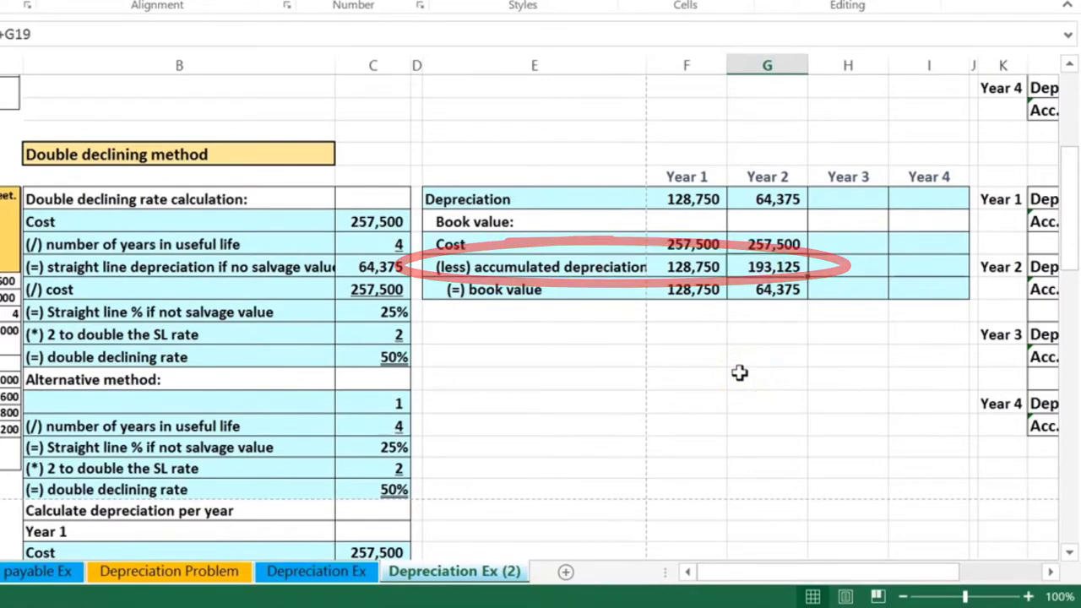
scroll(739, 373, down, 5)
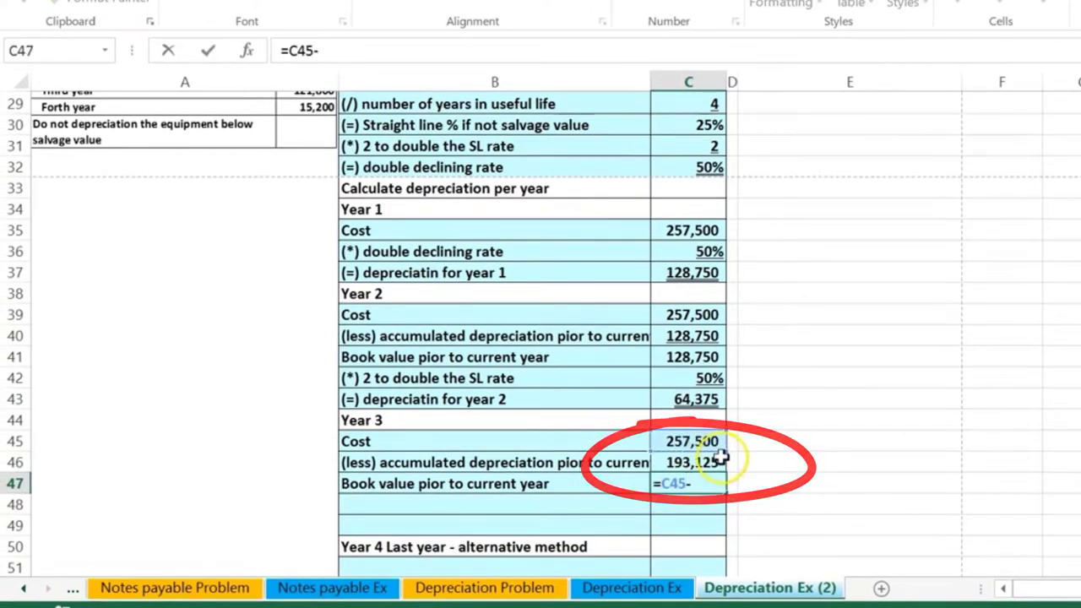
key(Return)
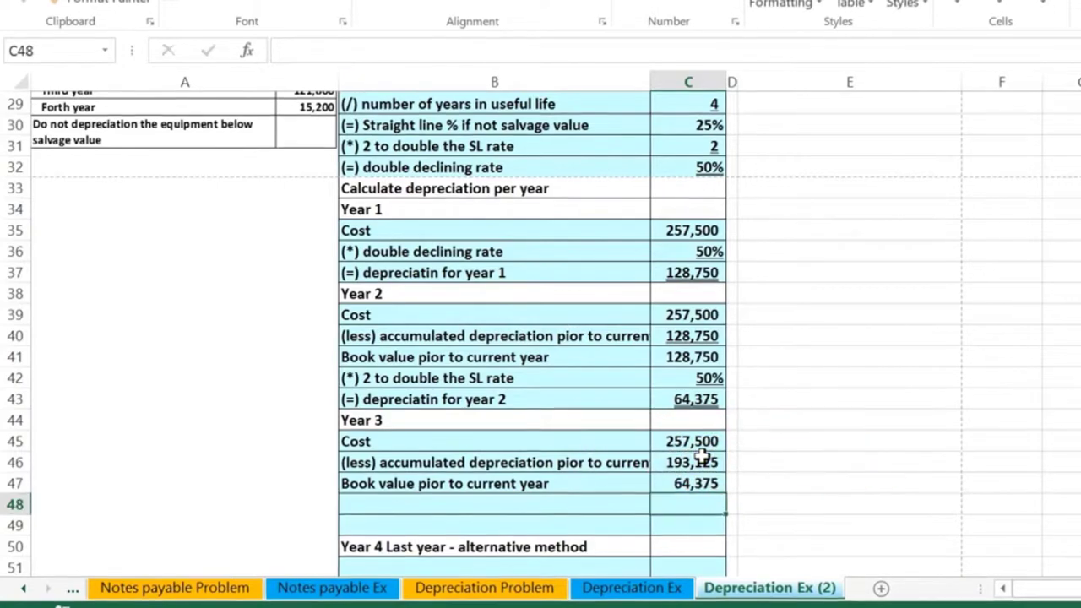
Step: Add a "(*) double declining rate" row under Year 3, with C48 referencing the Year 2 rate in C42
scroll(693, 456, up, 4)
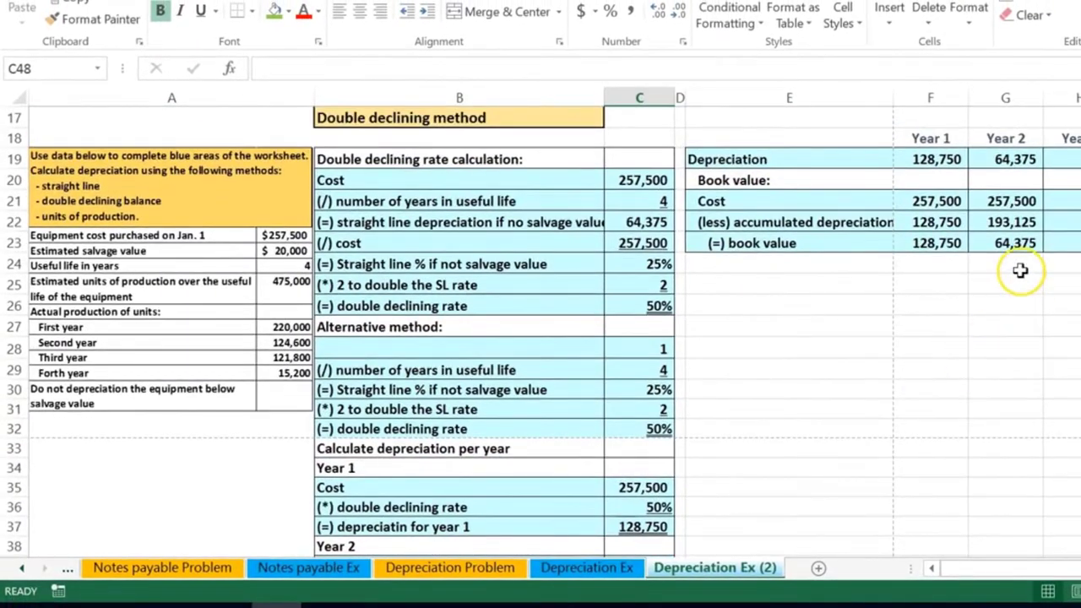
scroll(950, 404, down, 5)
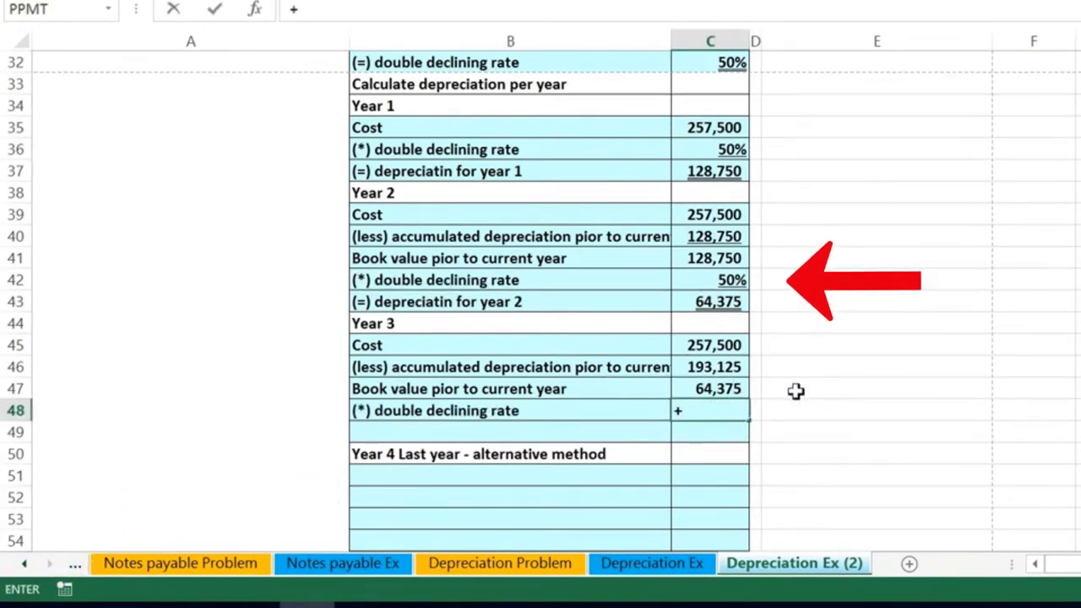
key(Up)
key(Up)
key(Up)
key(Up)
key(Up)
key(Up)
key(Up)
key(Down)
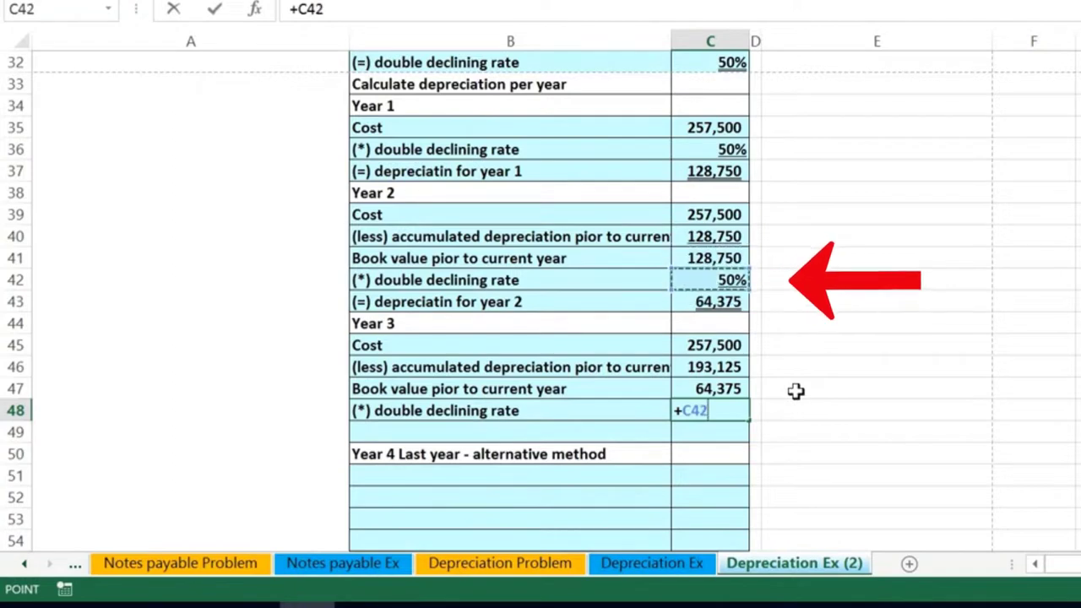
key(Return)
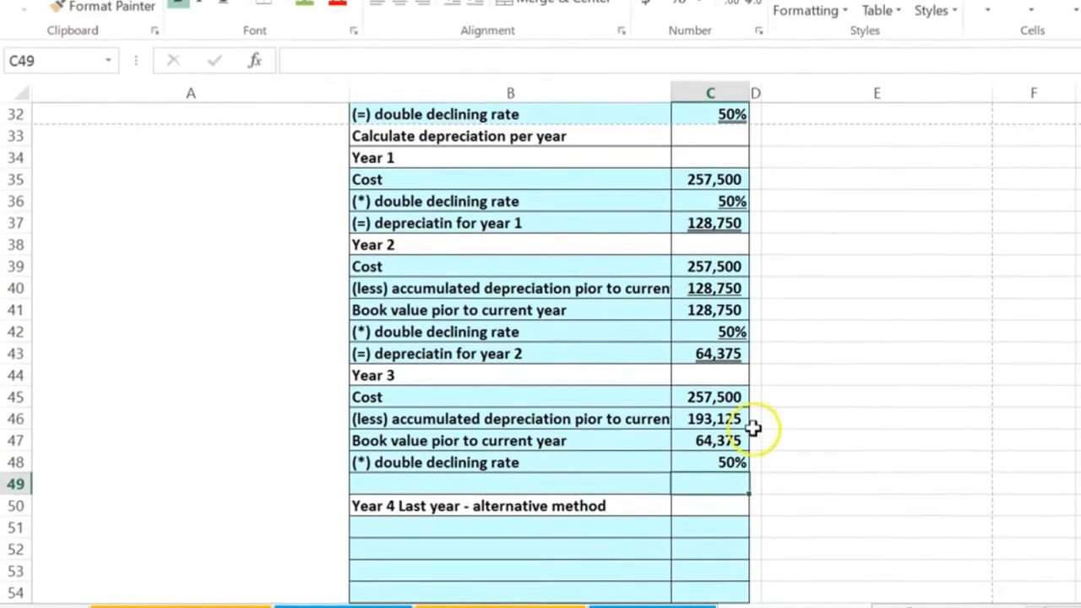
Step: Underline the Year 3 accumulated depreciation in C46 and the double declining rate in C48
click(729, 366)
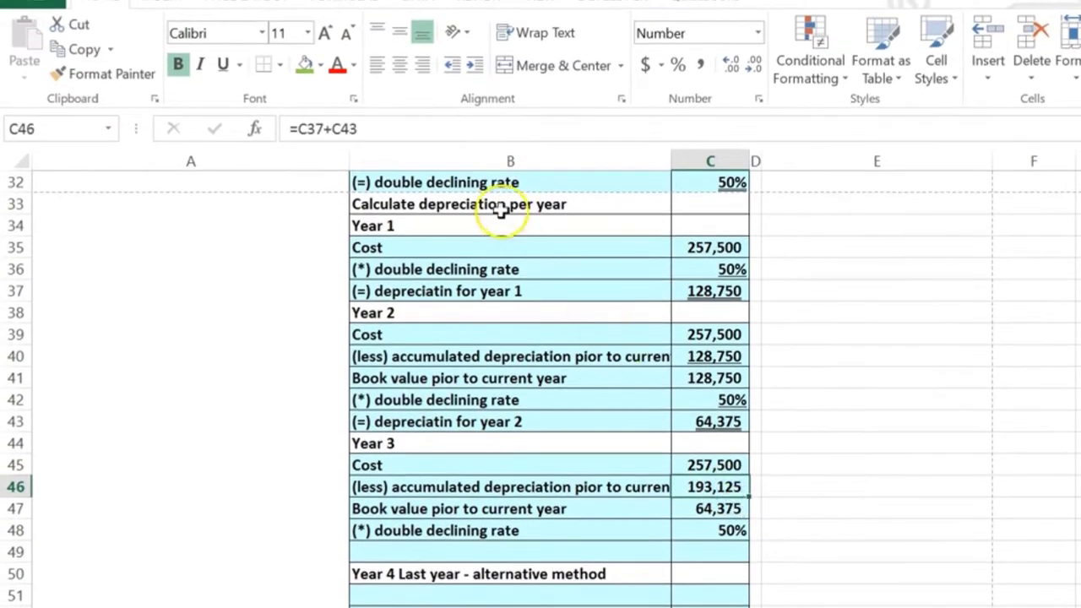
click(684, 525)
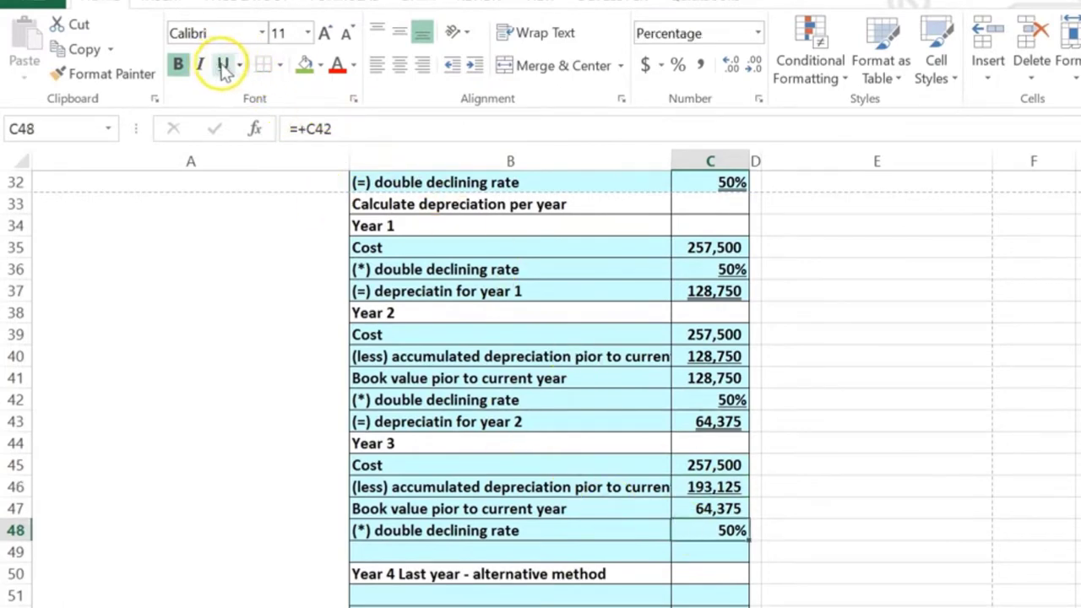
click(716, 510)
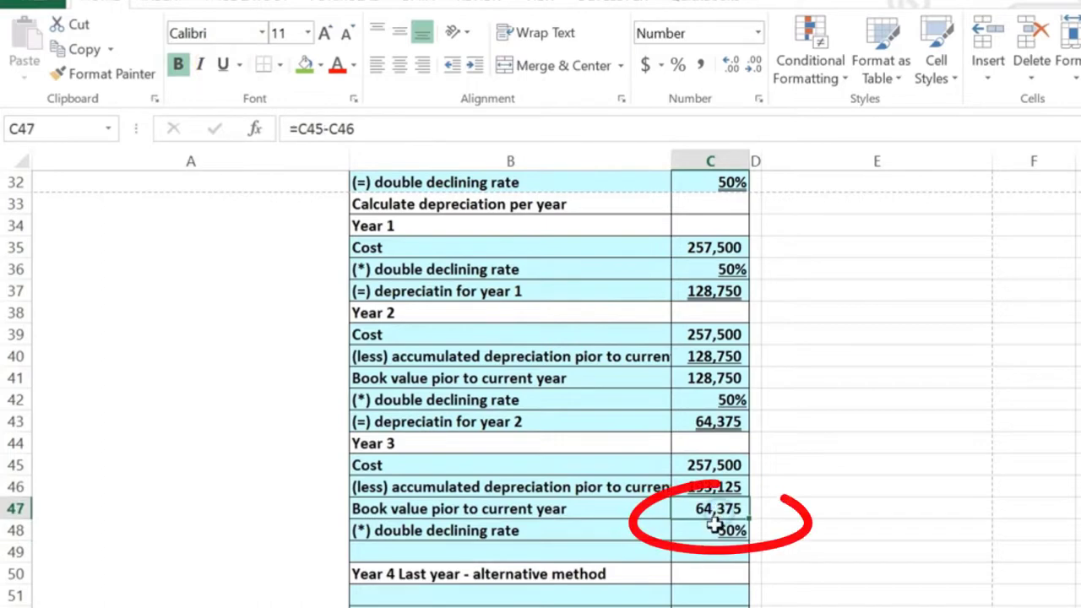
click(724, 532)
Step: Label B49 "(=) depreciatin for year 3" and calculate it in C49 as =C47*C48
click(427, 553)
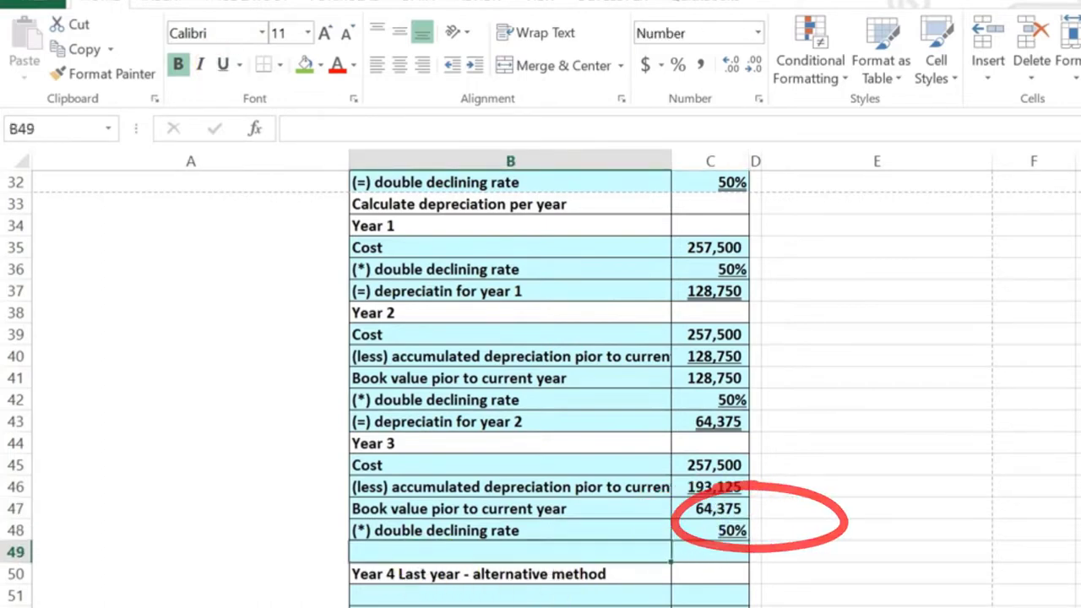
text((=) depreciatin for year 3)
key(Return)
click(719, 552)
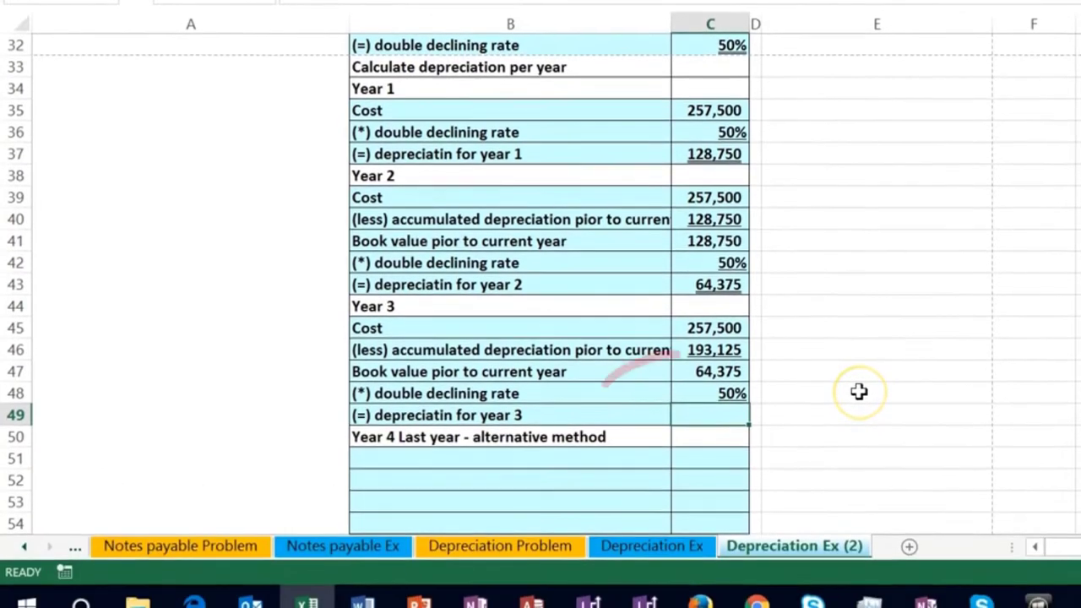
text(=)
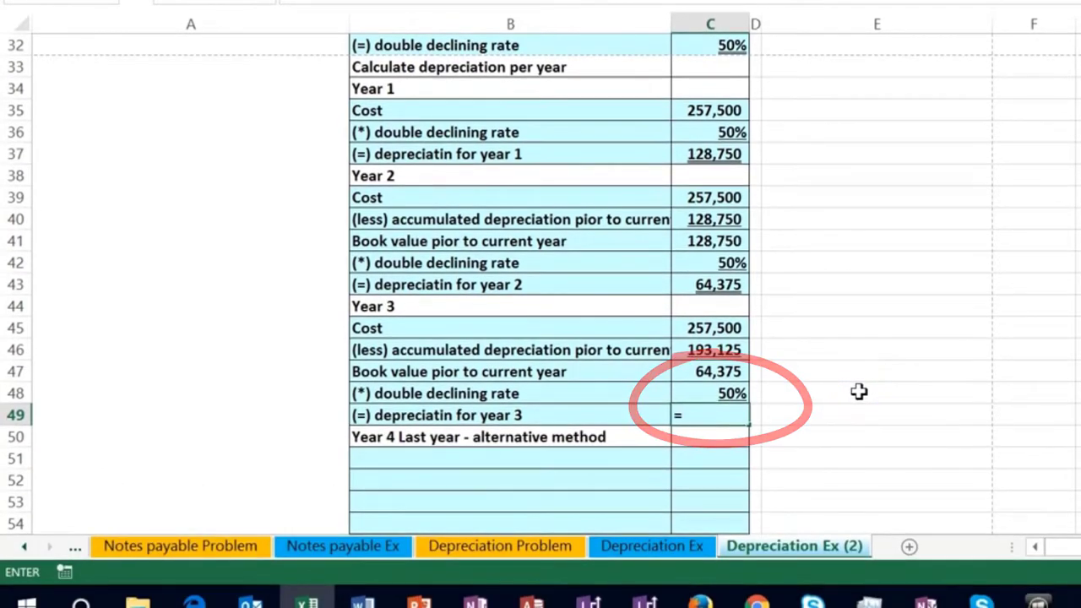
click(736, 369)
text(*)
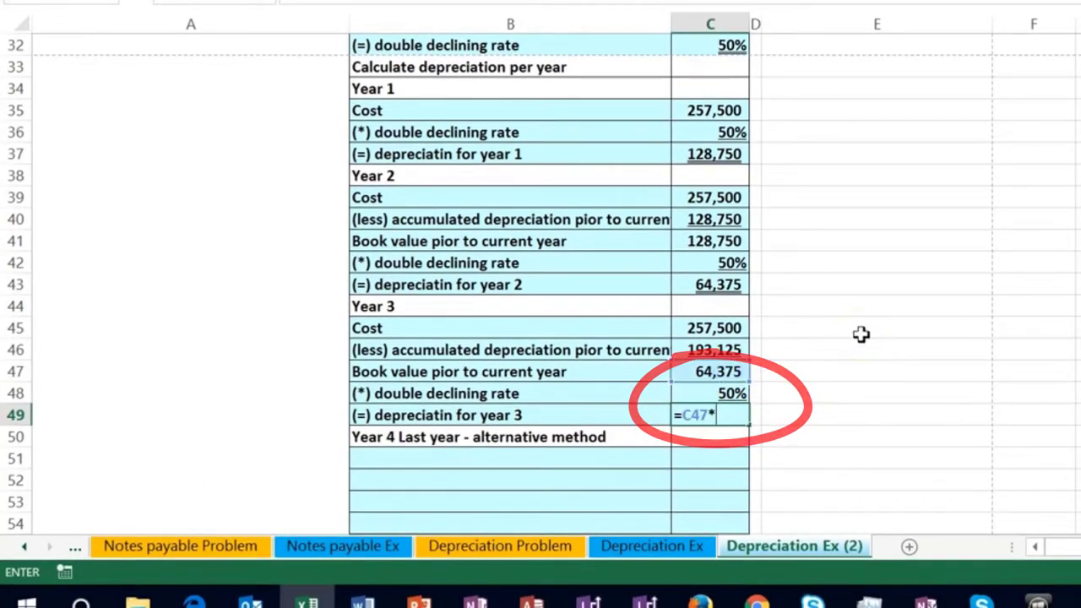
click(709, 394)
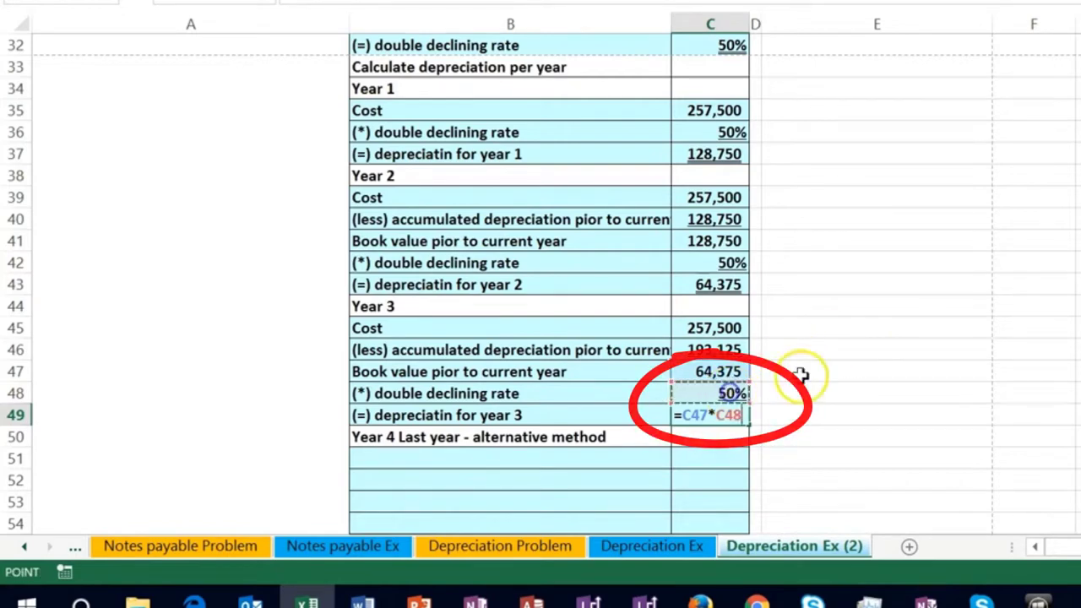
key(Return)
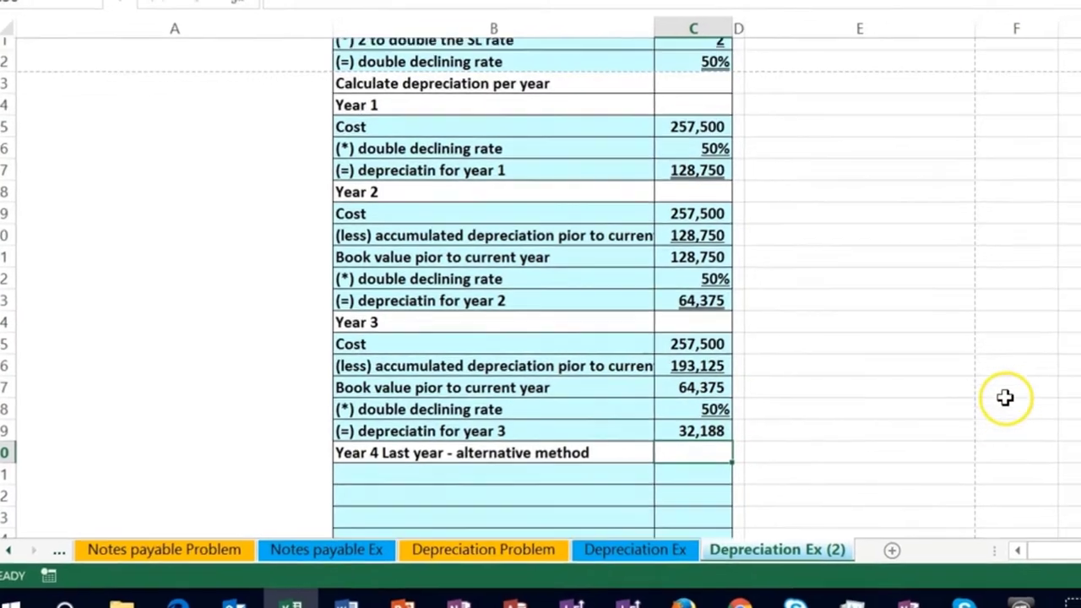
Step: Link the Year 3 depreciation cell H19 in the summary table to the calculated Year 3 depreciation in C49
scroll(1022, 389, up, 4)
scroll(883, 421, up, 1)
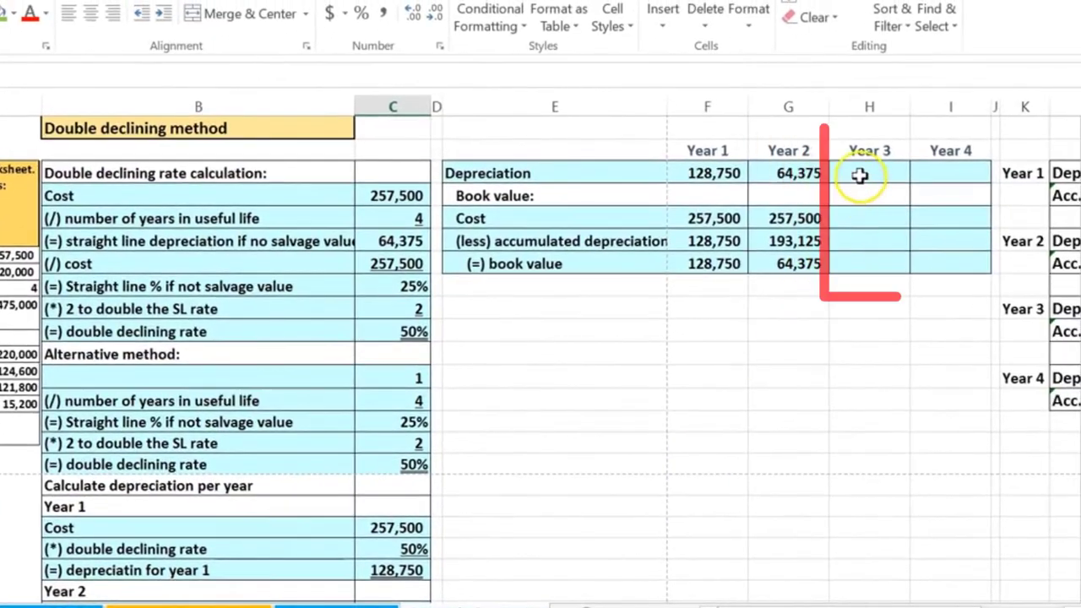
click(860, 176)
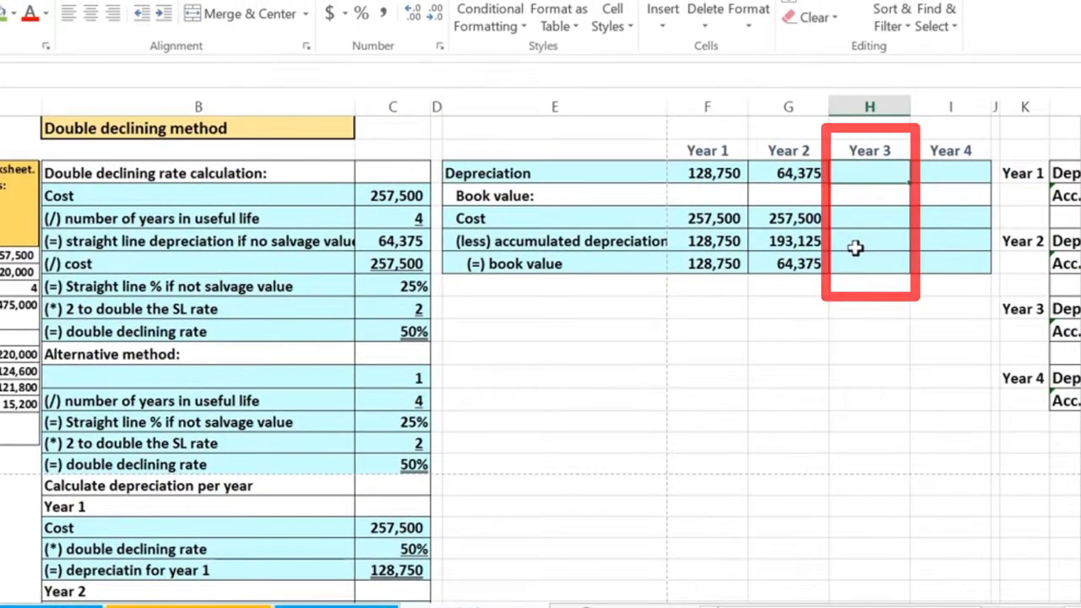
text(=)
scroll(623, 437, down, 4)
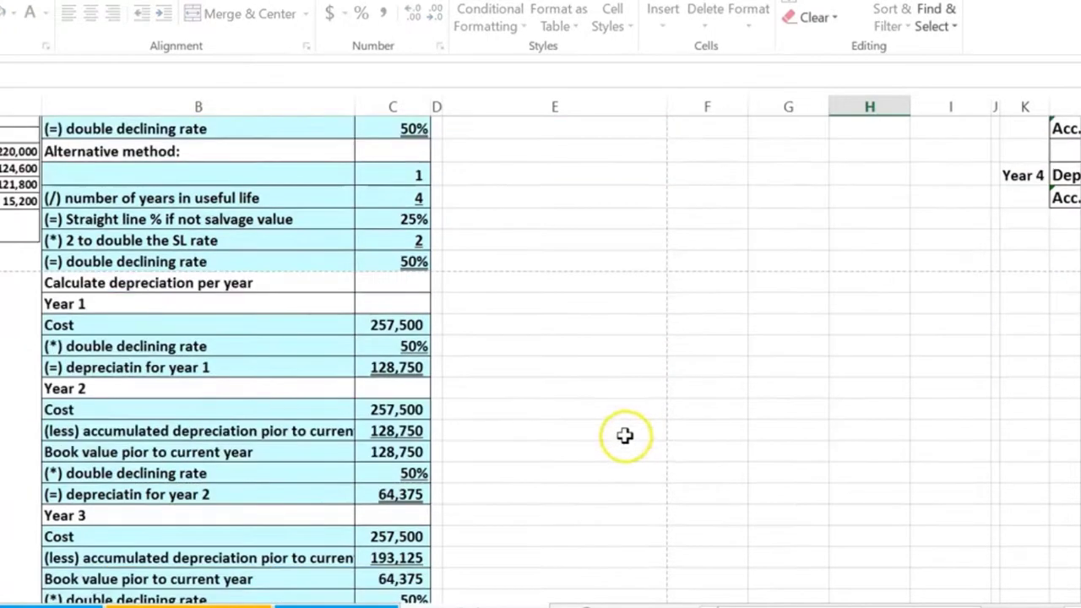
scroll(446, 552, down, 1)
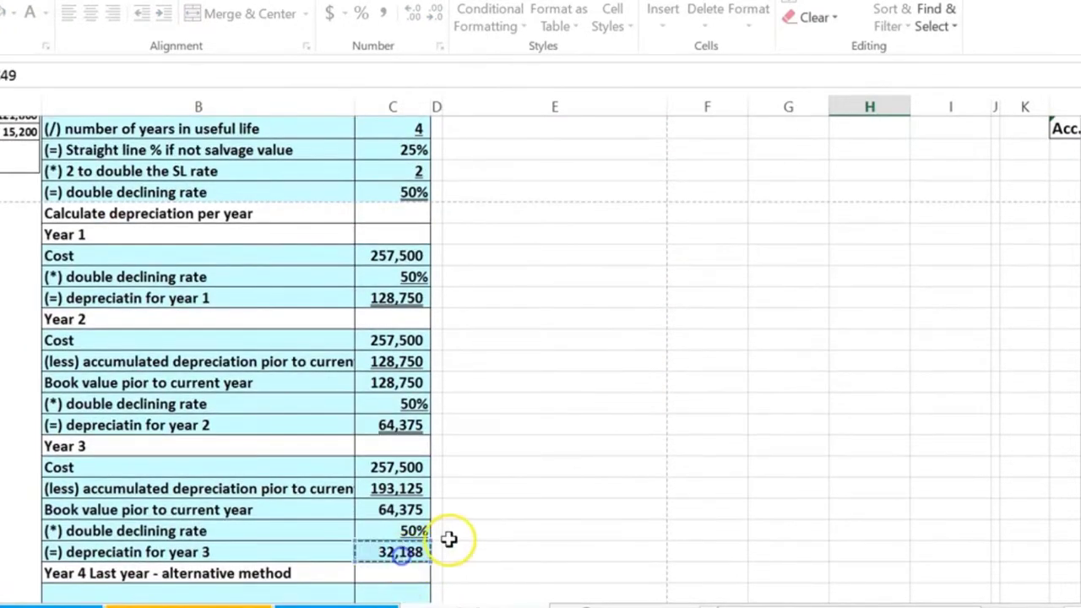
key(Return)
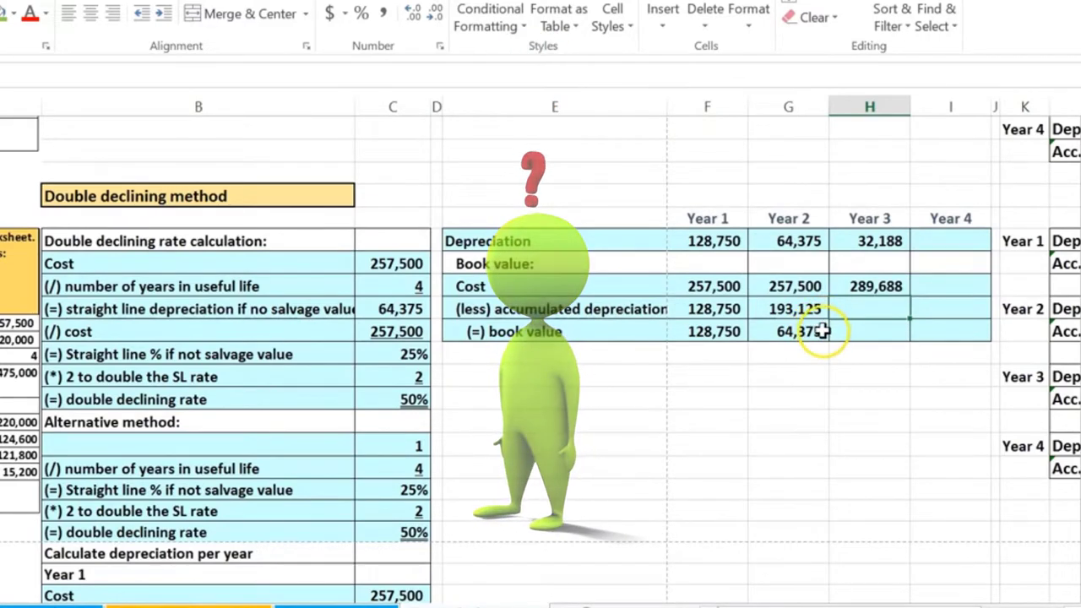
Step: Clear the wrong formula in the Year 3 cost cell H21 and replace it with a reference to the cost, =C20
click(864, 286)
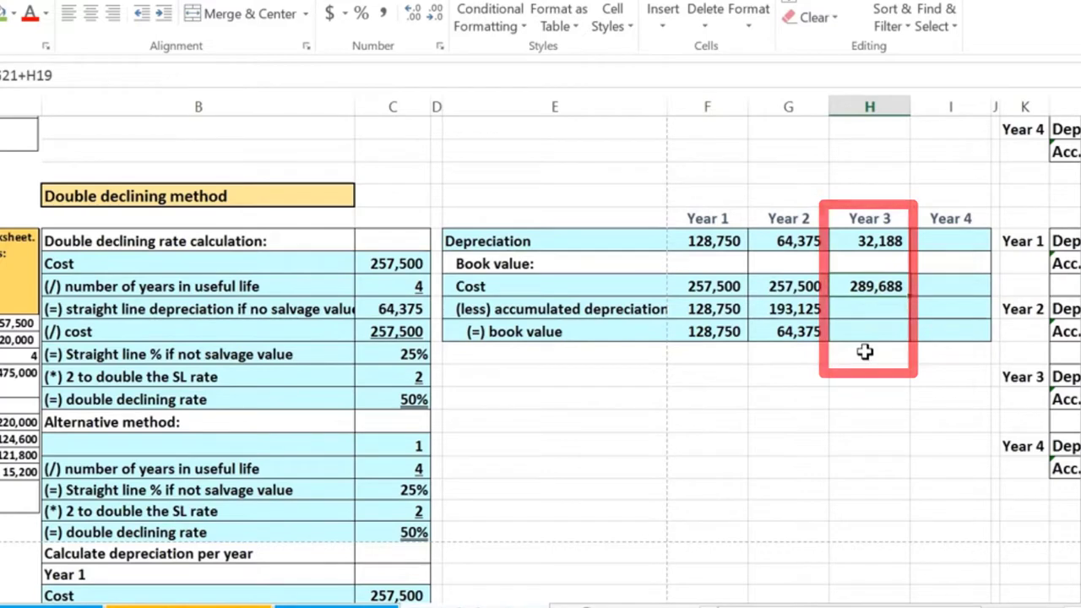
key(Delete)
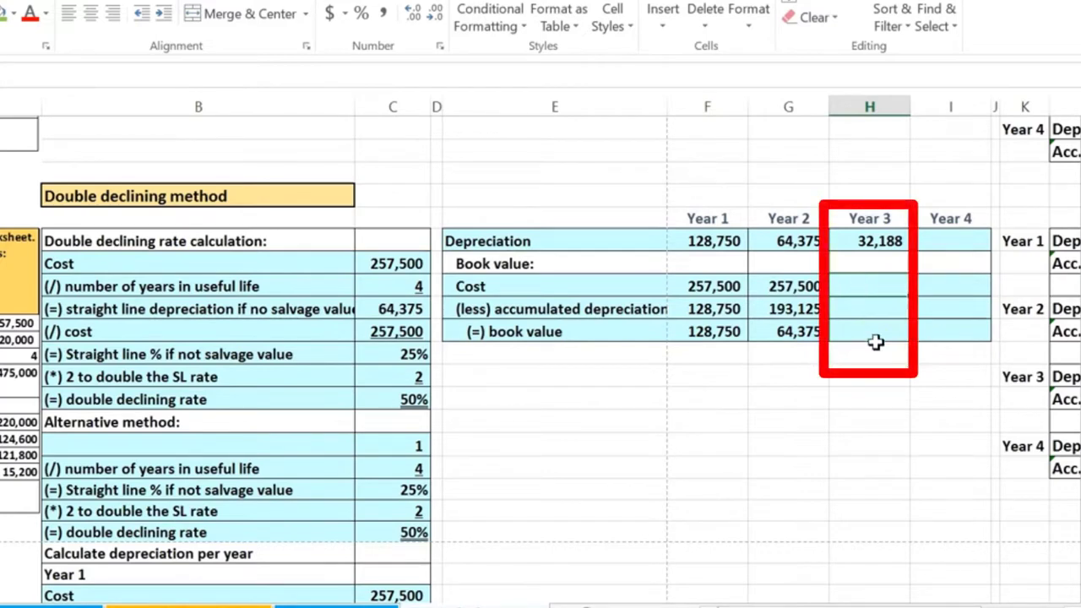
text(=)
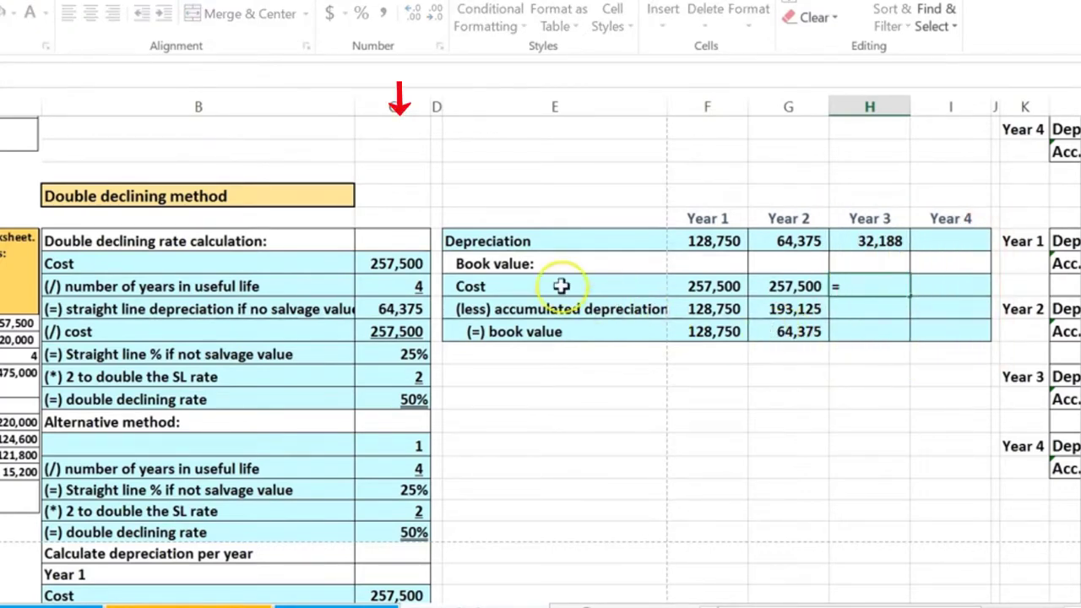
key(Left)
key(Left)
key(Left)
key(Left)
key(Left)
key(Up)
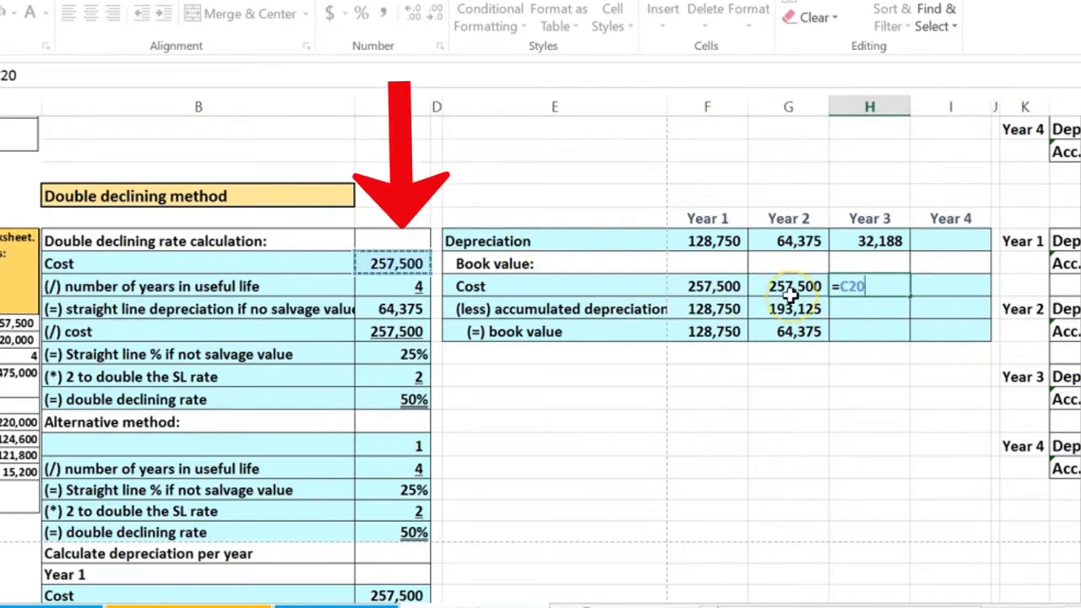
key(Return)
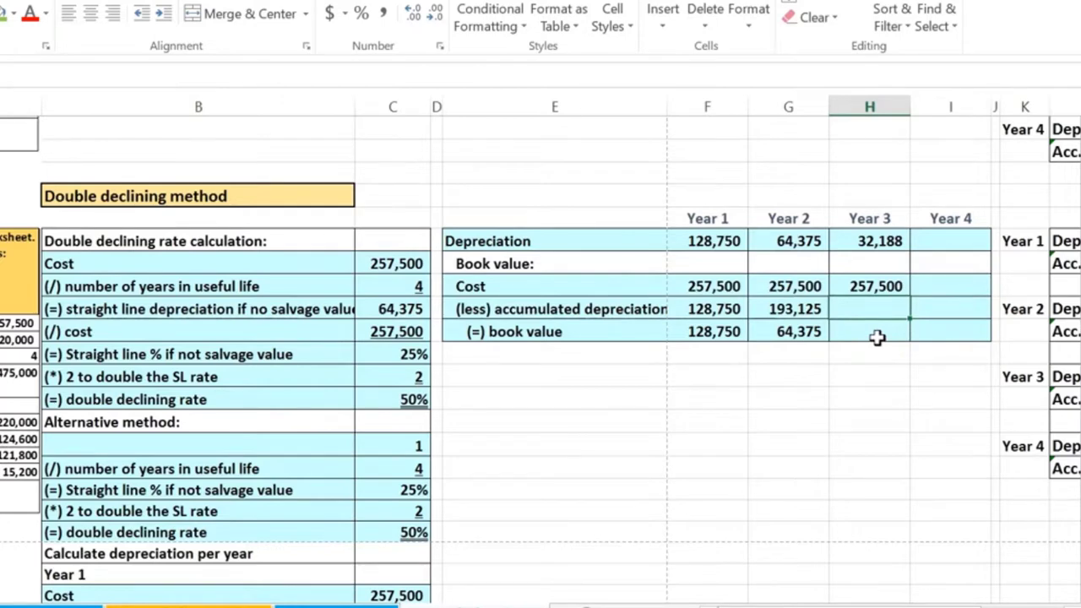
Step: Calculate Year 3 accumulated depreciation in H22 as =G22+H19, and check it against the sum of F19:H19
text(=)
click(794, 311)
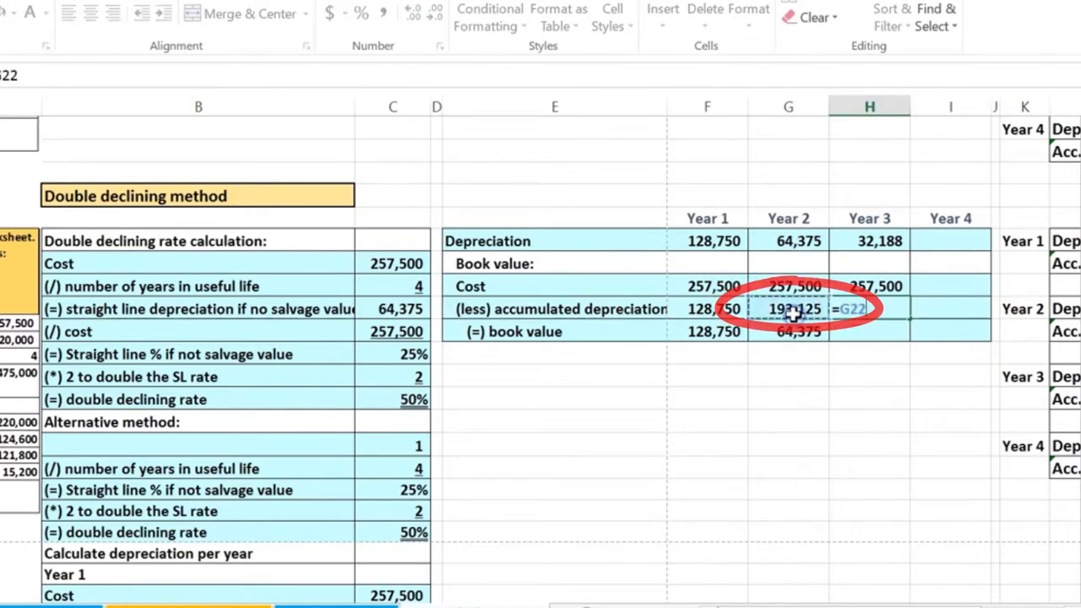
text(+)
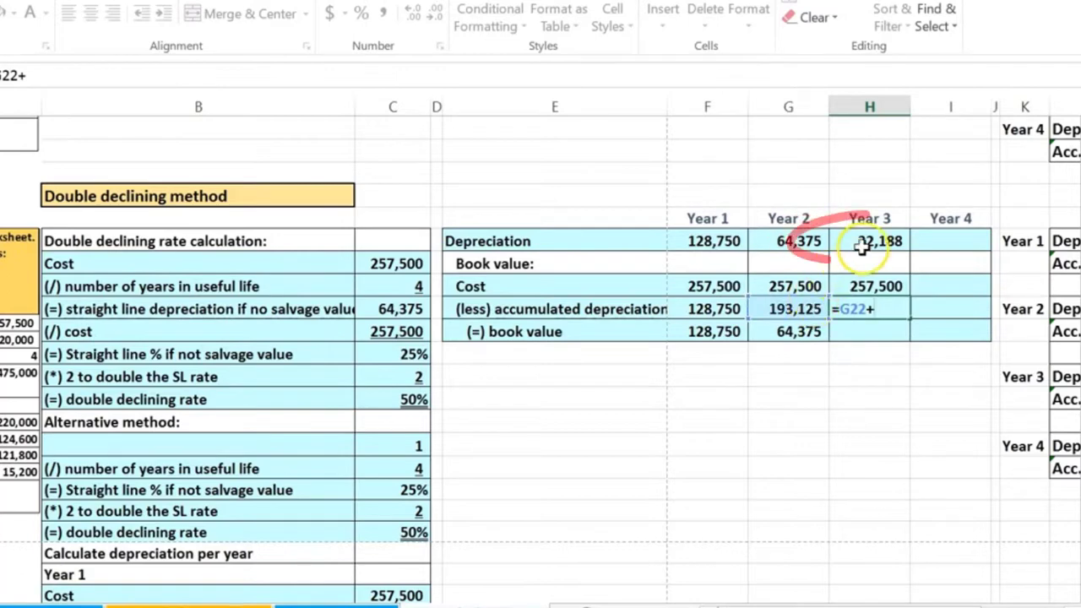
click(865, 243)
key(Return)
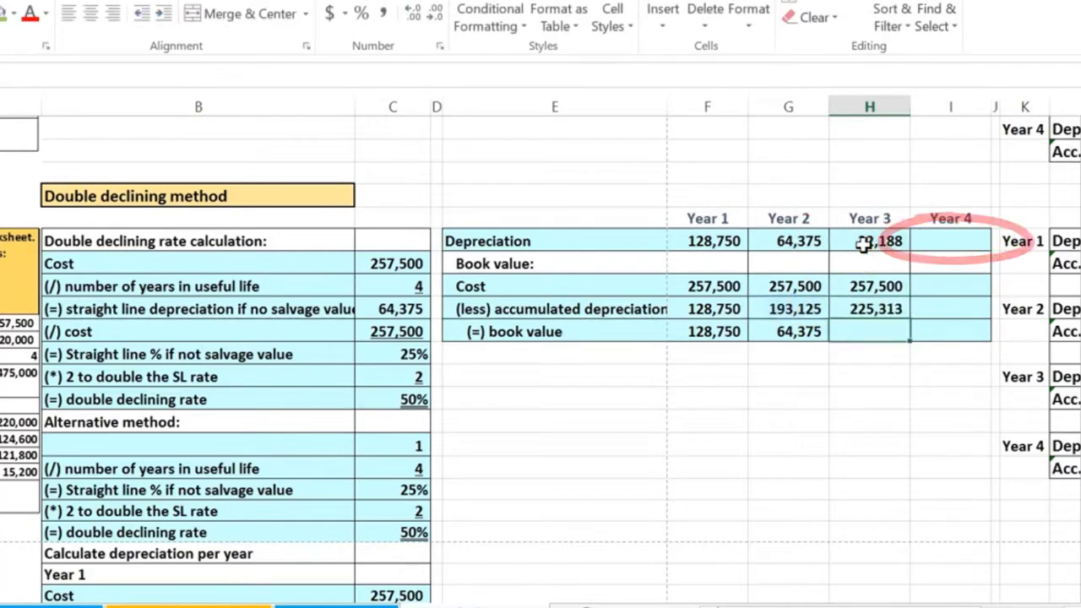
drag(709, 241, 862, 242)
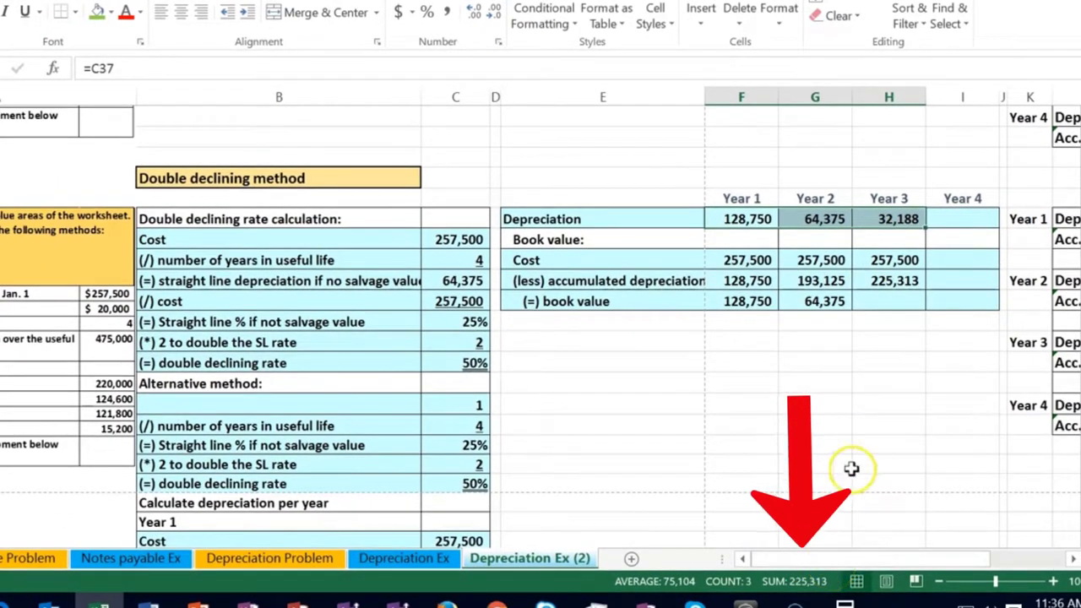
Step: Calculate the Year 3 book value in H23 as cost minus accumulated depreciation, =H21-H22
click(896, 303)
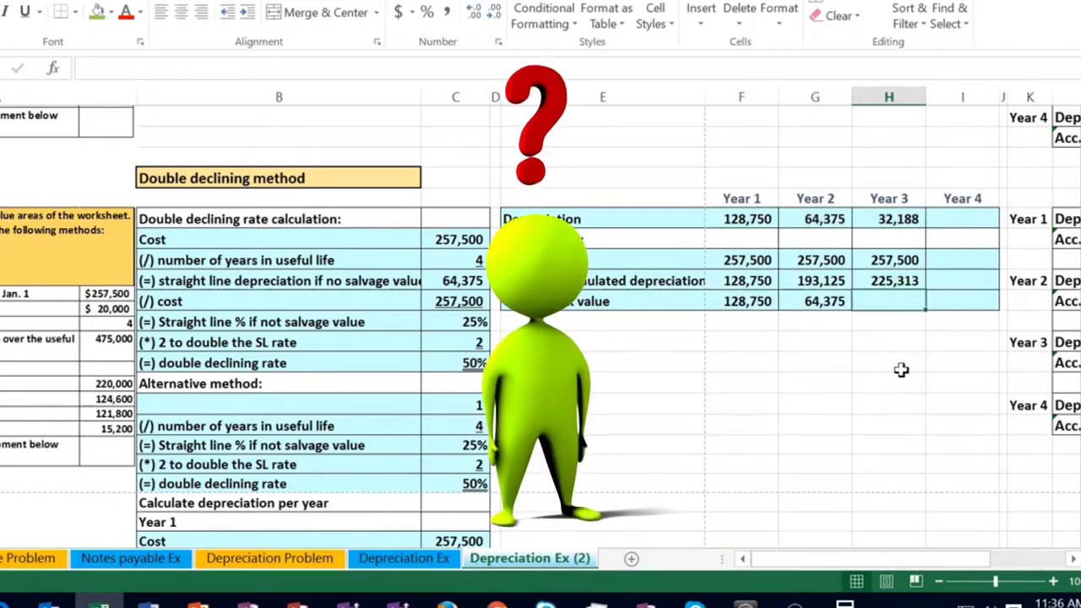
text(=H21)
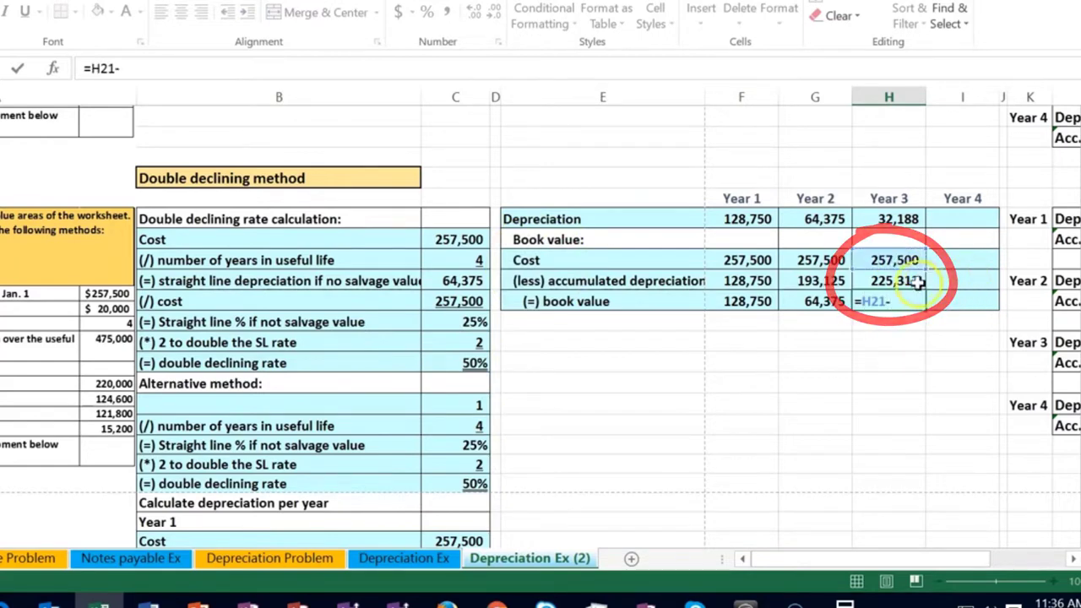
text(-)
click(916, 282)
key(Return)
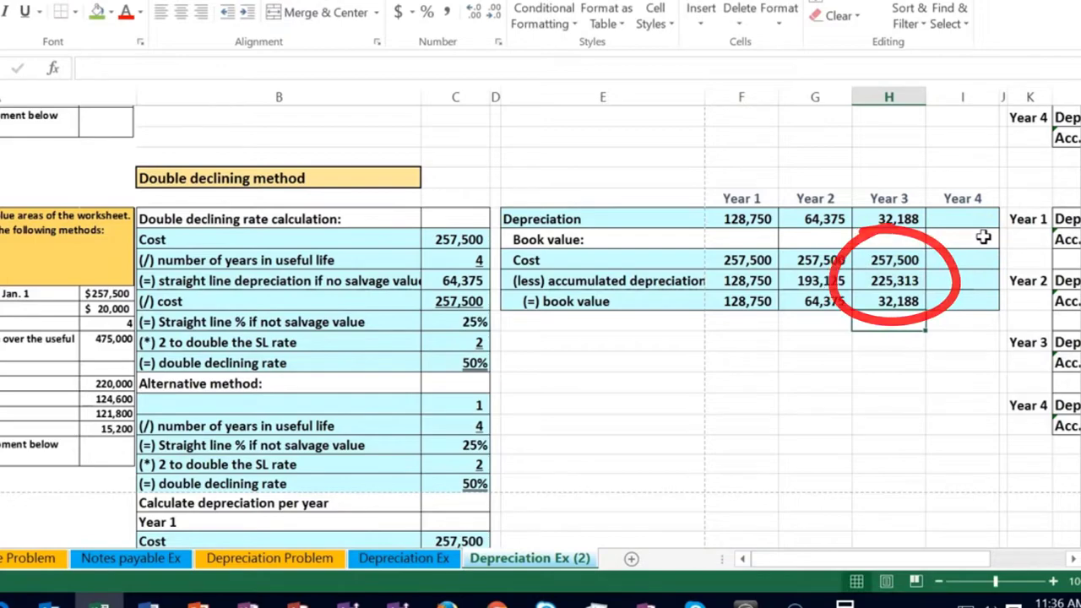
Step: Review the Year 3 trial balance formulas for equipment, accumulated depreciation, owner capital and depreciation expense
key(Right)
key(Right)
key(Right)
key(Right)
key(Right)
key(Right)
key(Right)
key(Right)
key(Right)
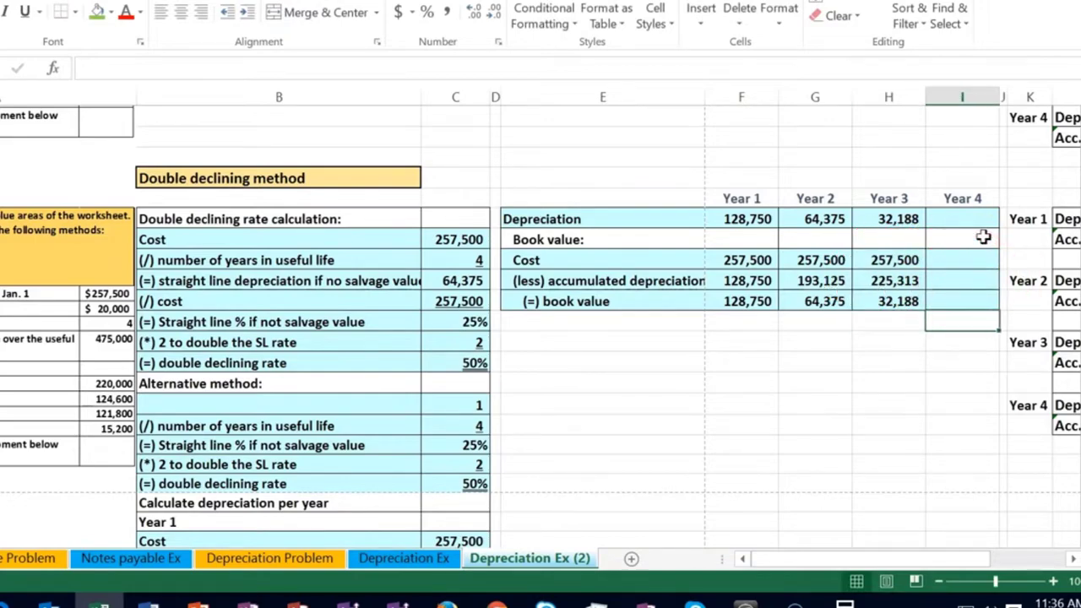
key(Right)
key(Right)
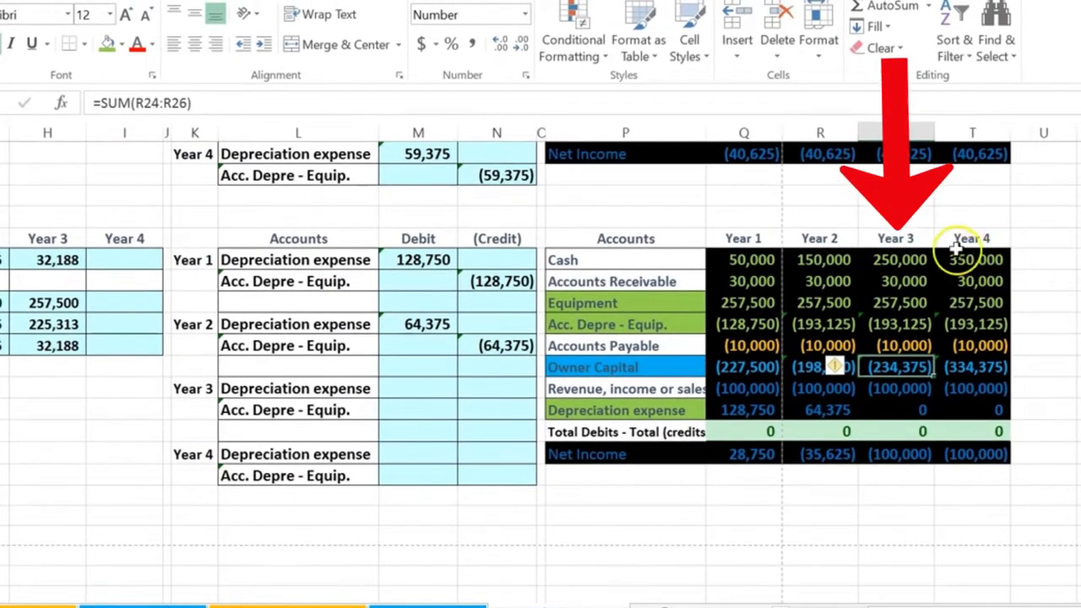
click(908, 306)
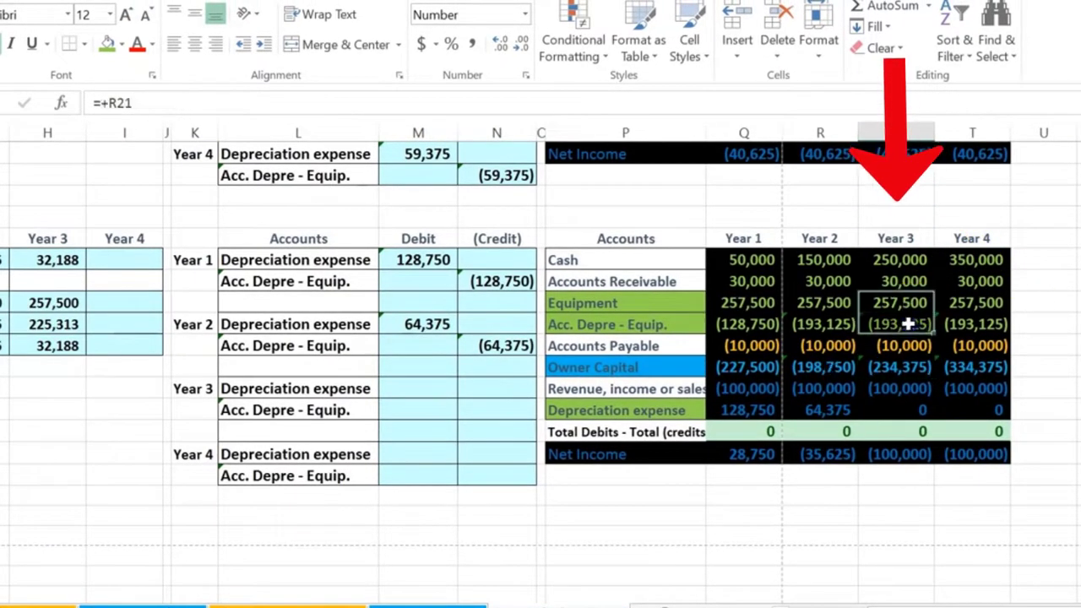
click(903, 370)
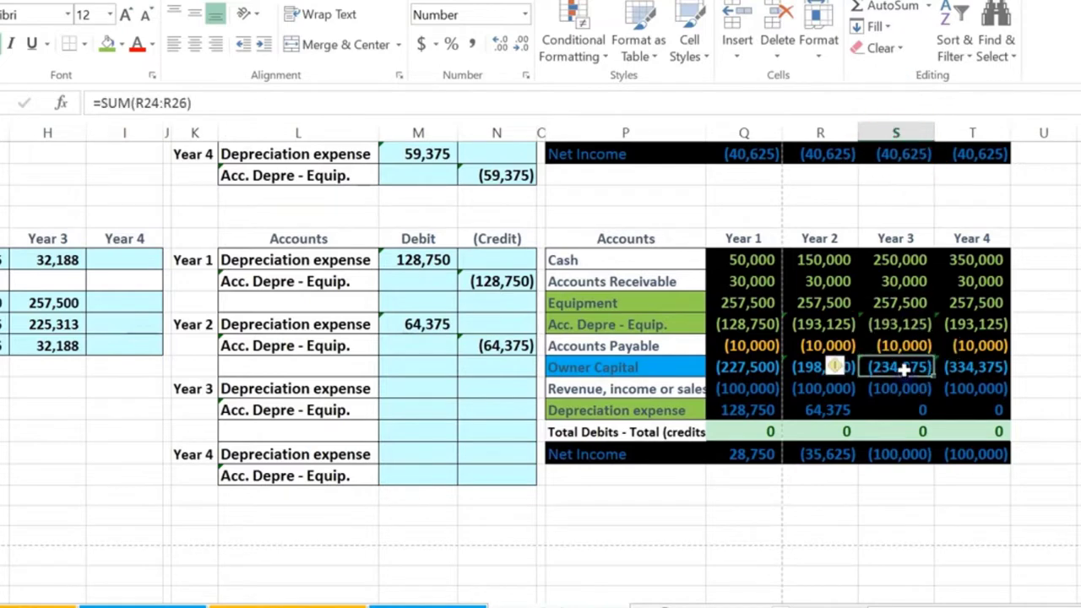
double_click(889, 368)
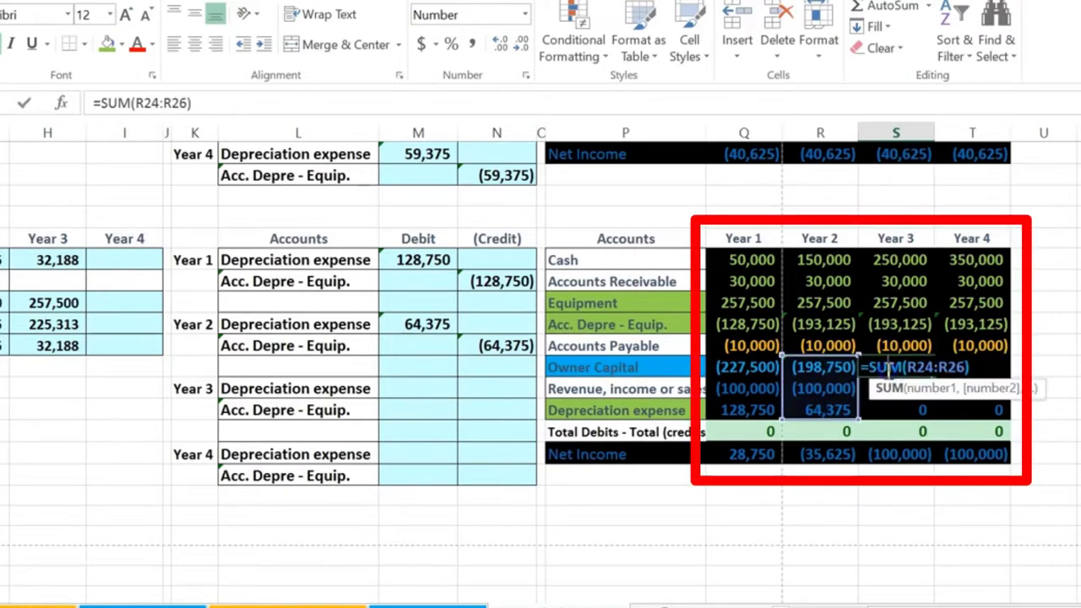
key(Return)
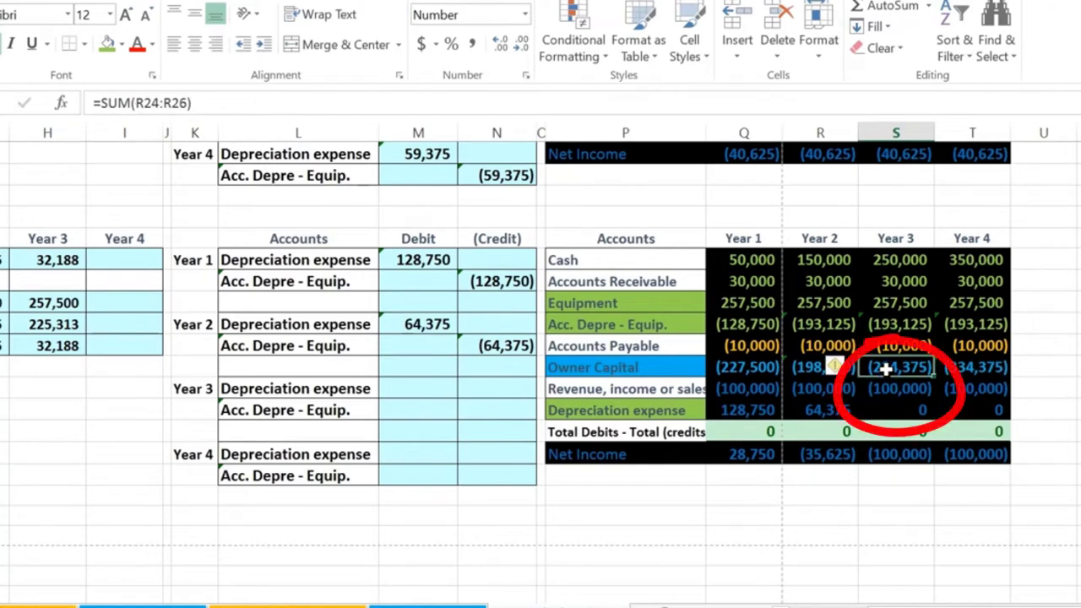
click(880, 391)
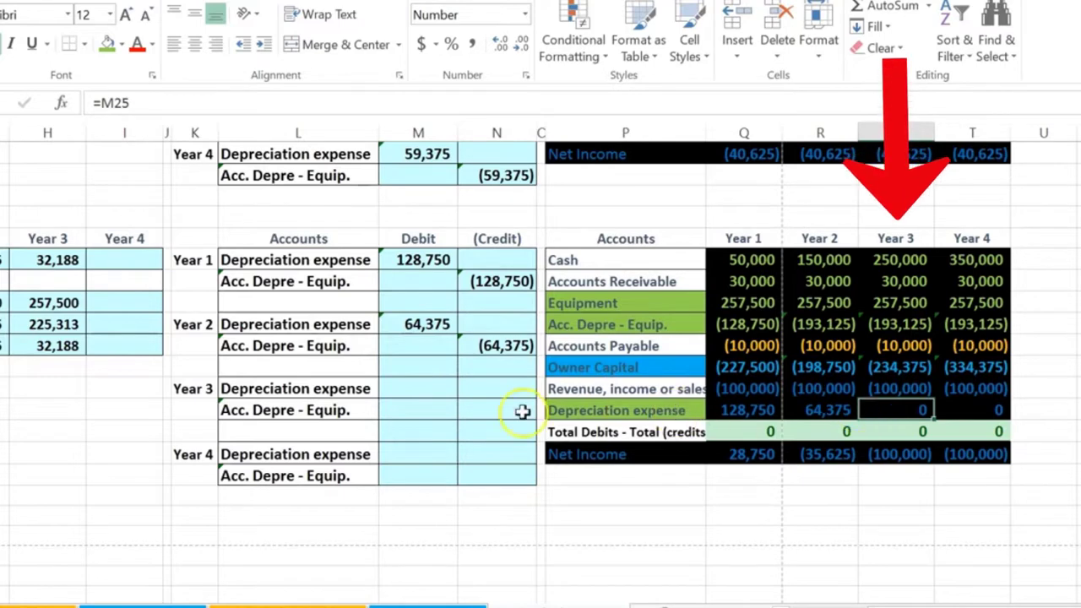
Step: Enter the Year 3 depreciation expense debit in M25 as a reference to the Year 3 depreciation, =H19
click(423, 392)
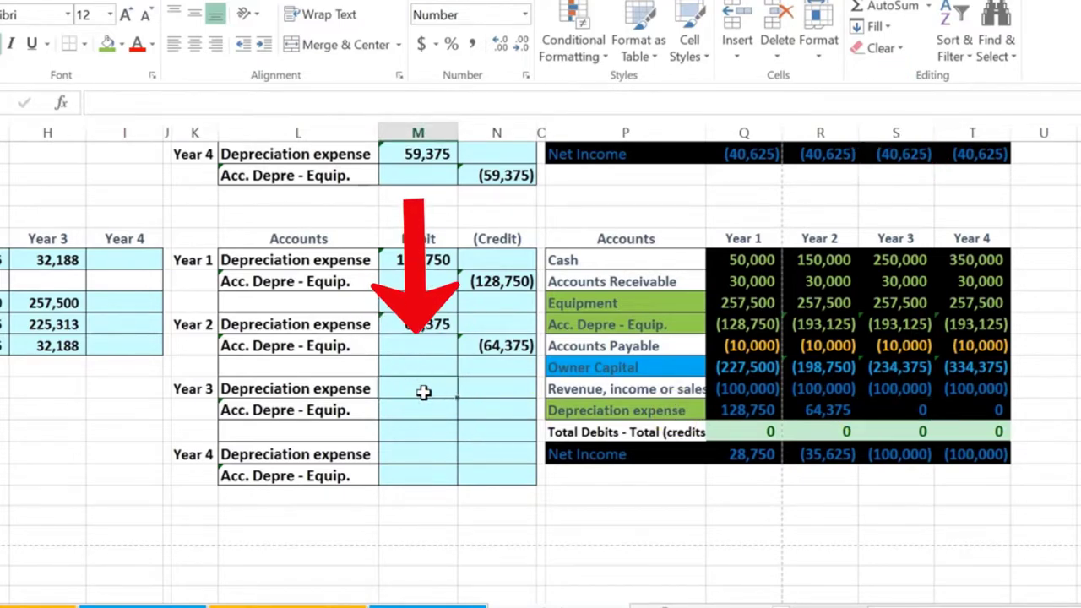
text(=)
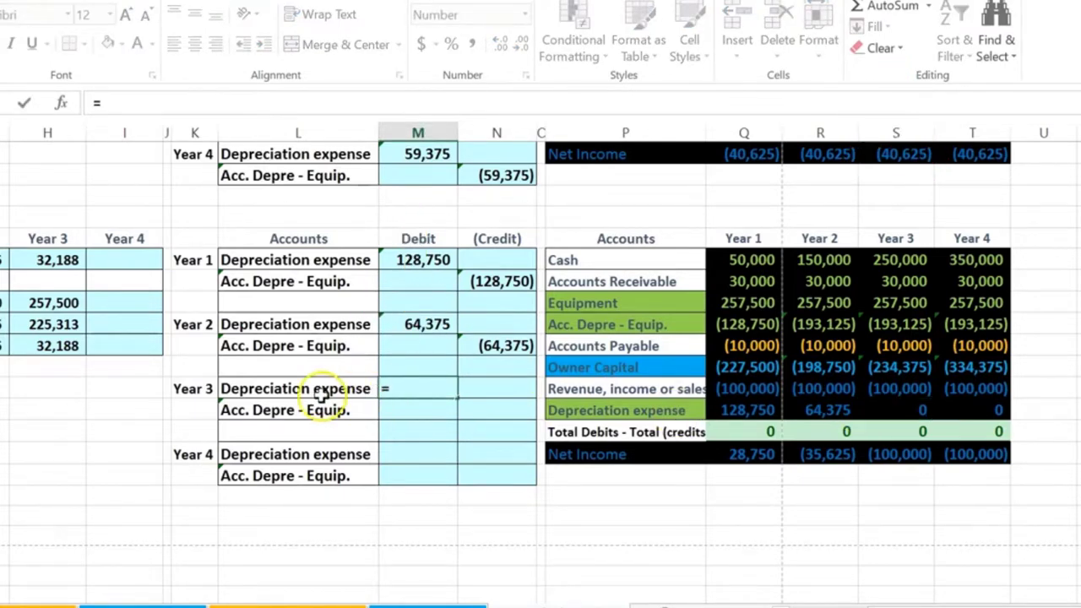
click(51, 260)
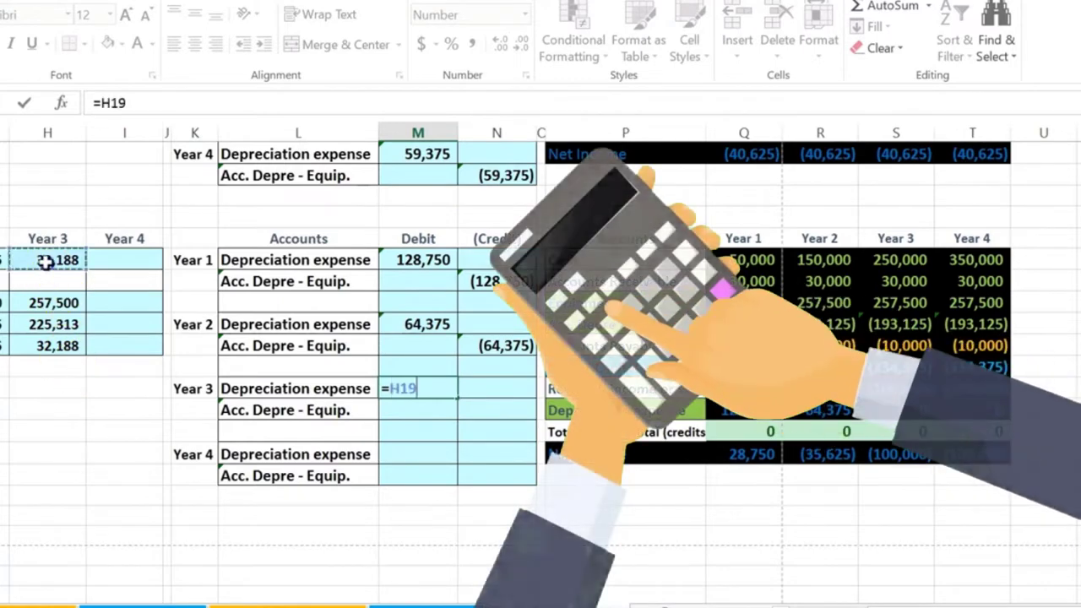
key(Return)
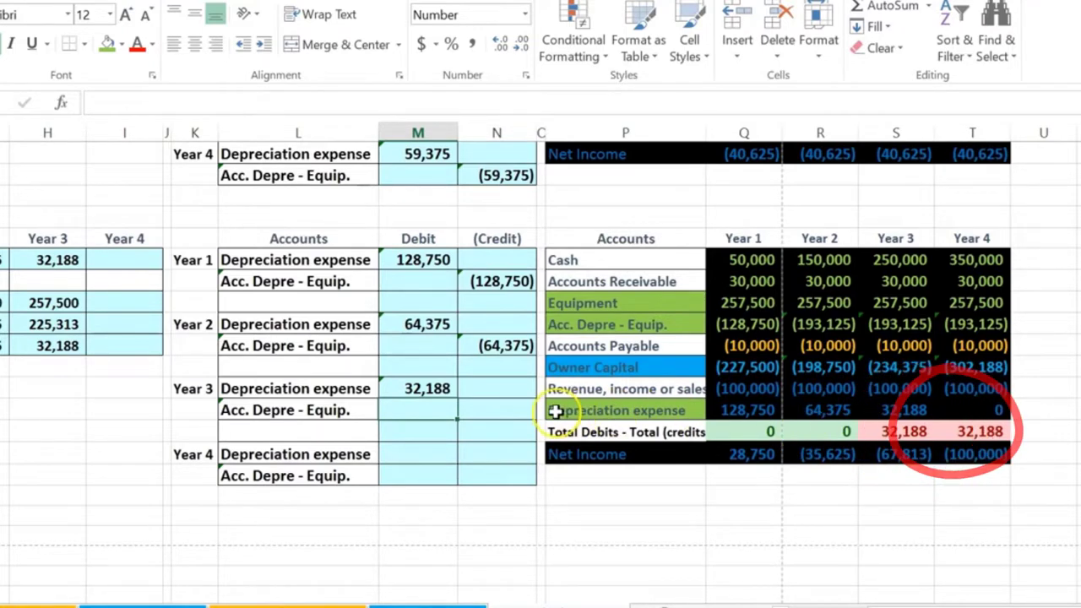
Step: Enter the Year 3 accumulated depreciation credit in N26 as the negative of the debit, -M25
click(507, 410)
text(-)
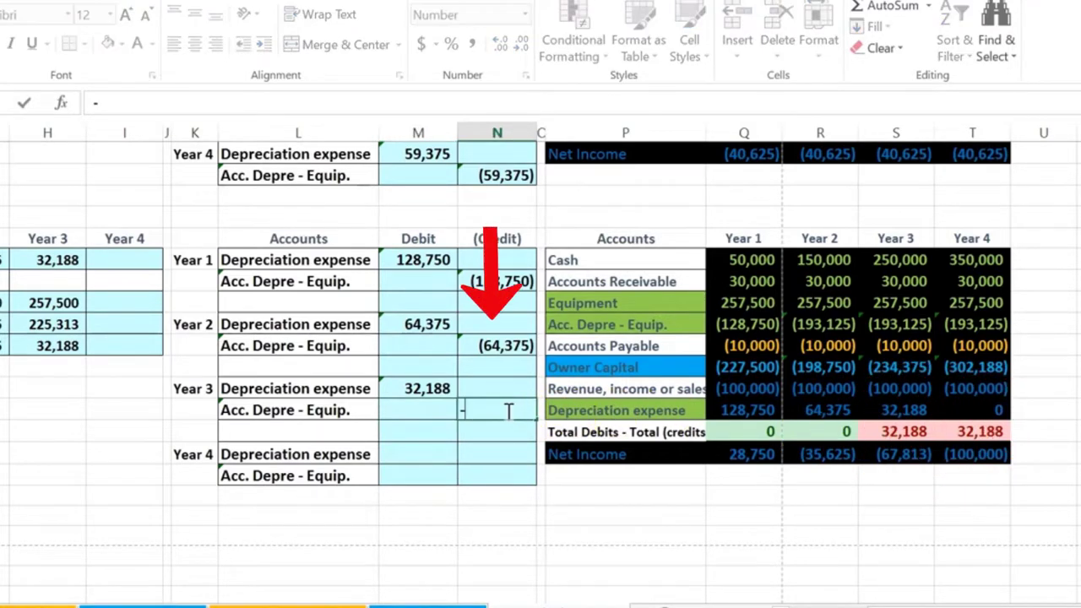
key(Left)
key(Up)
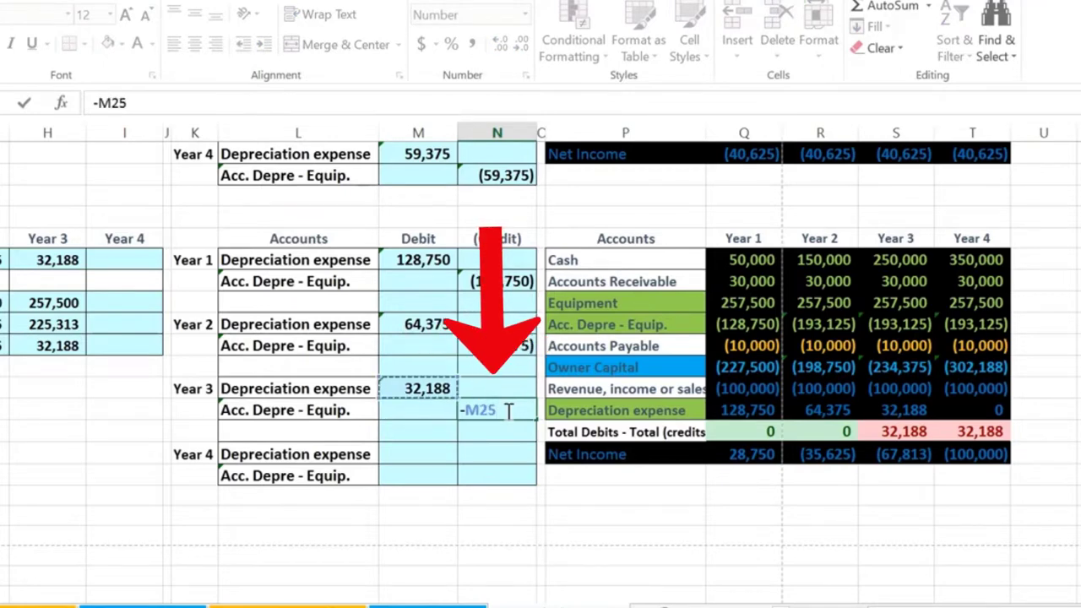
key(Return)
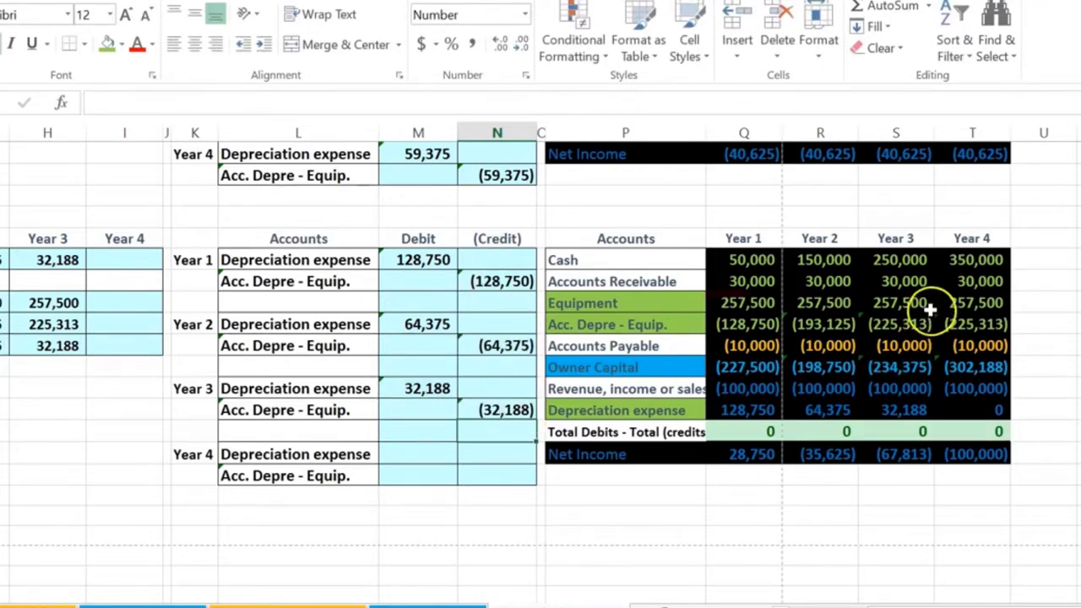
Step: Check the sum of Year 3 equipment and accumulated depreciation in the trial balance against the book value in H23
click(925, 323)
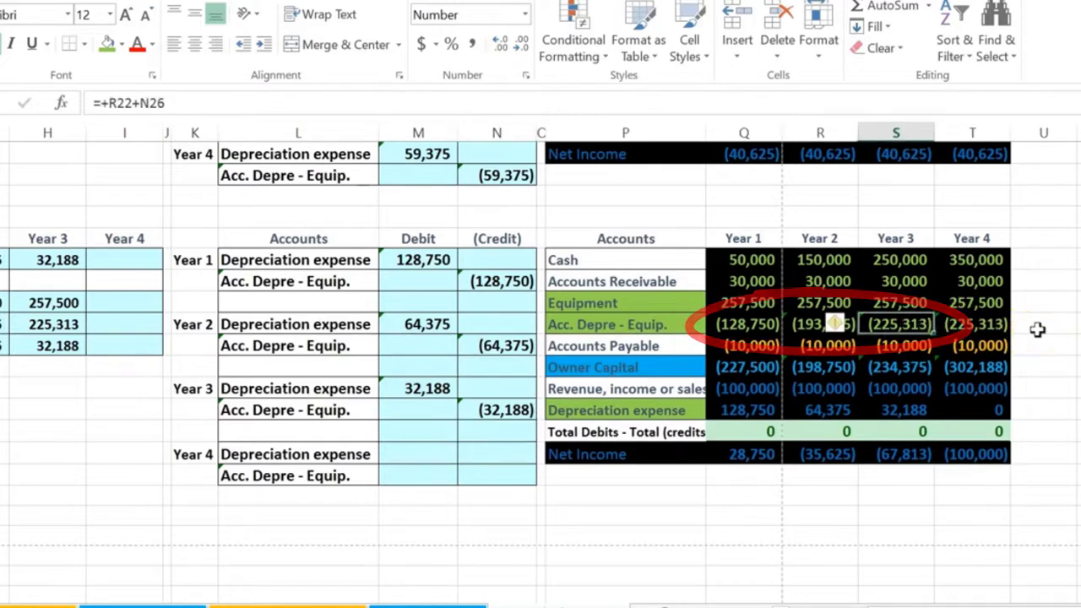
click(921, 304)
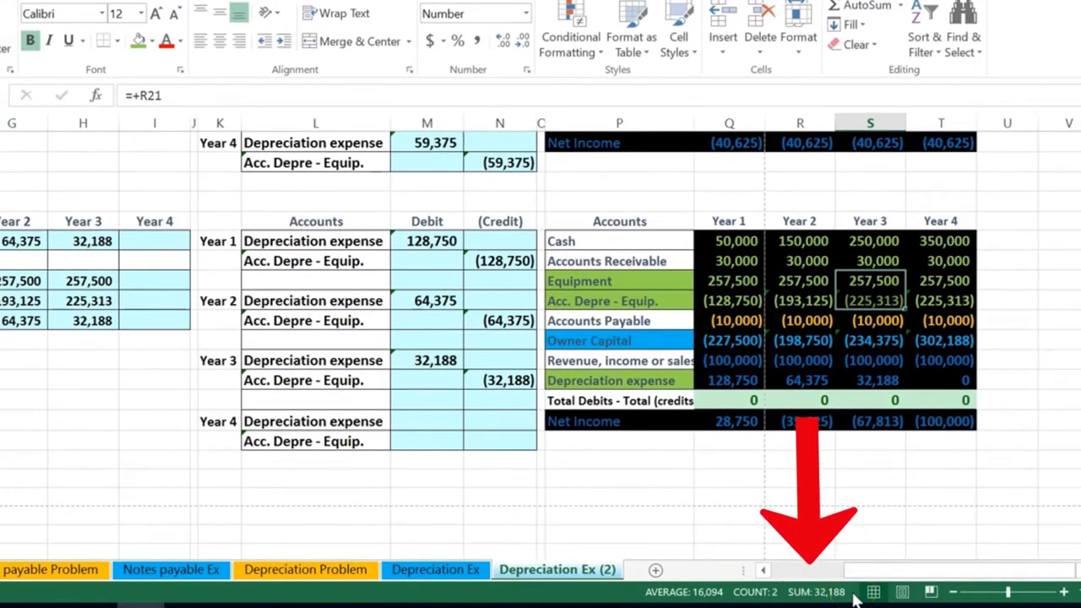
click(93, 328)
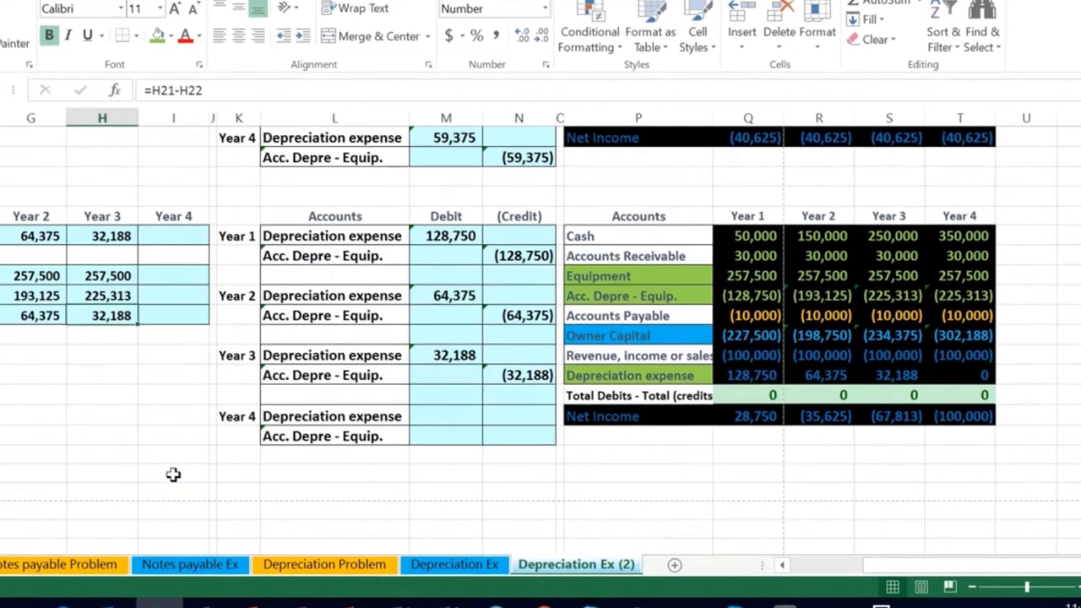
Step: Label B51 under the Year 4 alternative method by referencing the "Book value pior to current year" label in B47
key(Left)
key(Left)
key(Left)
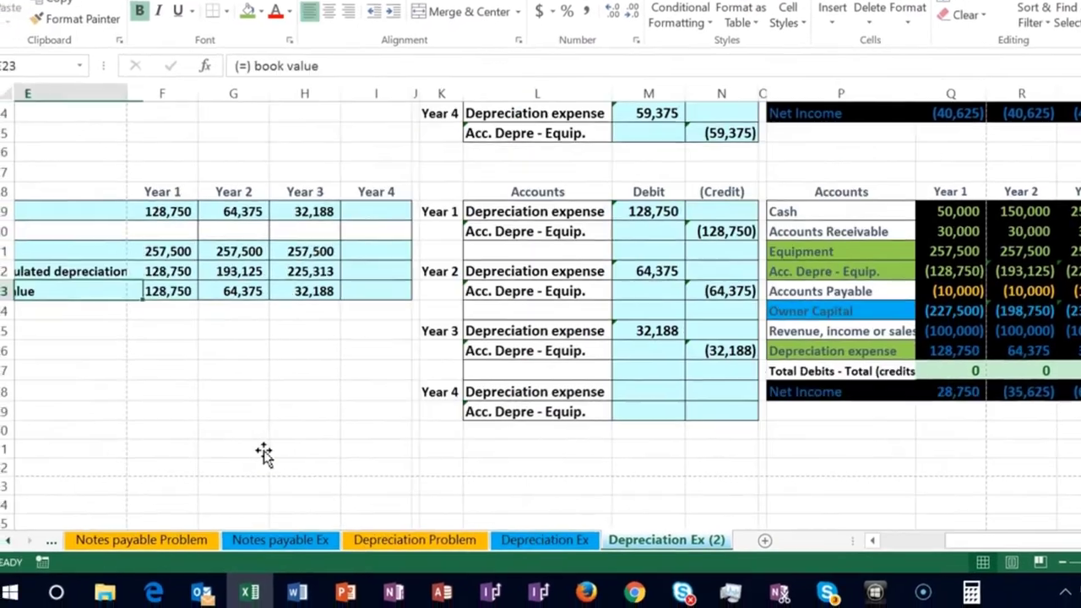
key(Left)
key(Left)
key(Left)
key(Left)
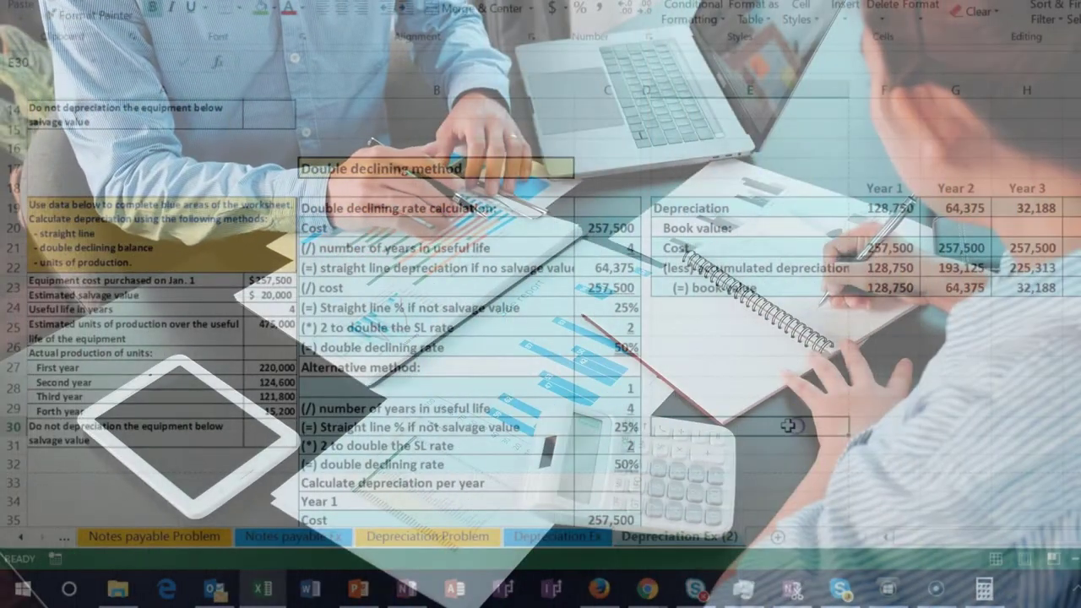
click(787, 426)
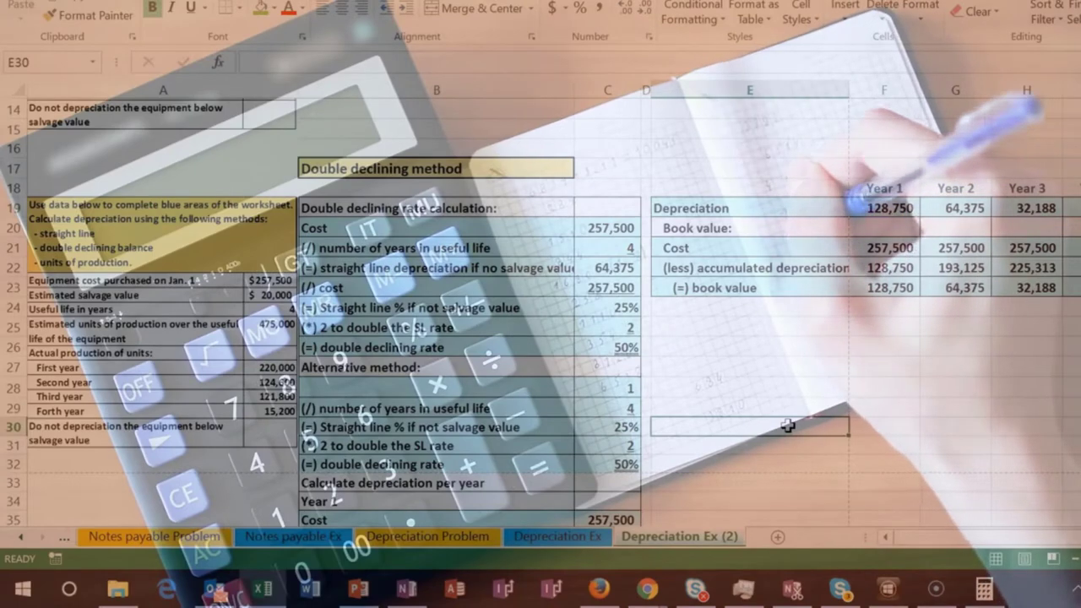
scroll(787, 425, down, 7)
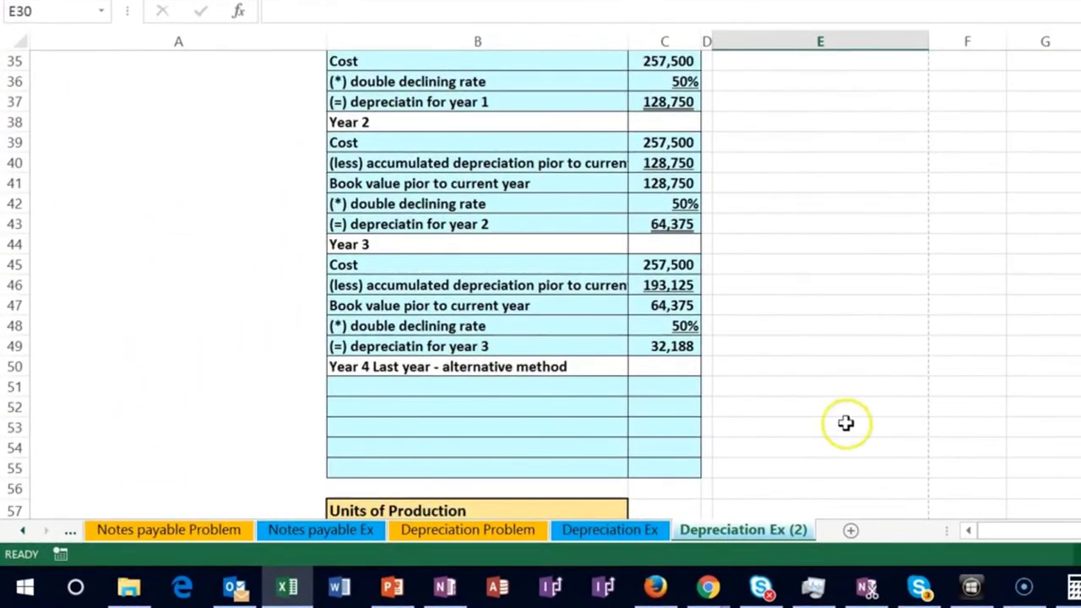
click(394, 394)
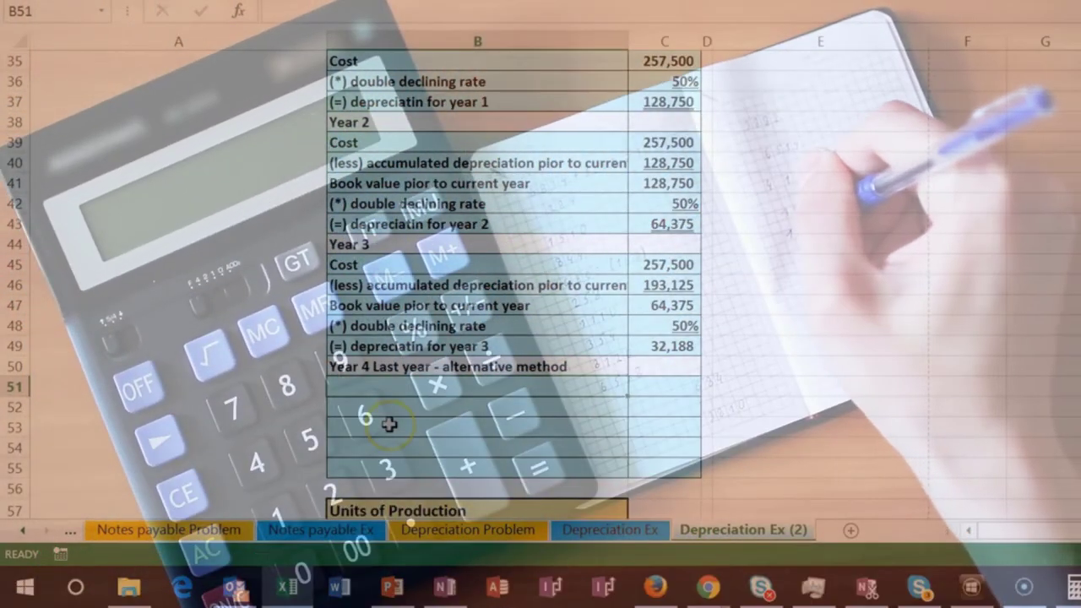
text(+)
key(Up)
key(Up)
key(Up)
key(Up)
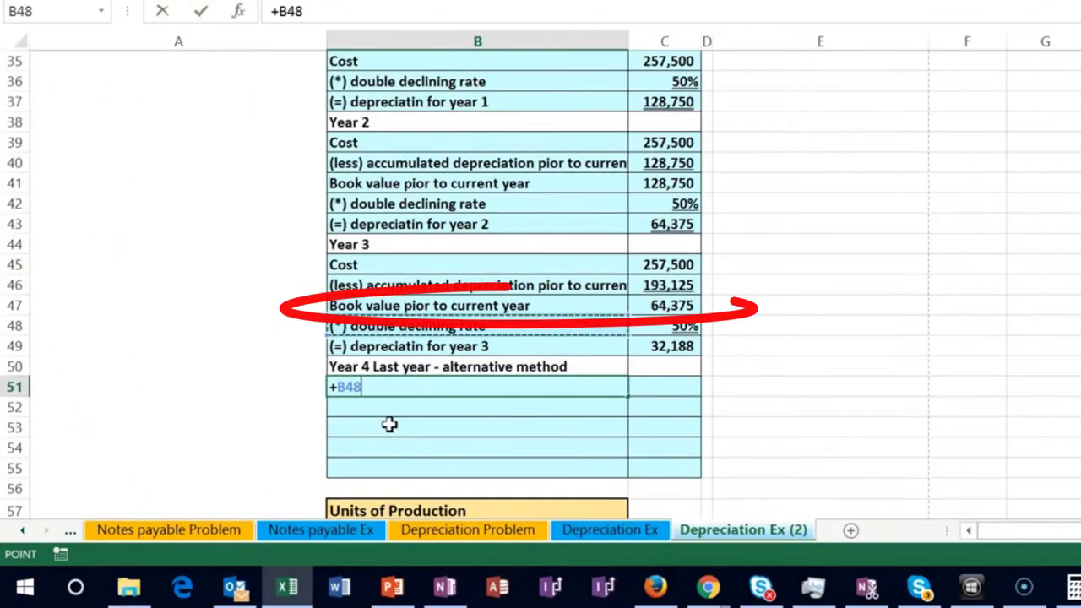
key(Return)
Step: Link the Year 4 prior book value in C51 to the Year 3 book value, =H23
key(Up)
key(Right)
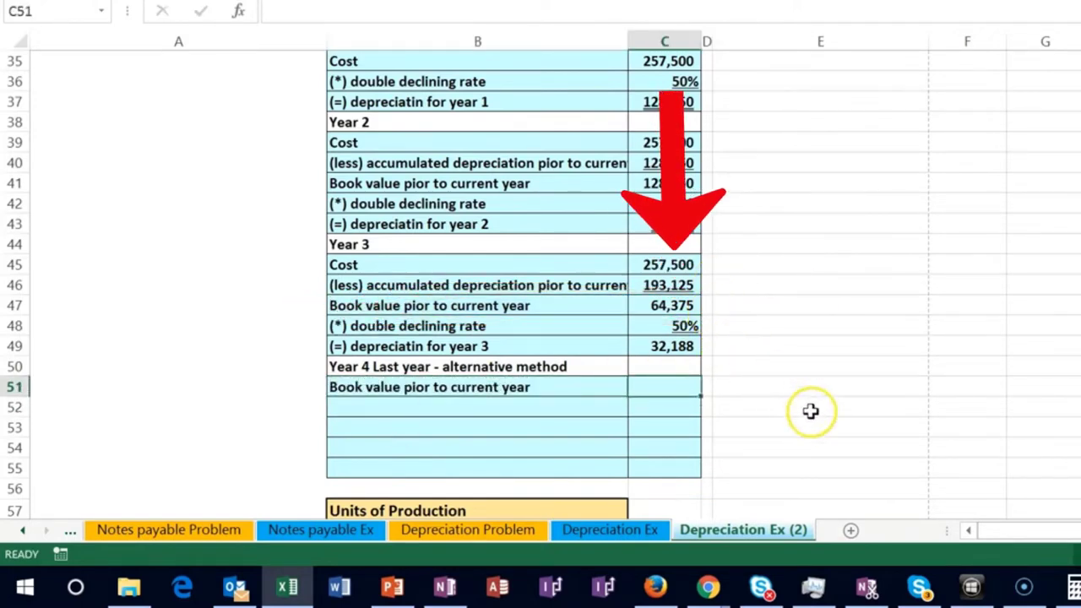
scroll(820, 415, up, 4)
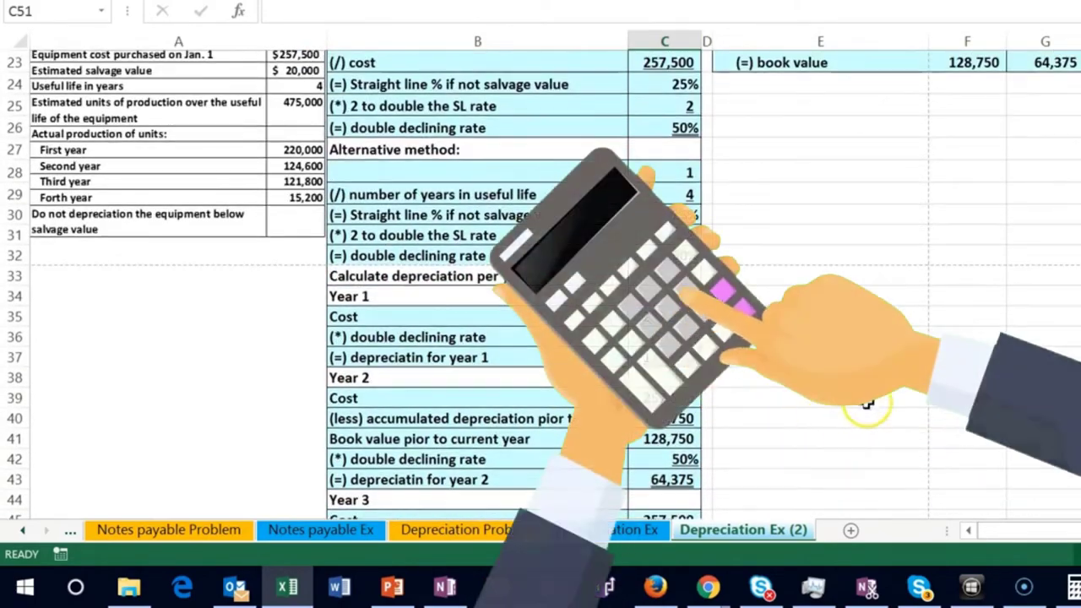
text(=)
scroll(868, 404, up, 5)
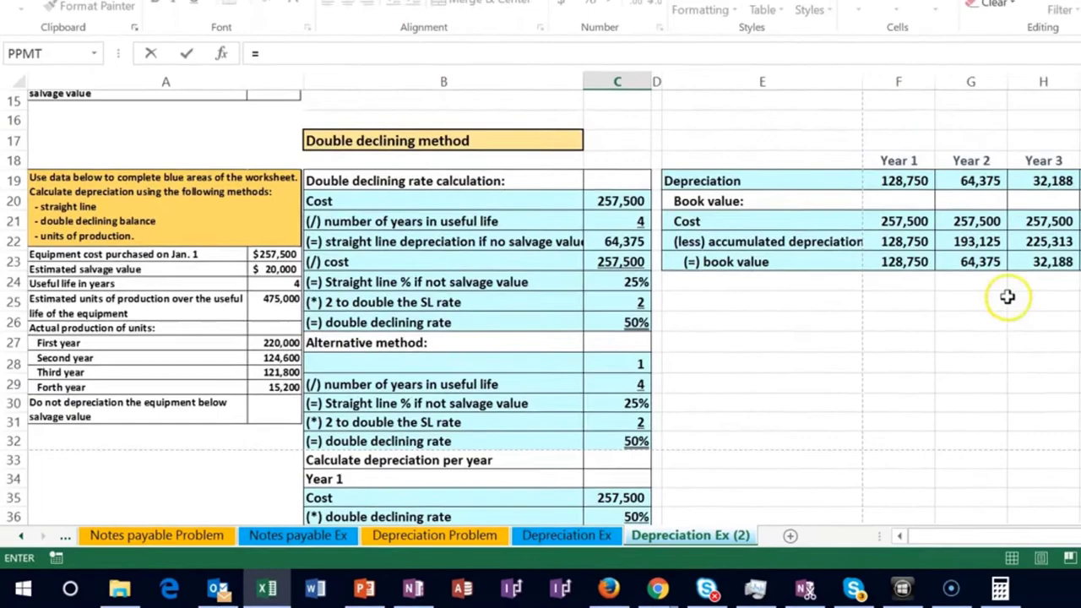
click(1044, 263)
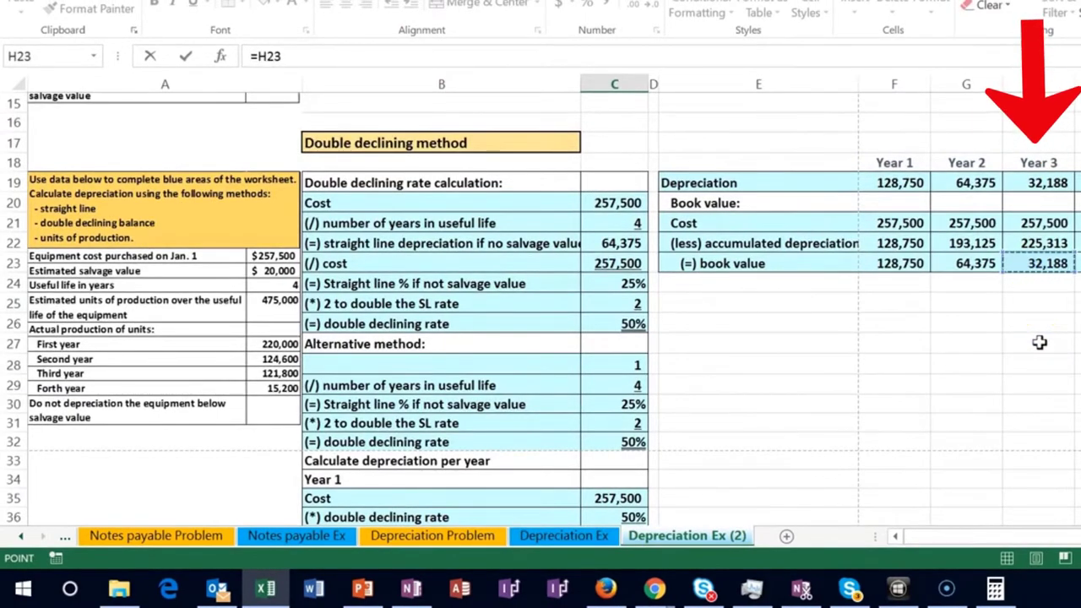
key(Return)
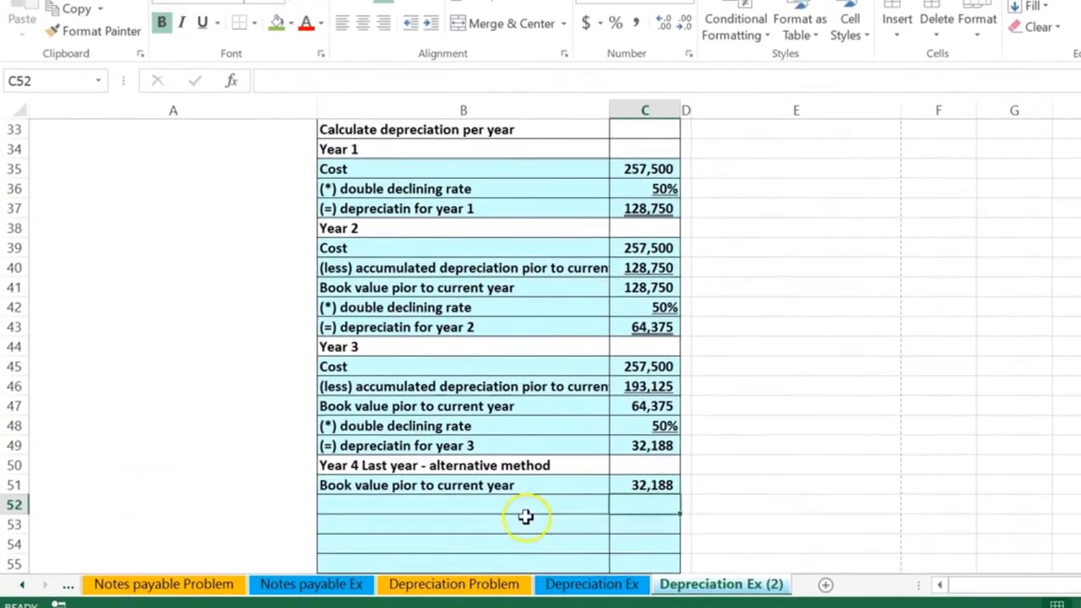
Step: Label B52 by referencing the "(*) double declining rate" label in B48
click(405, 504)
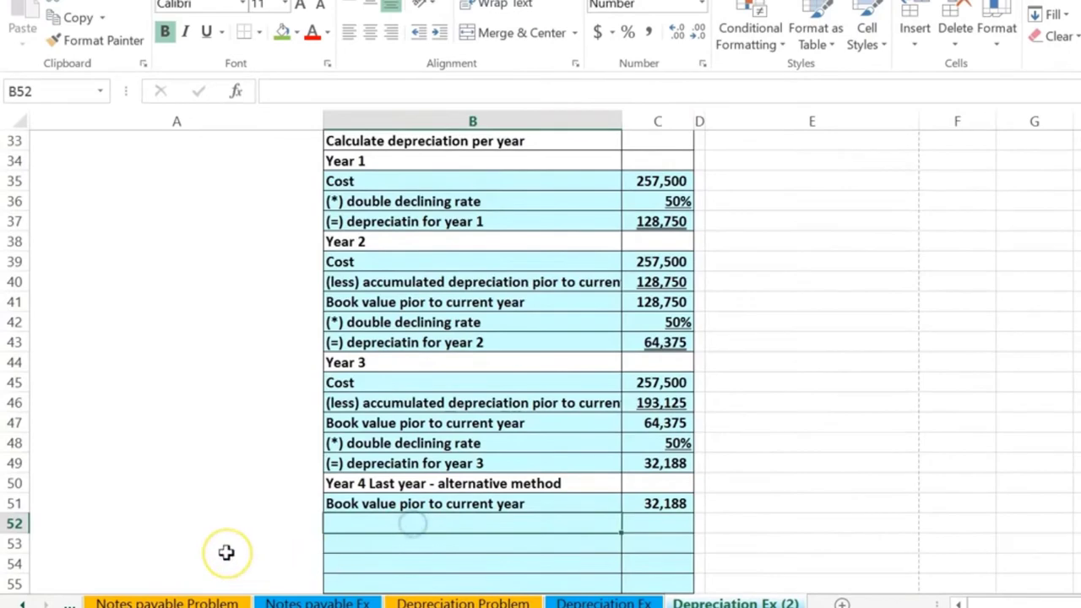
text(+)
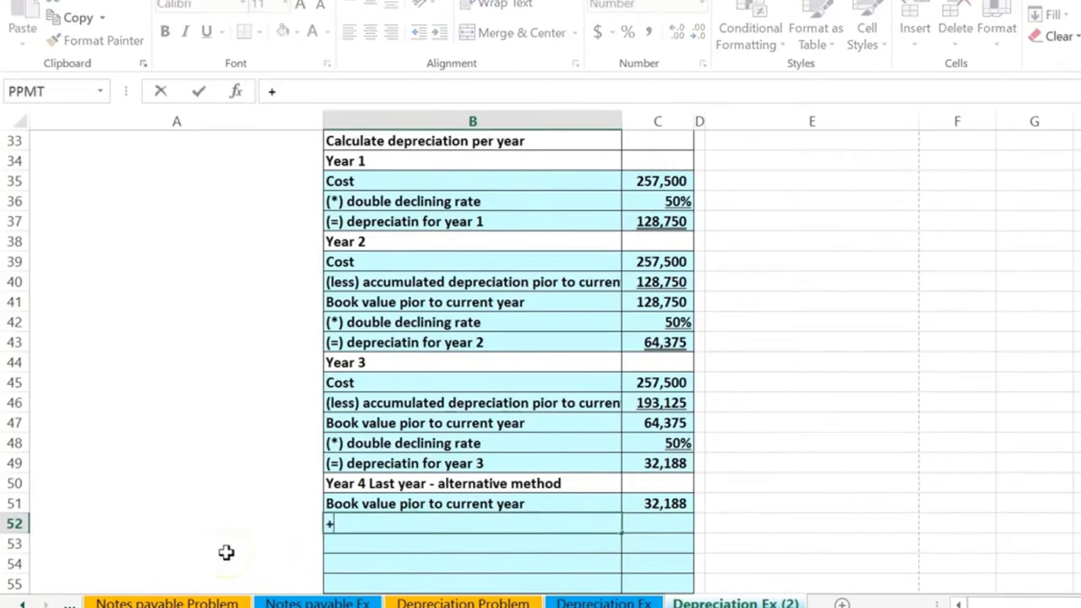
key(Up)
key(Up)
key(Up)
key(Return)
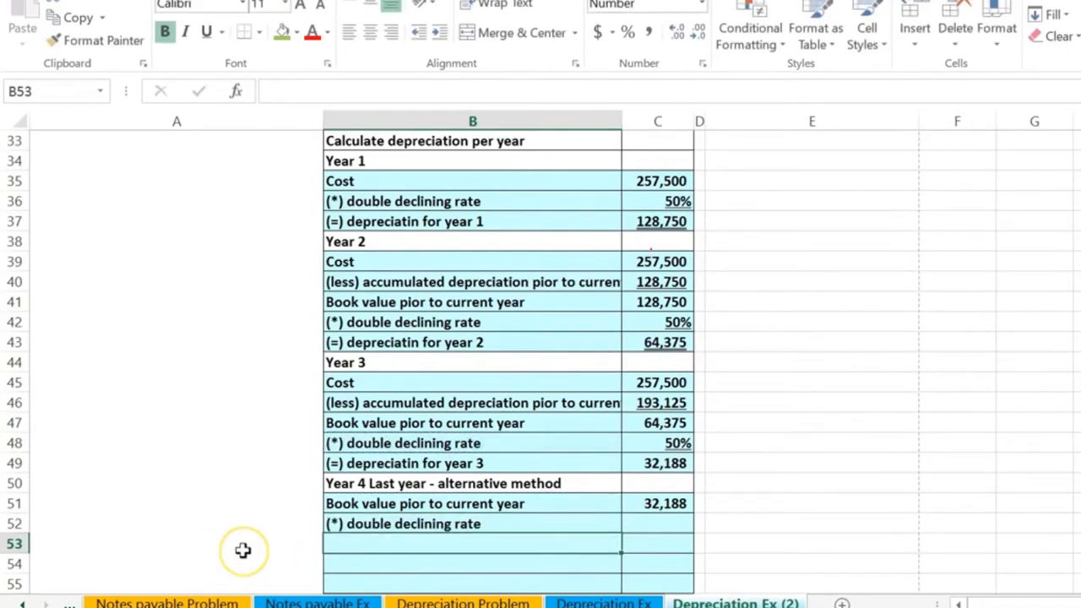
Step: Link the Year 4 double declining rate in C52 to C48 and format it as a percentage
key(Up)
key(Right)
text(+)
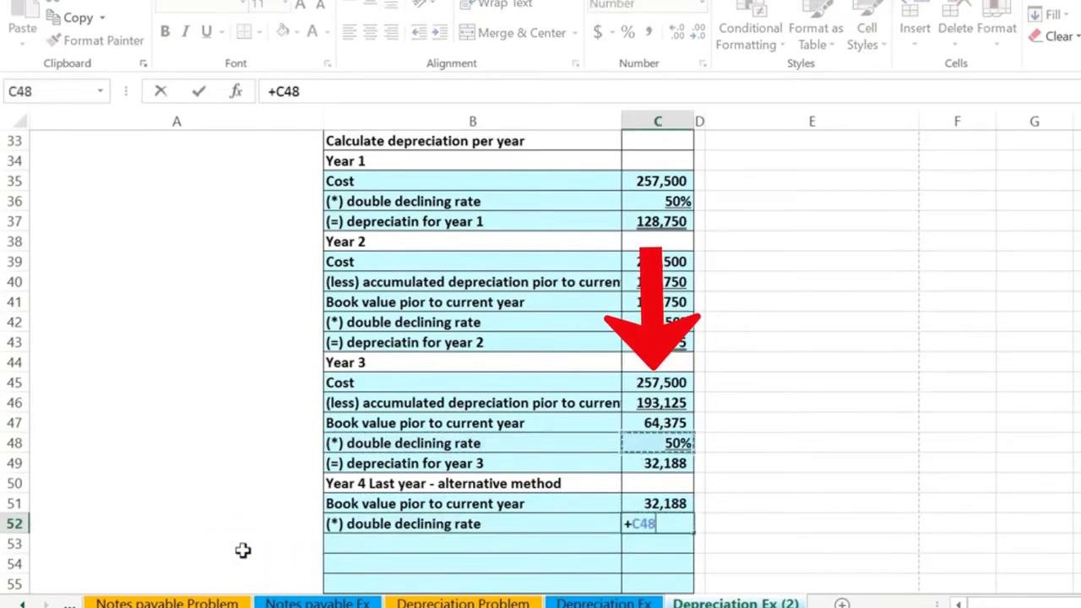
key(Return)
key(Up)
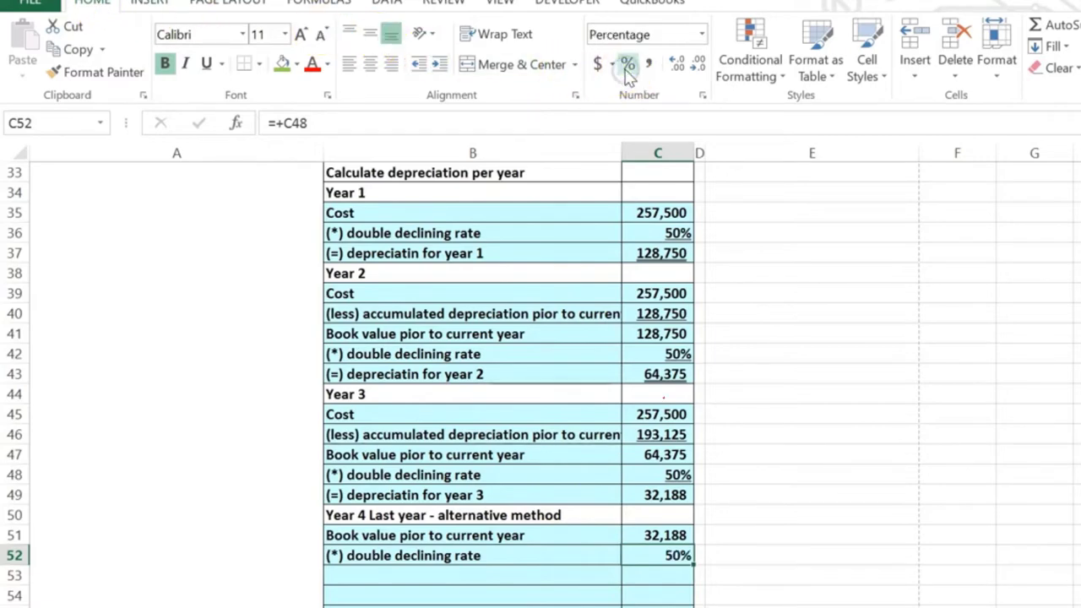
Step: Copy the "(=) depreciatin for year 3" label from B49 into B53 and change it to "(=) depreciatin for year 4"
click(416, 579)
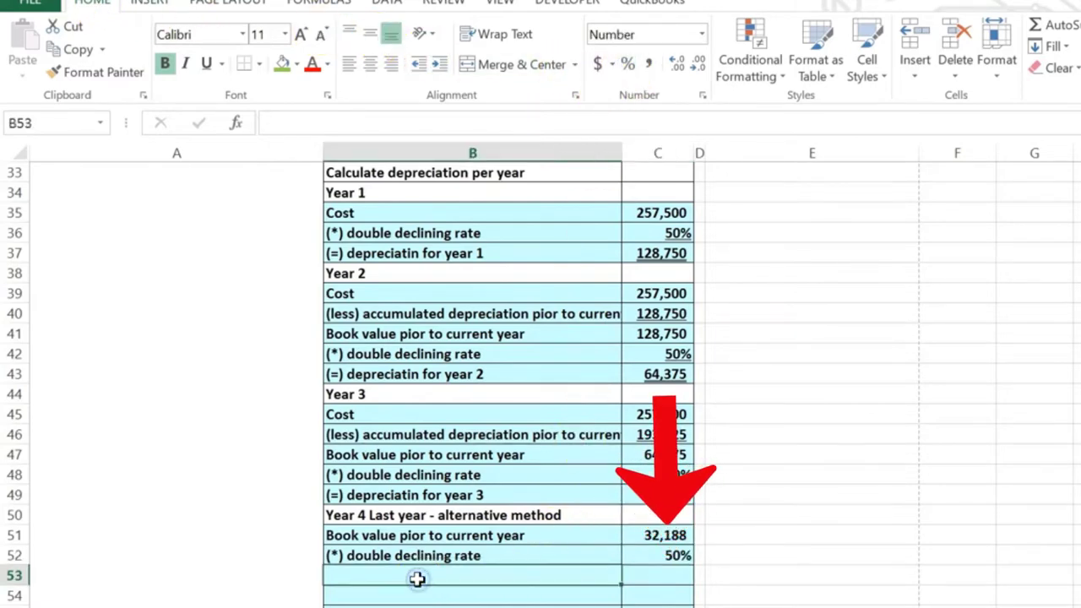
right_click(420, 498)
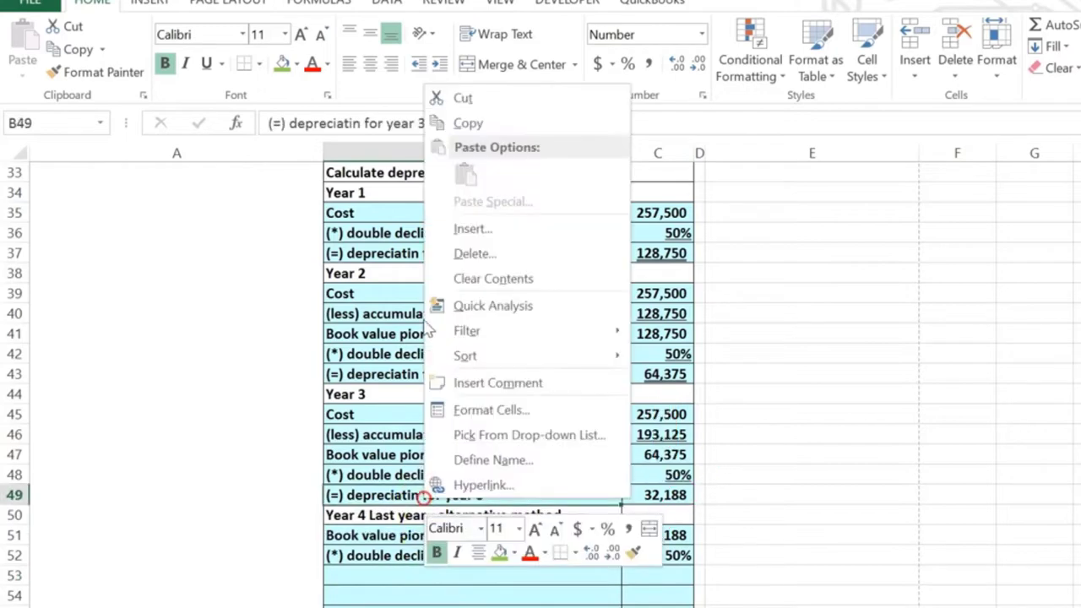
click(466, 124)
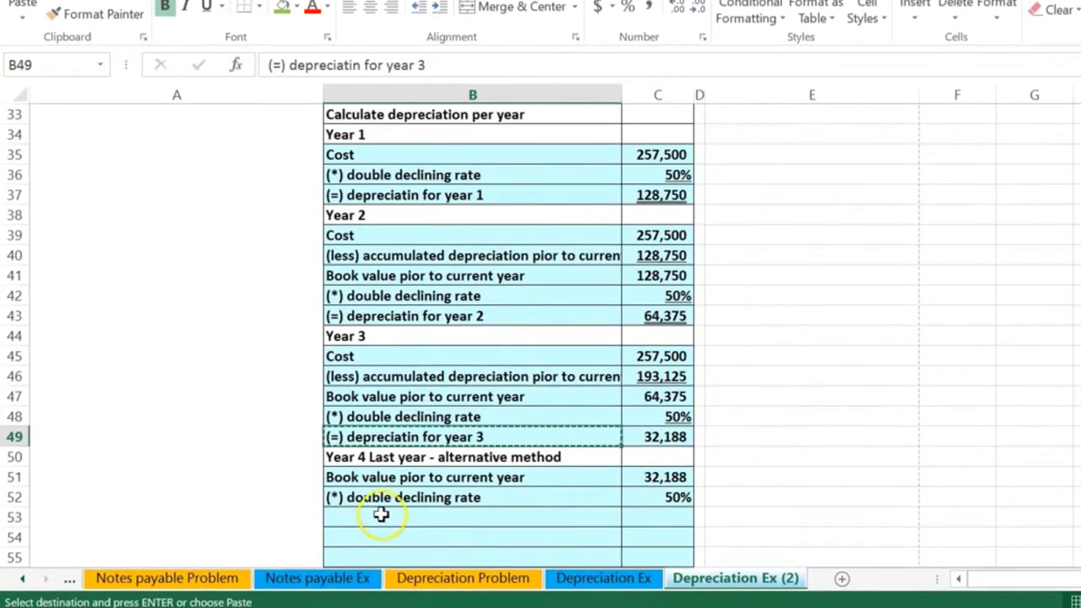
right_click(379, 526)
click(456, 193)
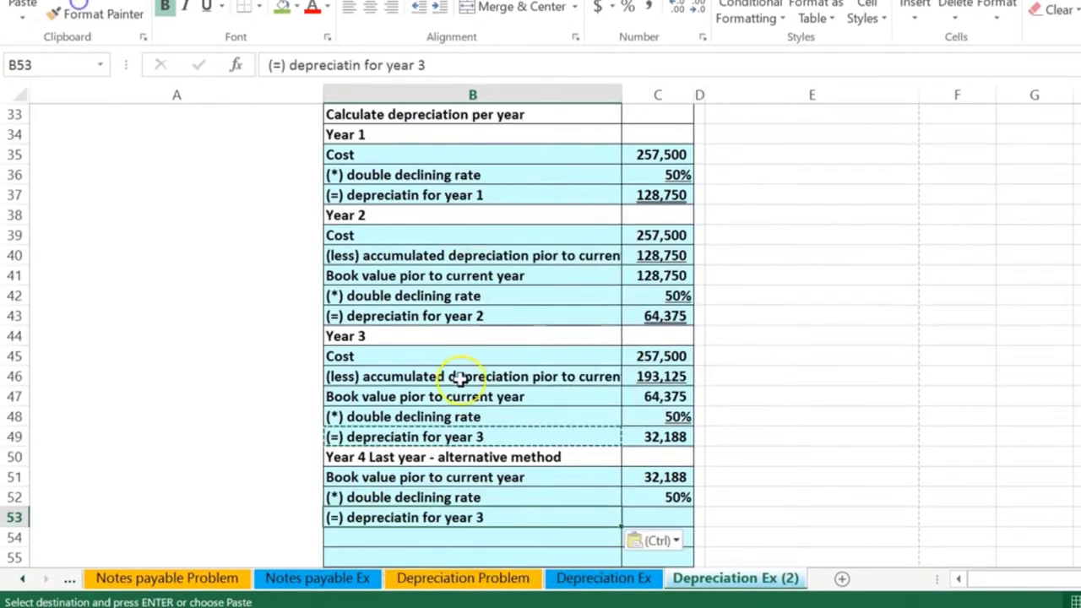
double_click(497, 521)
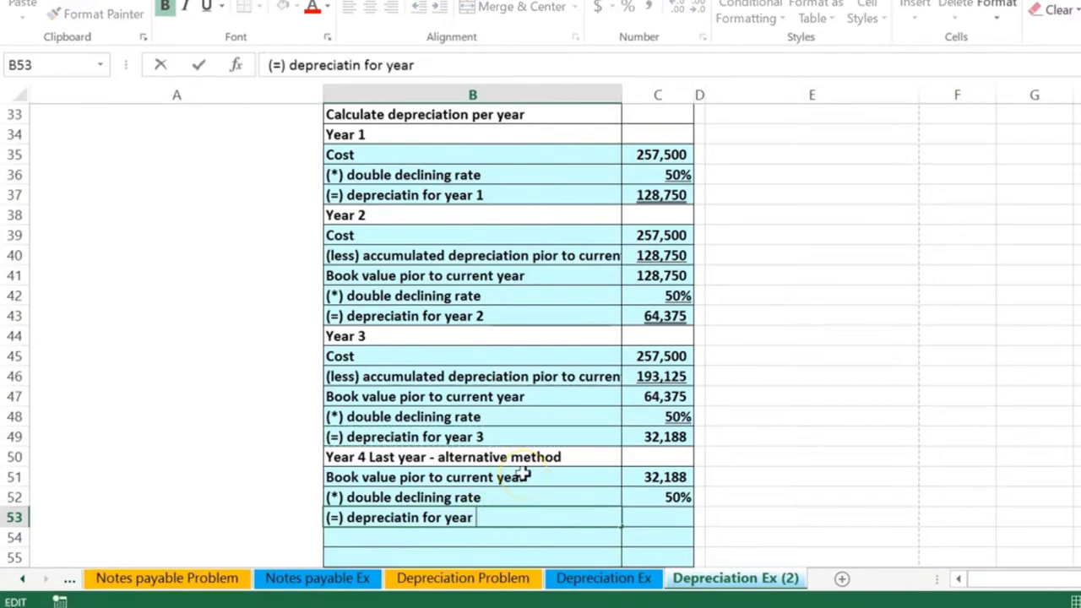
text(4)
key(Return)
Step: Calculate the Year 4 depreciation in C53 with the formula =C51*C52
key(Right)
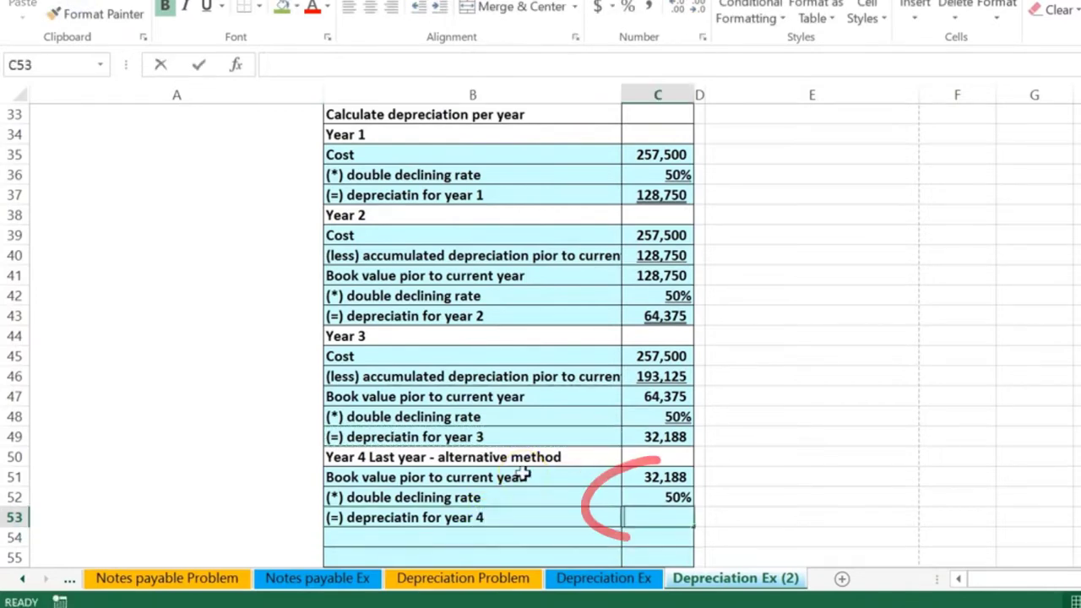
text(=)
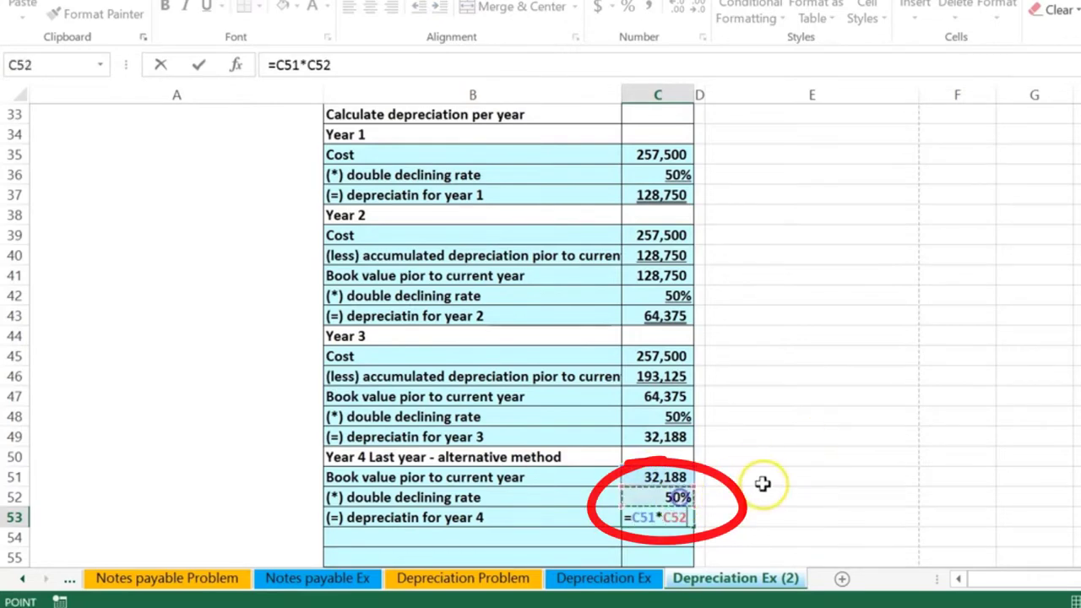
key(Return)
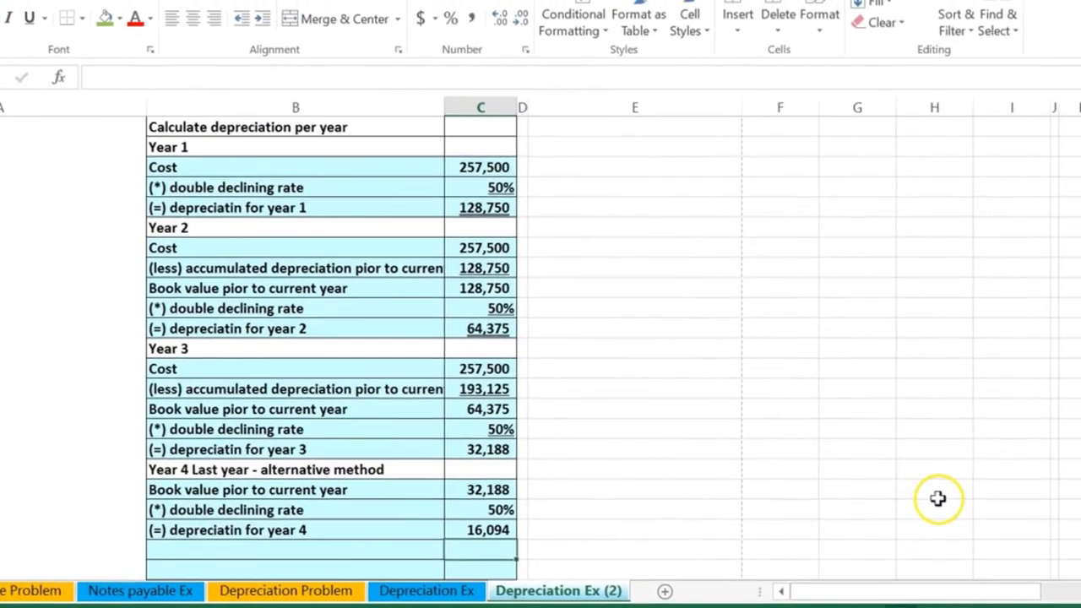
Step: Link the Year 4 depreciation cell I19 in the summary table to the calculated amount, =C53
scroll(879, 488, up, 5)
scroll(905, 406, up, 1)
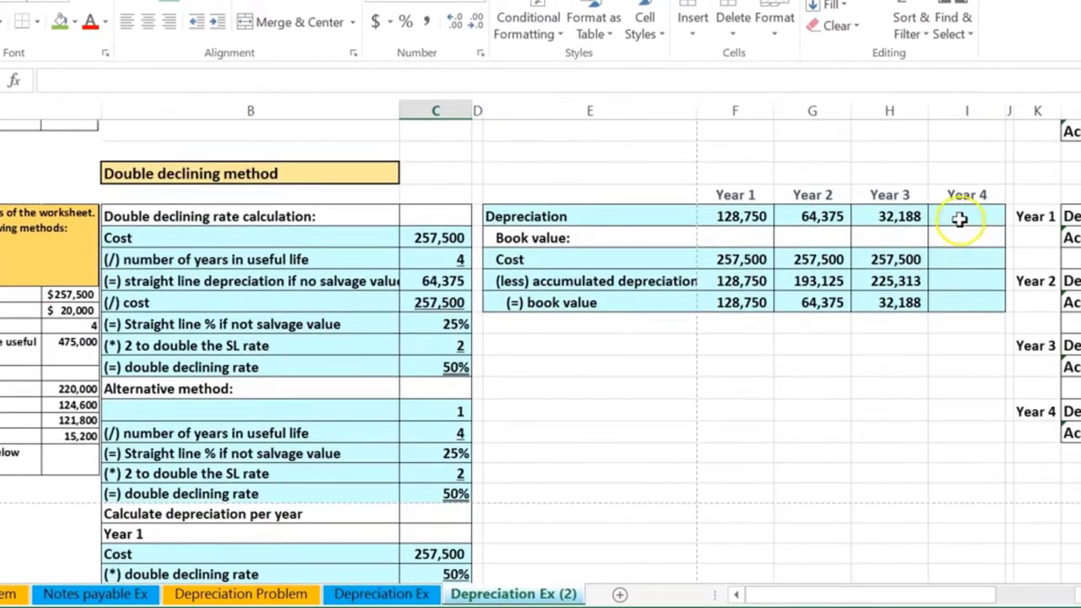
text(=)
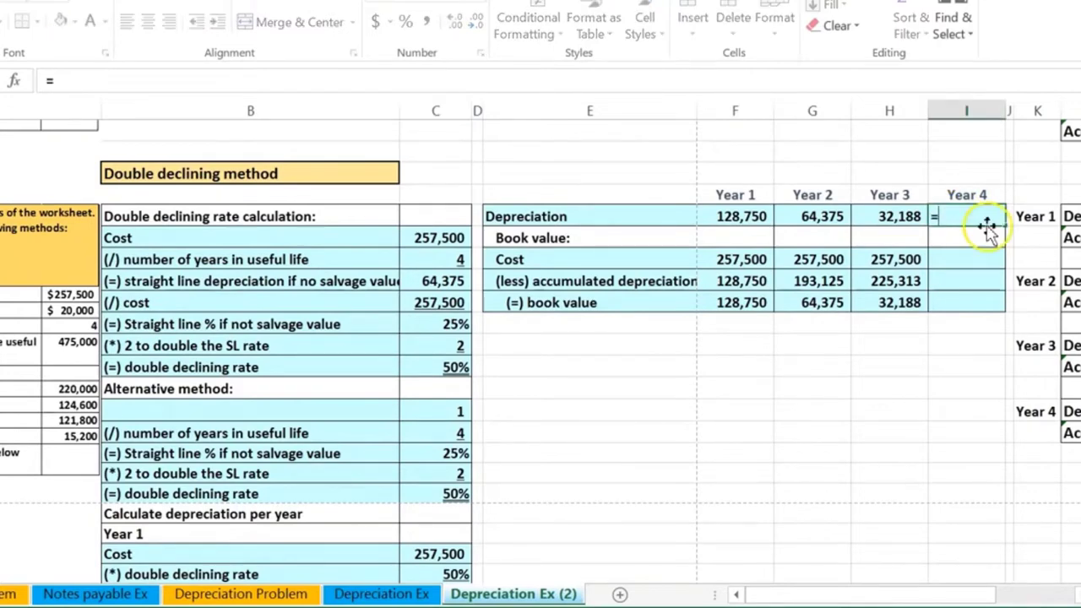
scroll(689, 483, down, 8)
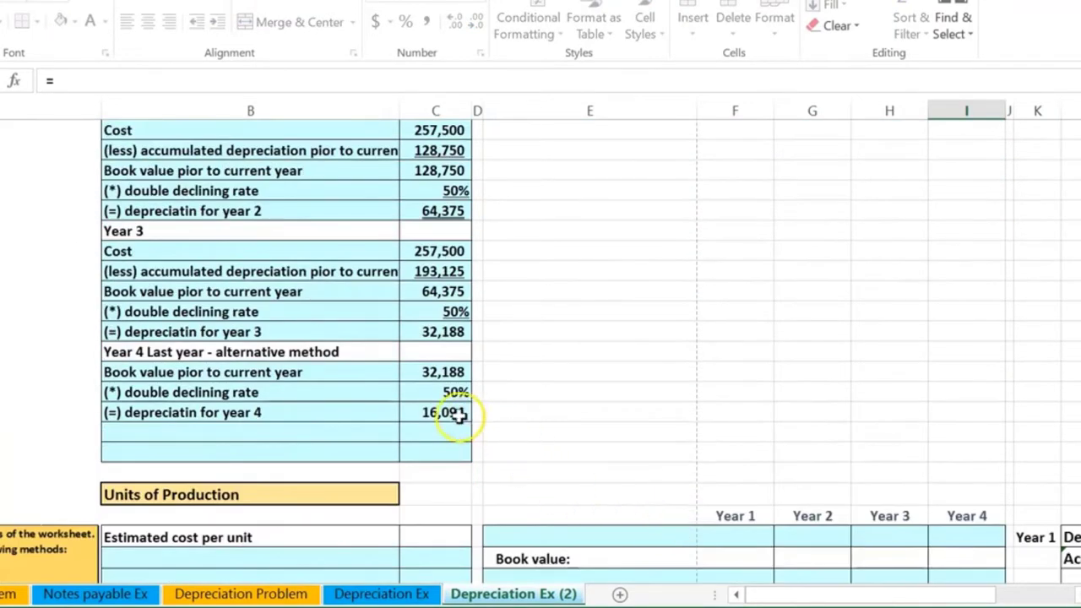
key(Return)
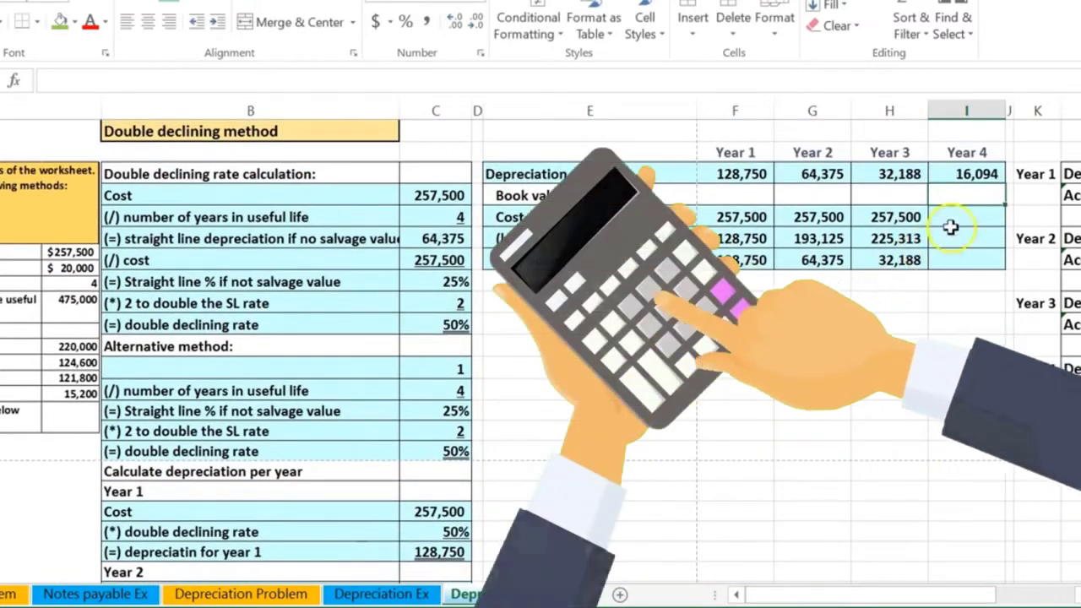
Step: Carry the cost into Year 4 with +H21 in I21 and calculate accumulated depreciation in I22 as =H22+I19
click(963, 217)
text(+)
key(Left)
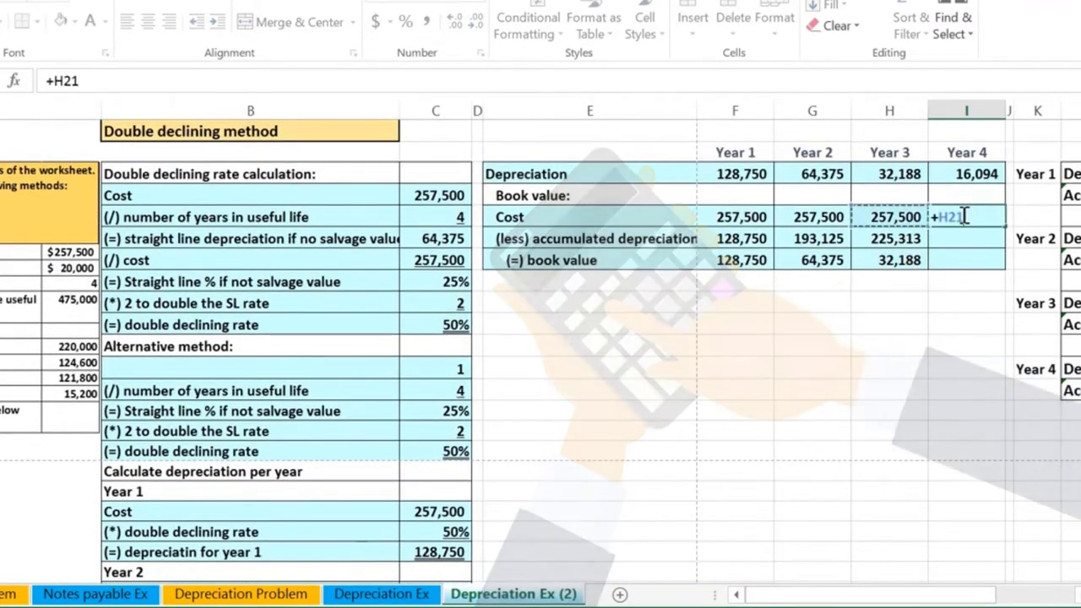
key(Return)
text(=)
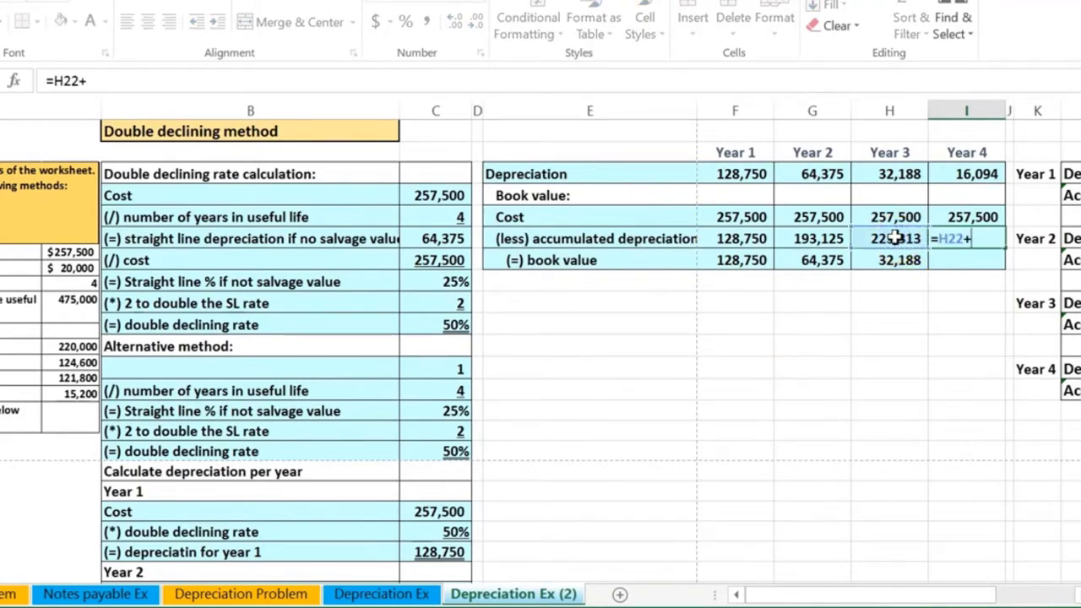
click(969, 179)
key(Return)
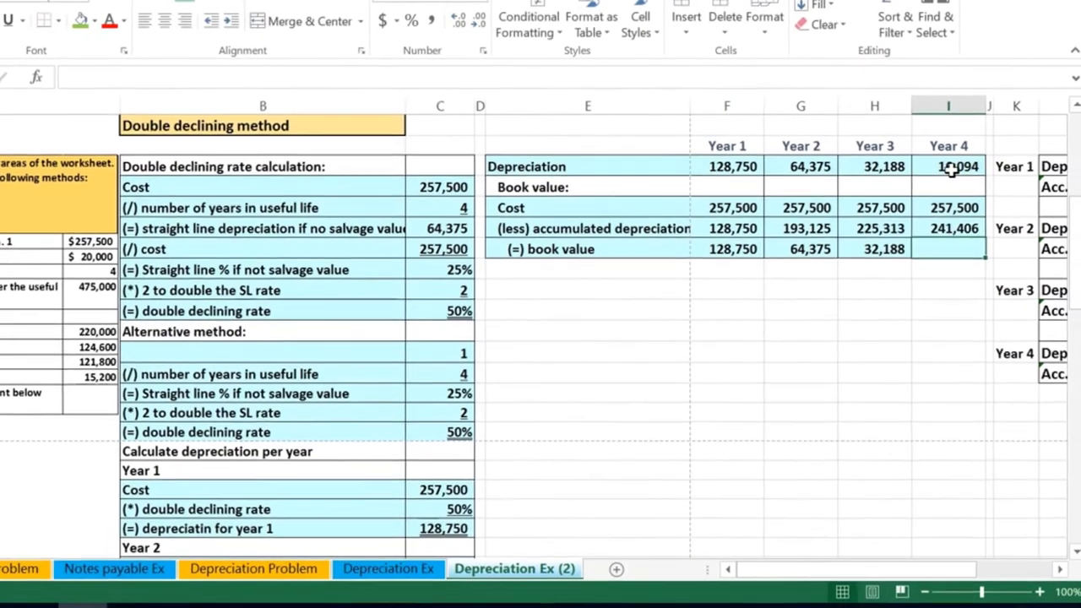
Step: Check the sum of depreciation across F19:I19, and calculate the Year 4 book value in I23 with =I21-I22
drag(740, 166, 929, 167)
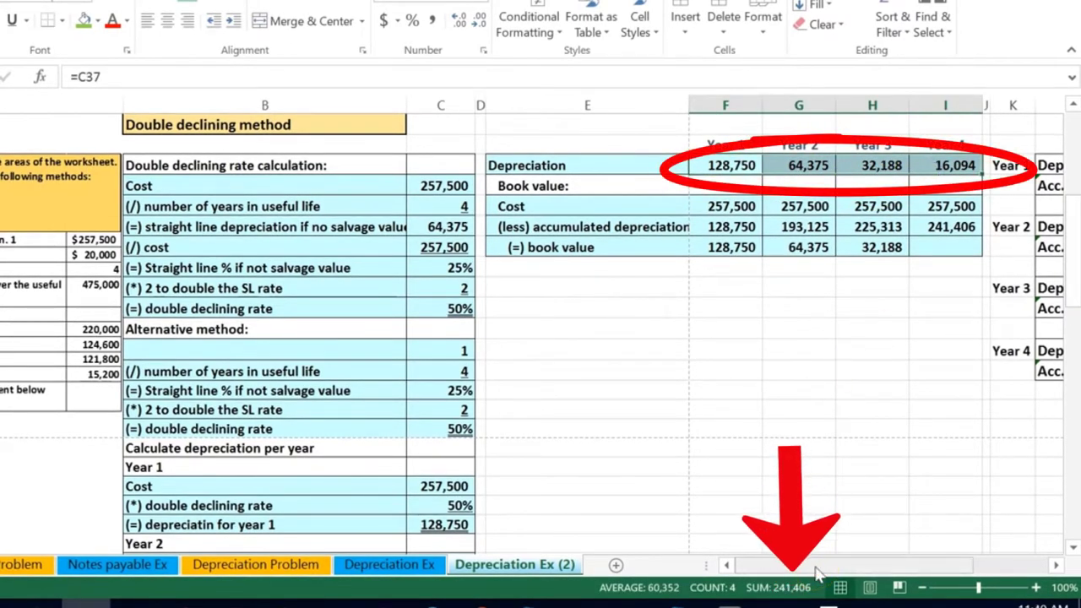
click(943, 244)
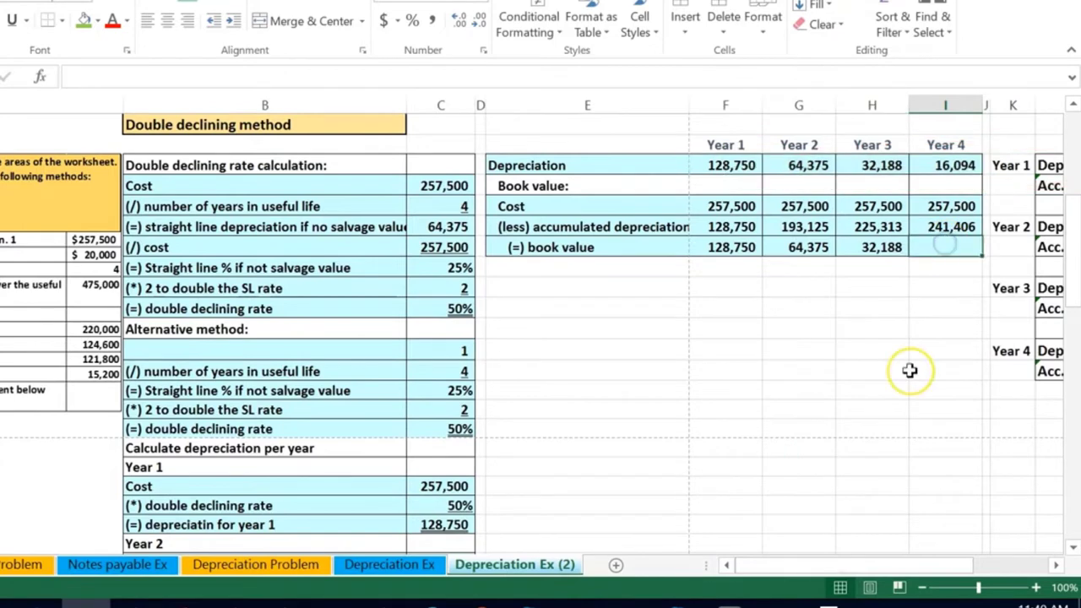
text(=)
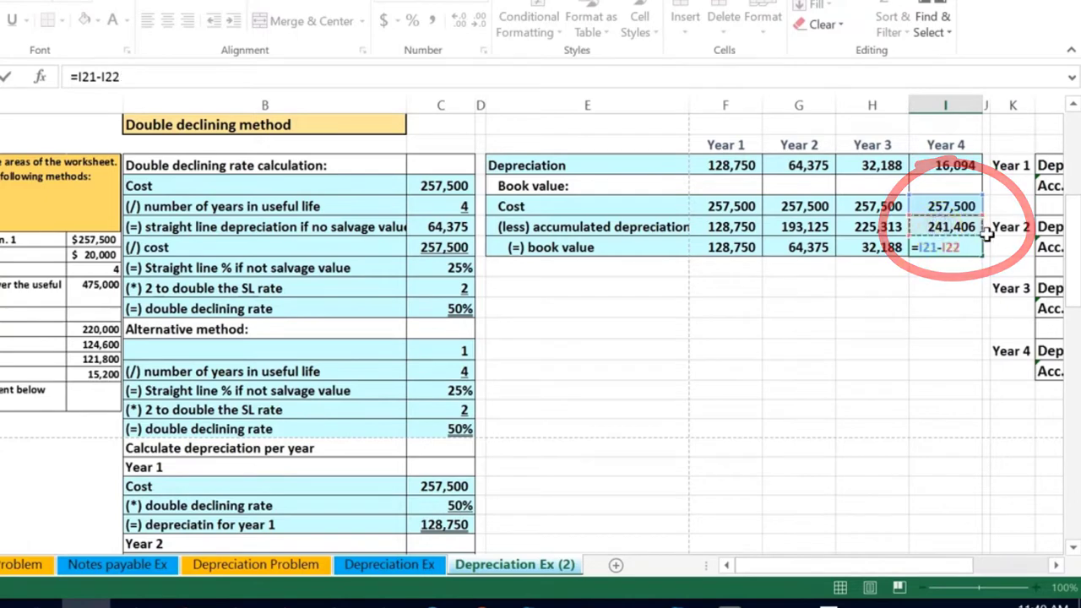
key(Return)
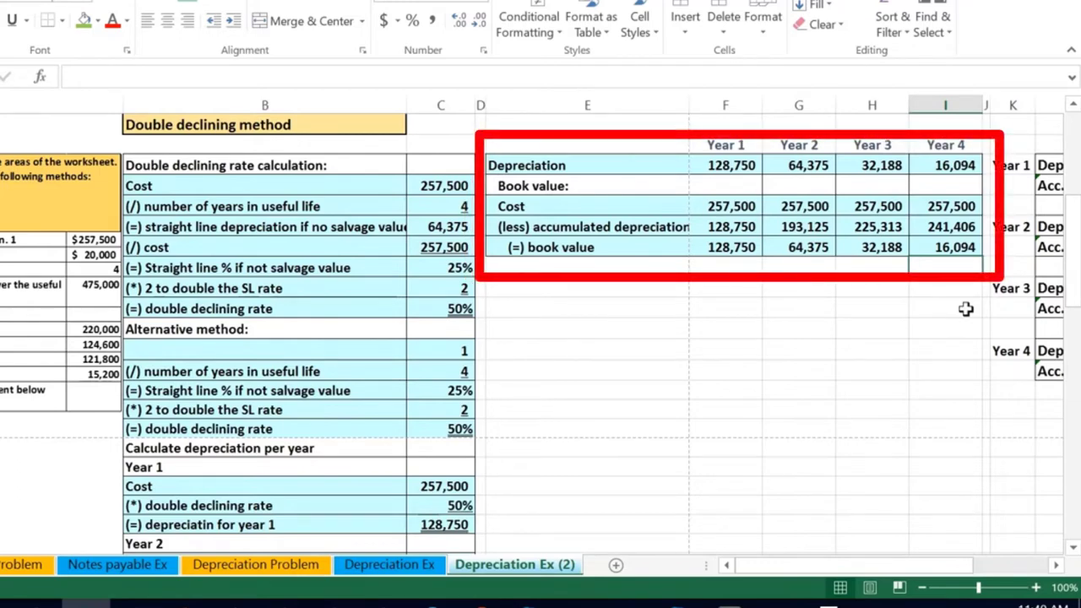
Step: Clear the Year 4 depreciation, cost, accumulated depreciation and book value in I19:I23
key(Up)
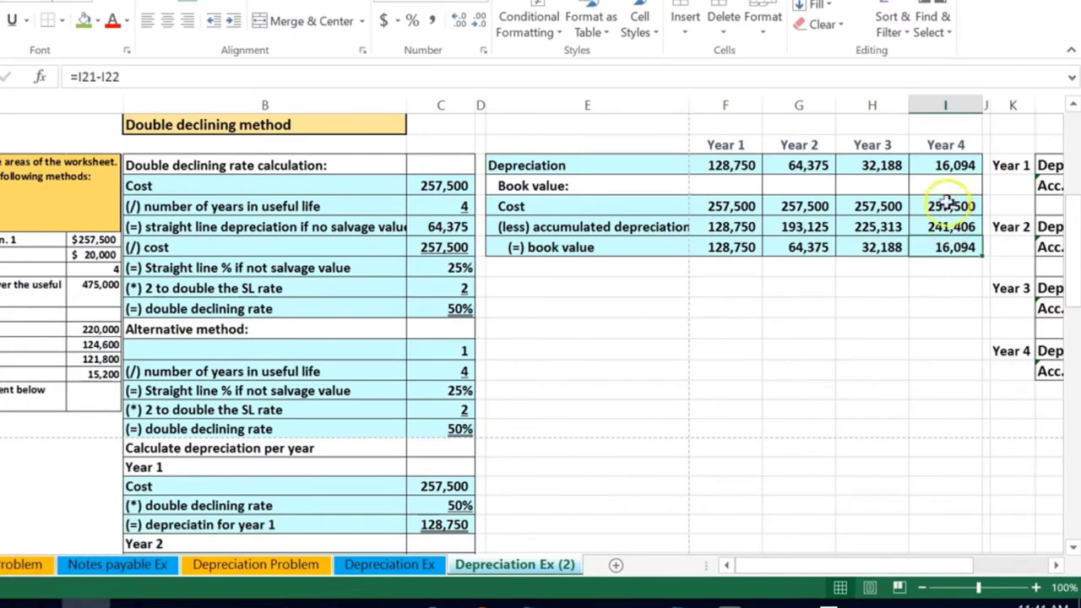
mouse_move(946, 169)
mouse_down()
mouse_move(959, 204)
mouse_move(950, 245)
mouse_up()
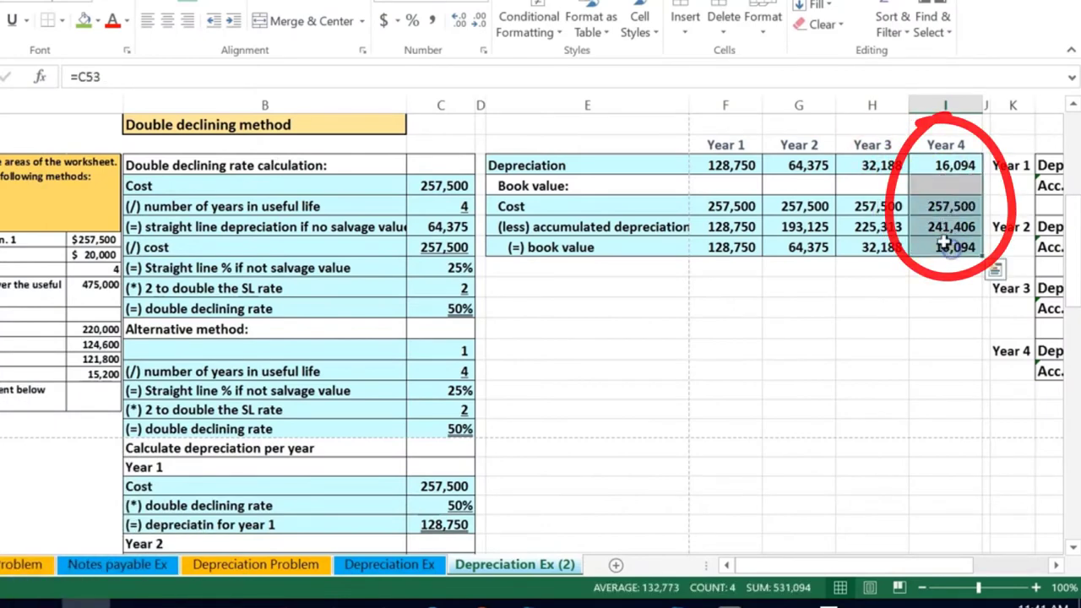
key(Delete)
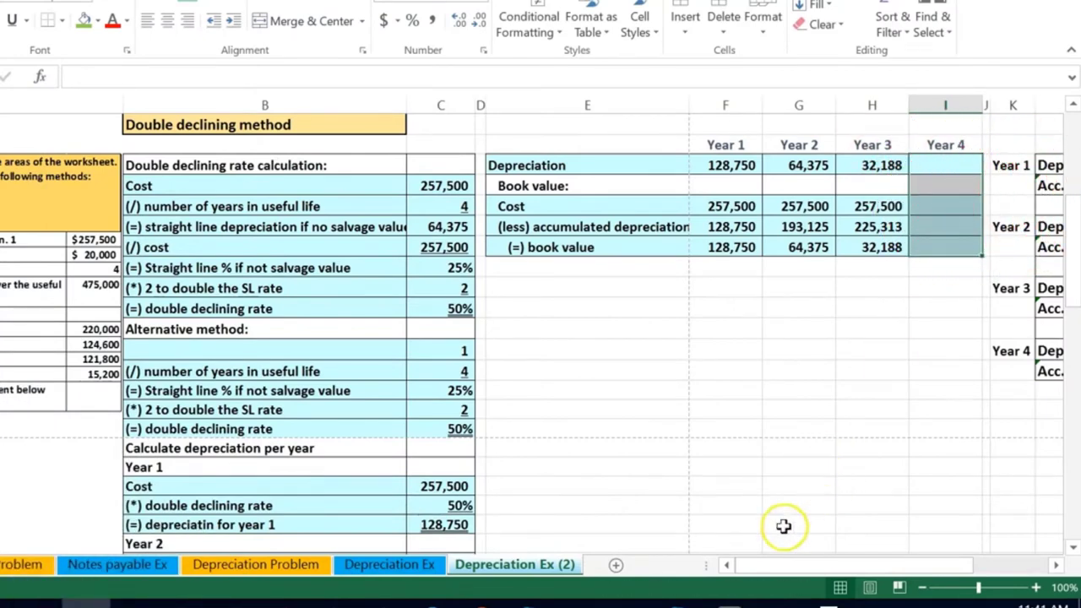
Step: Clear the labels and amounts in B51:C53 under "Year 4 Last year - alternative method"
scroll(783, 526, down, 4)
scroll(632, 418, down, 4)
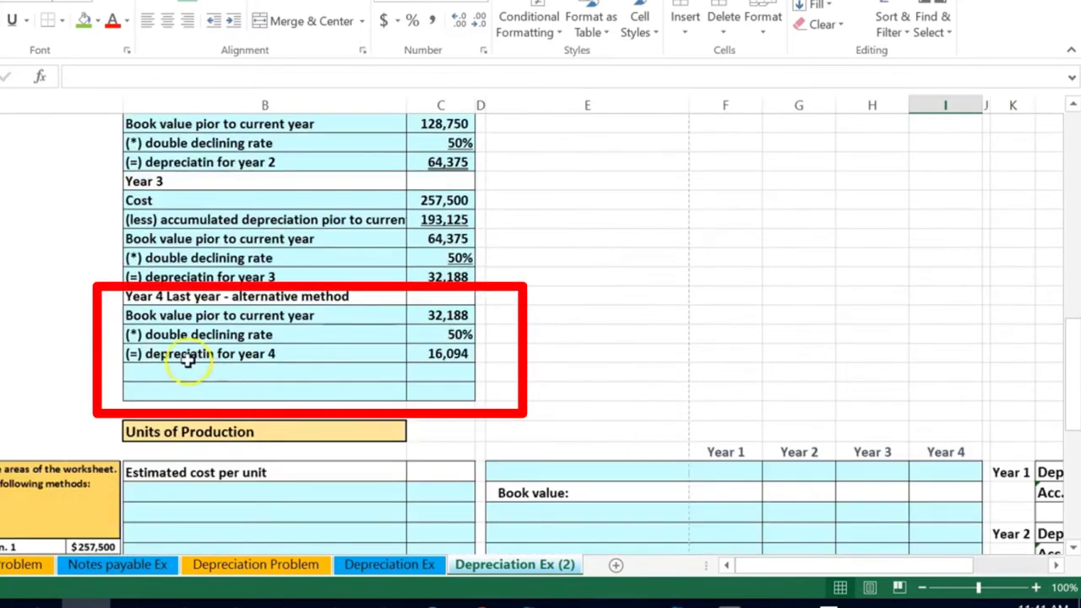
drag(144, 315, 454, 359)
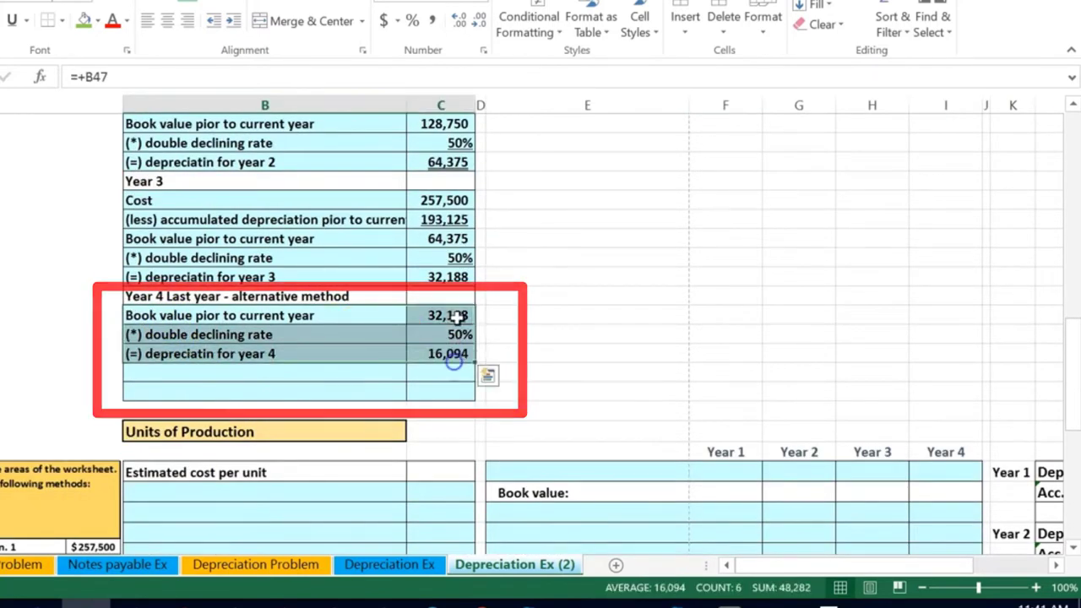
key(Delete)
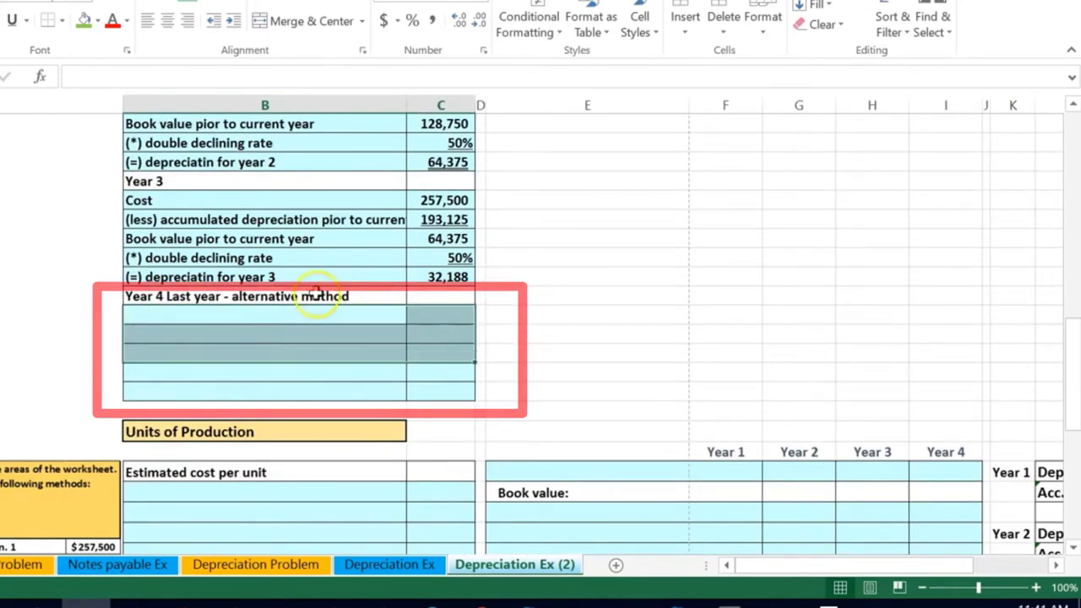
Step: Add a "Cost" label in B51 under the Year 4 alternative method with the amount 257,500 in C51
click(307, 314)
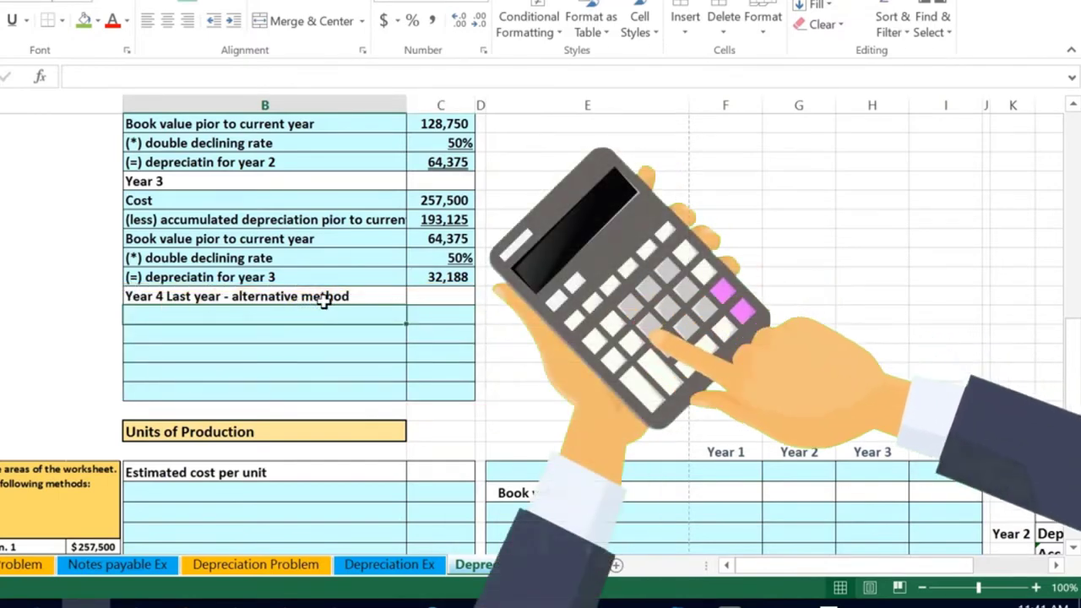
key(F2)
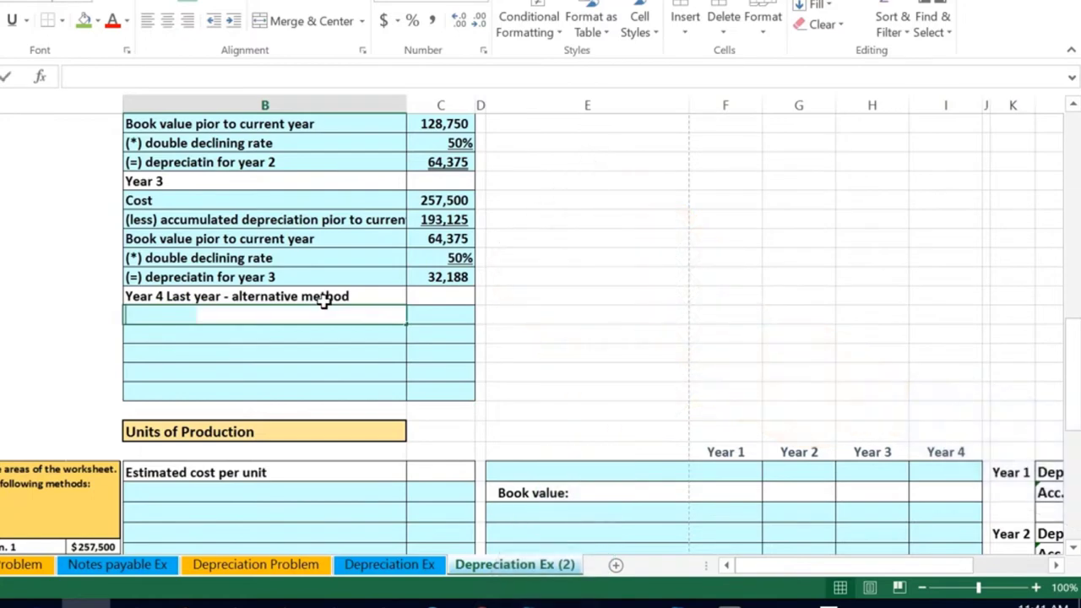
text(Cost)
key(Tab)
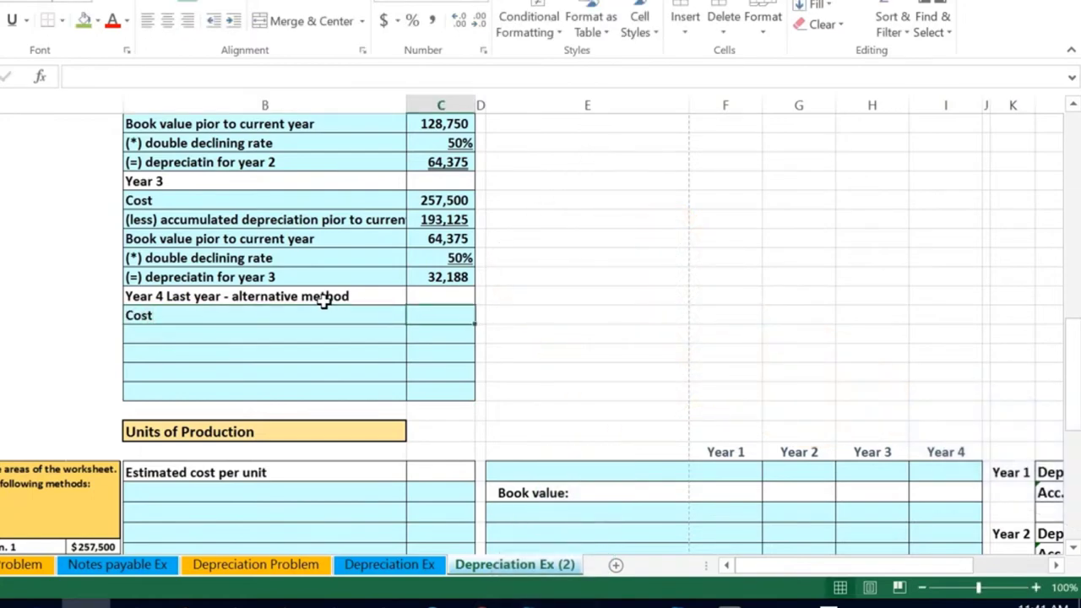
text(257,500)
key(Return)
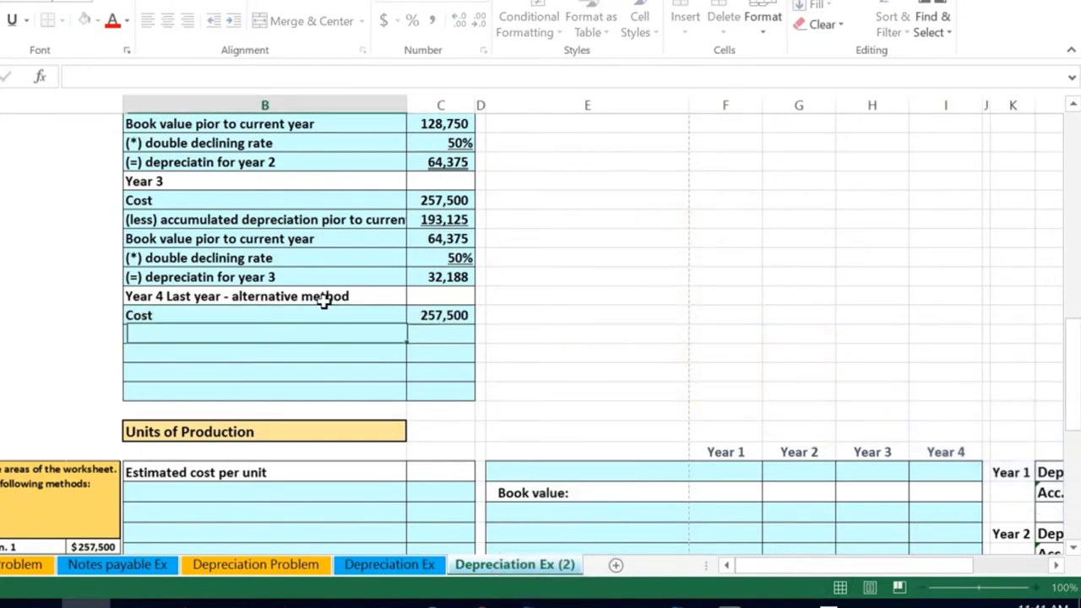
Step: Add a "(less) salvage value" label in B52 with the amount 20,000 in C52
text((l)
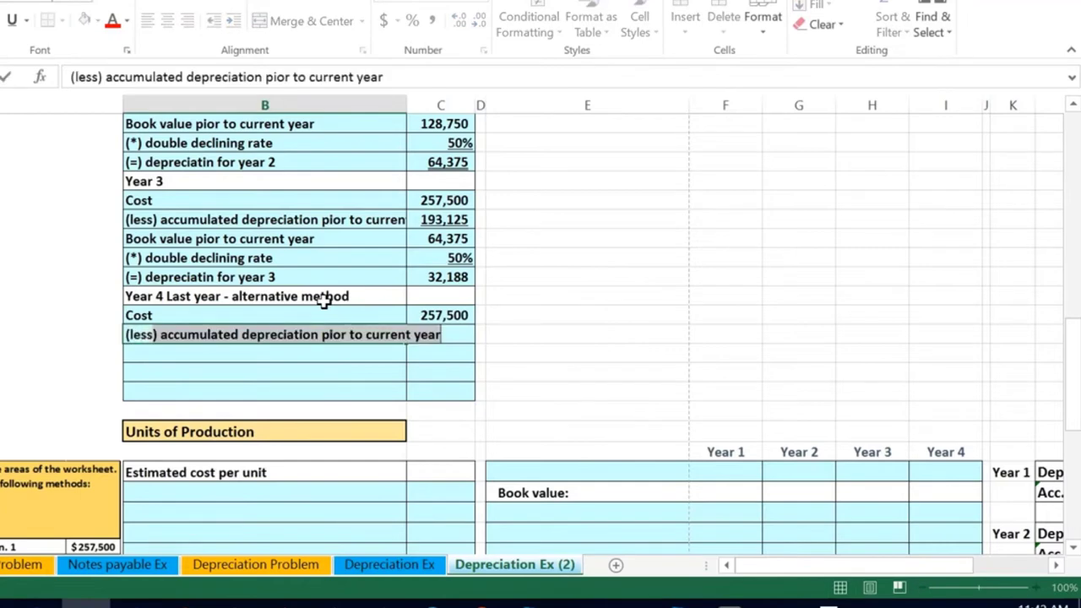
text(ess) salvage value)
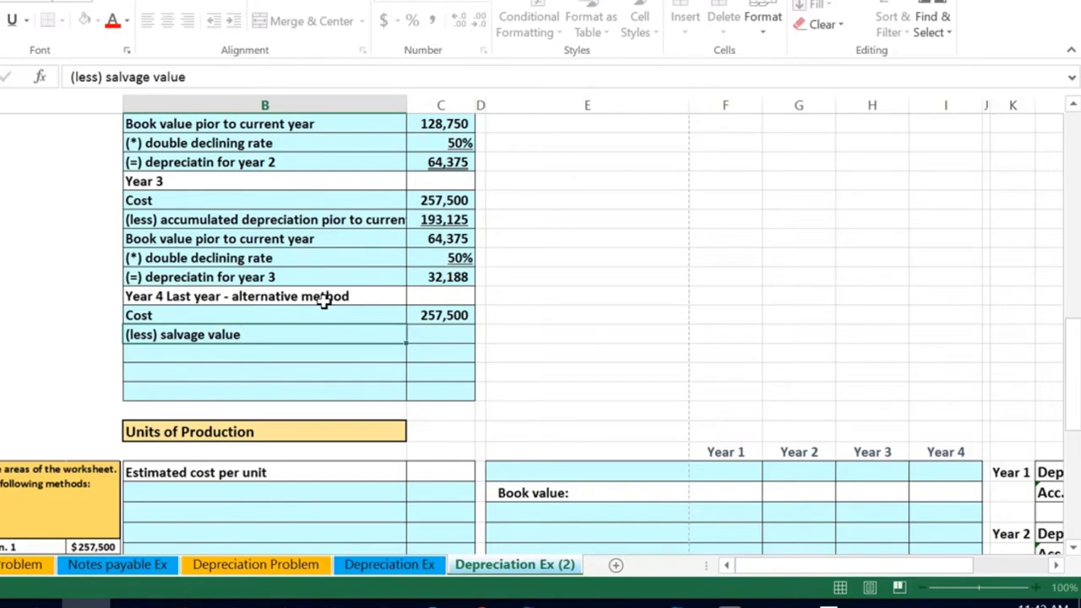
key(Tab)
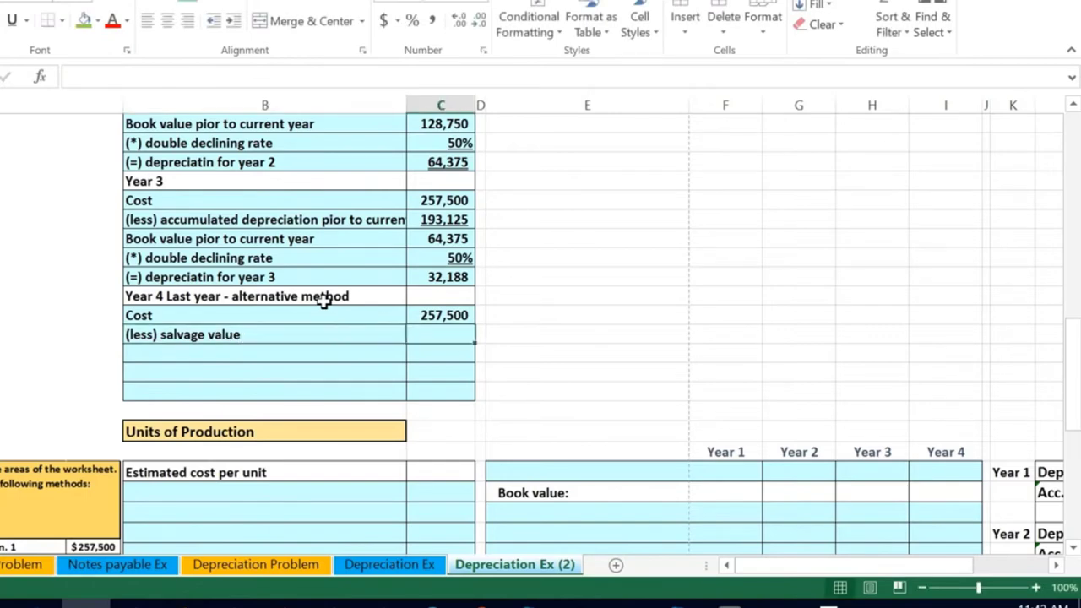
scroll(110, 314, up, 7)
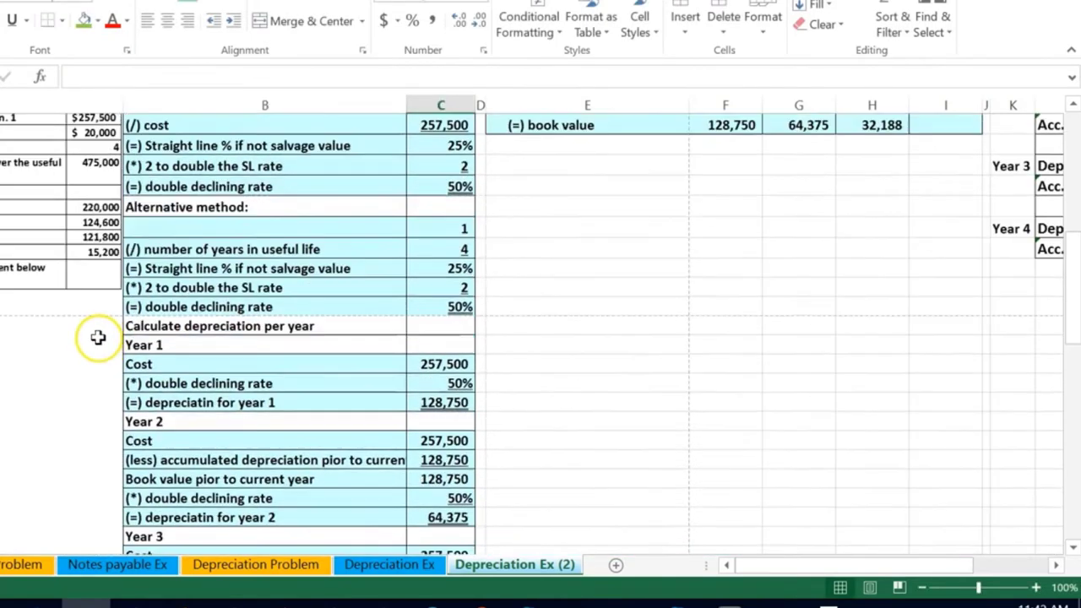
scroll(82, 374, down, 5)
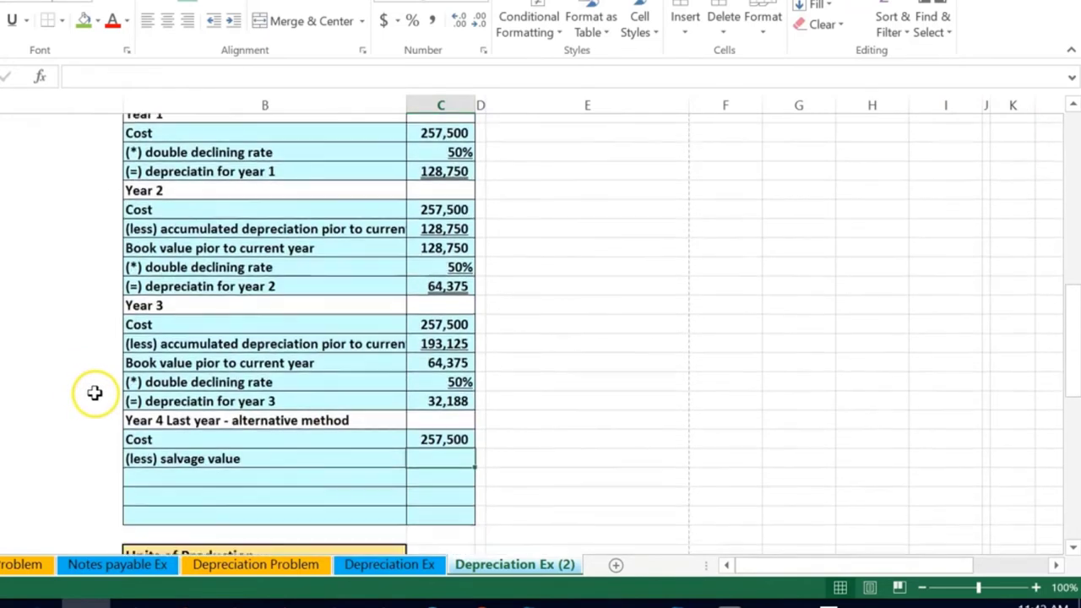
text(20)
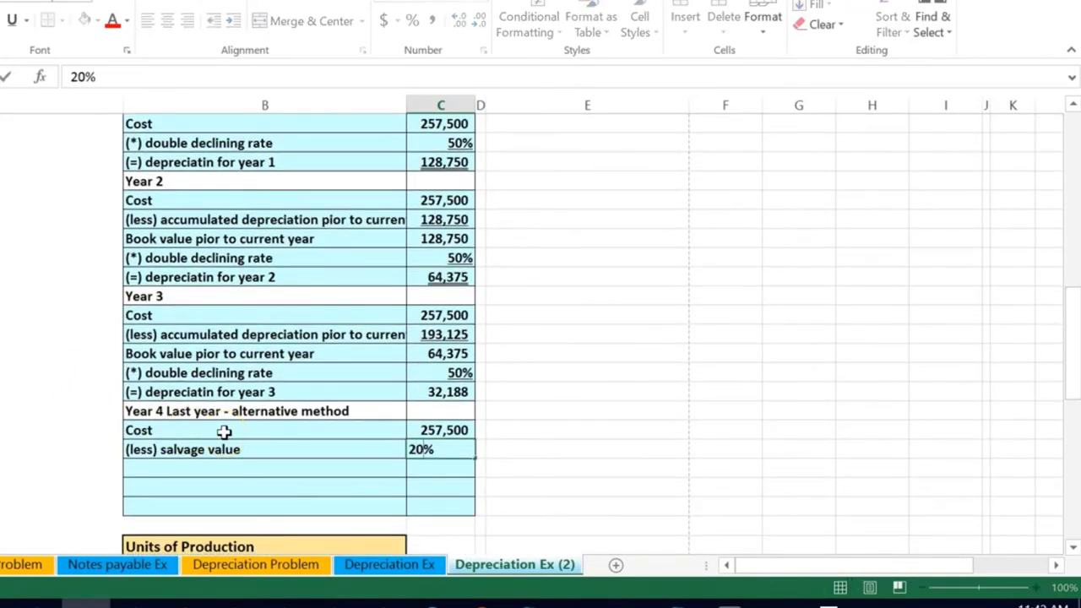
text(000)
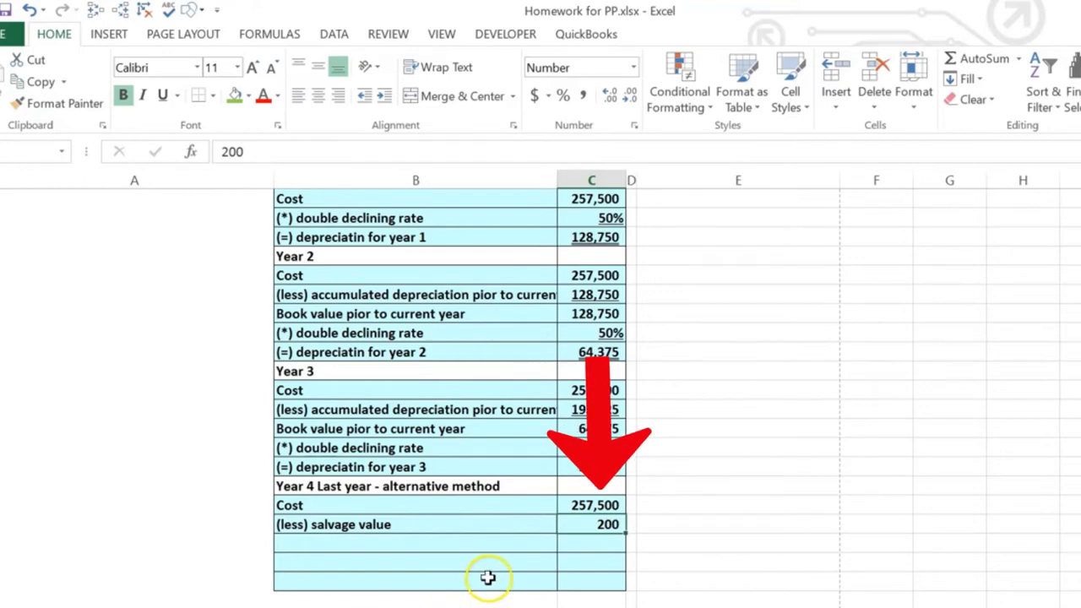
text(20000)
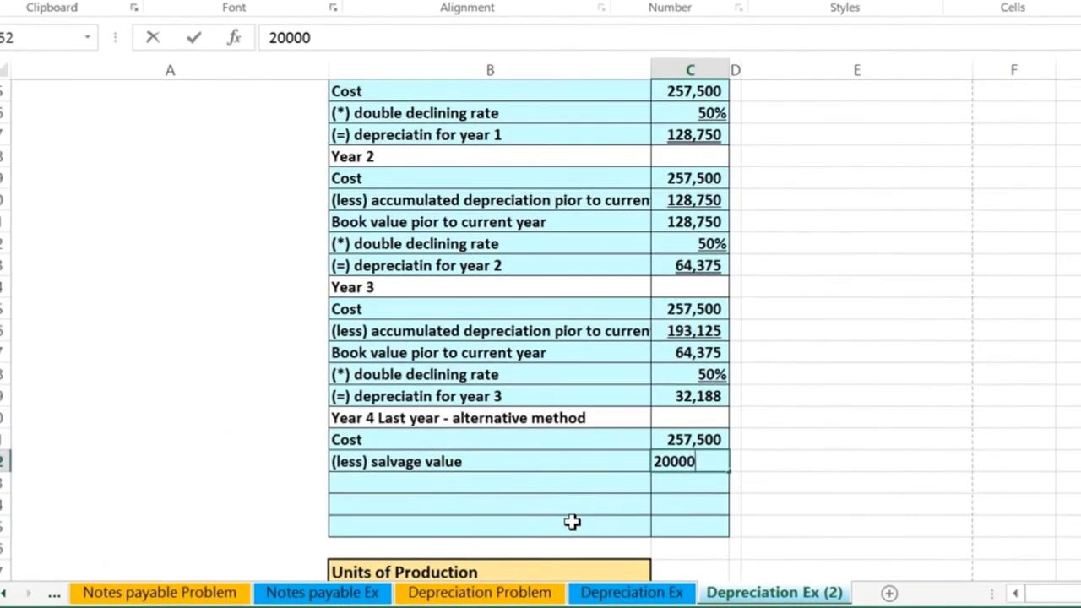
key(Return)
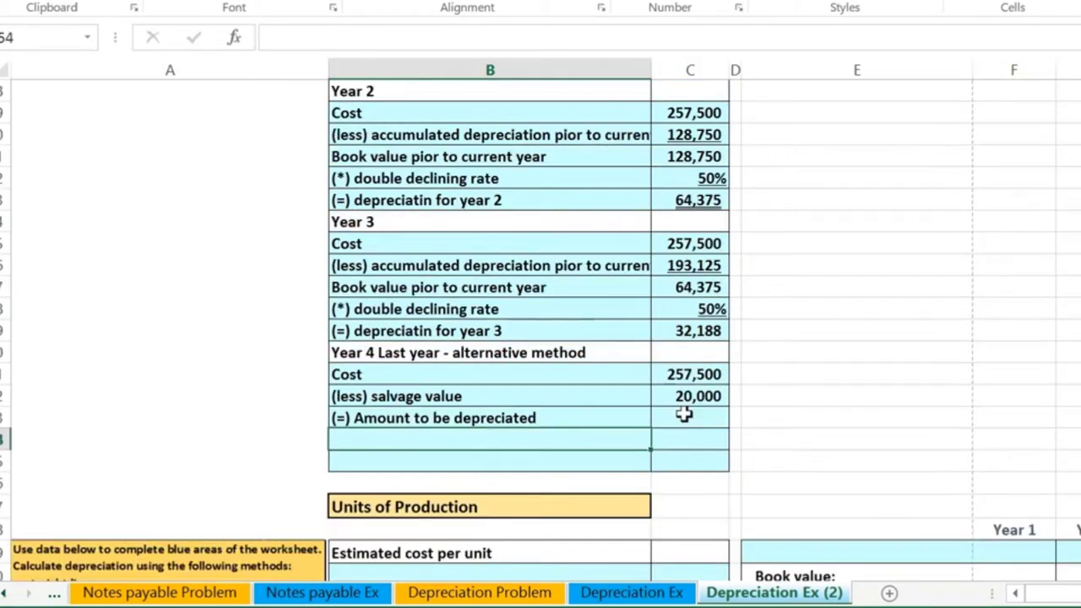
Step: Label B53 "(=) Amount to be depreciated" and calculate it in C53 as cost less salvage value with =C51-C52
click(685, 414)
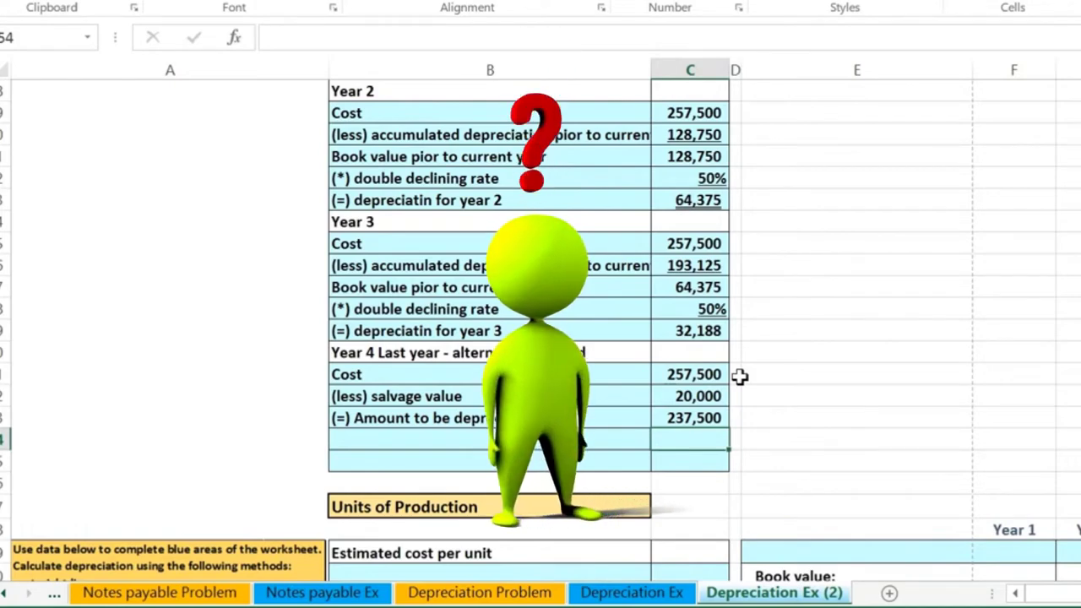
click(705, 394)
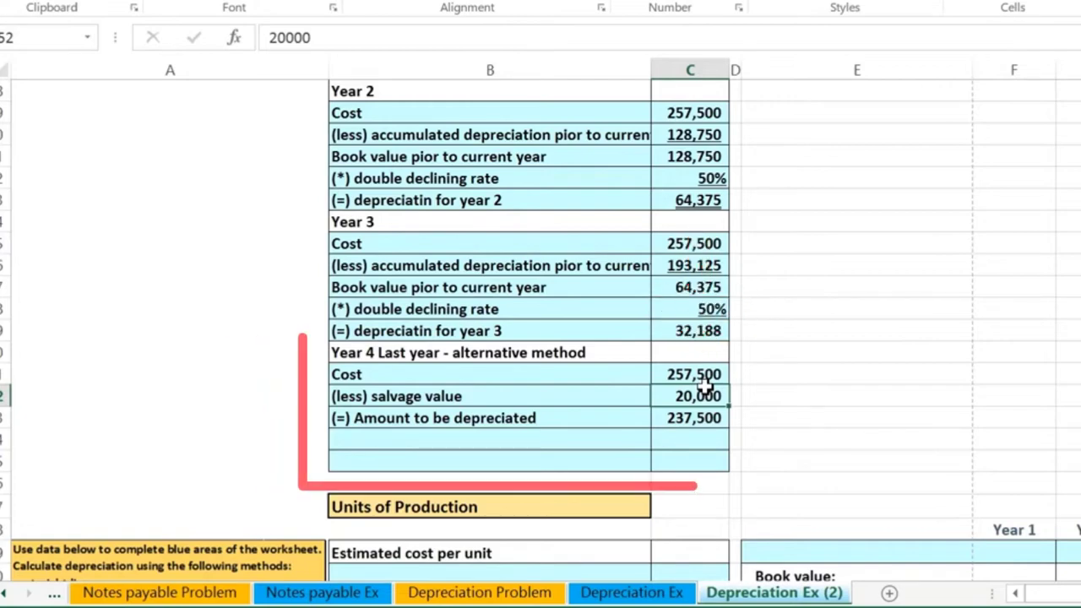
click(700, 418)
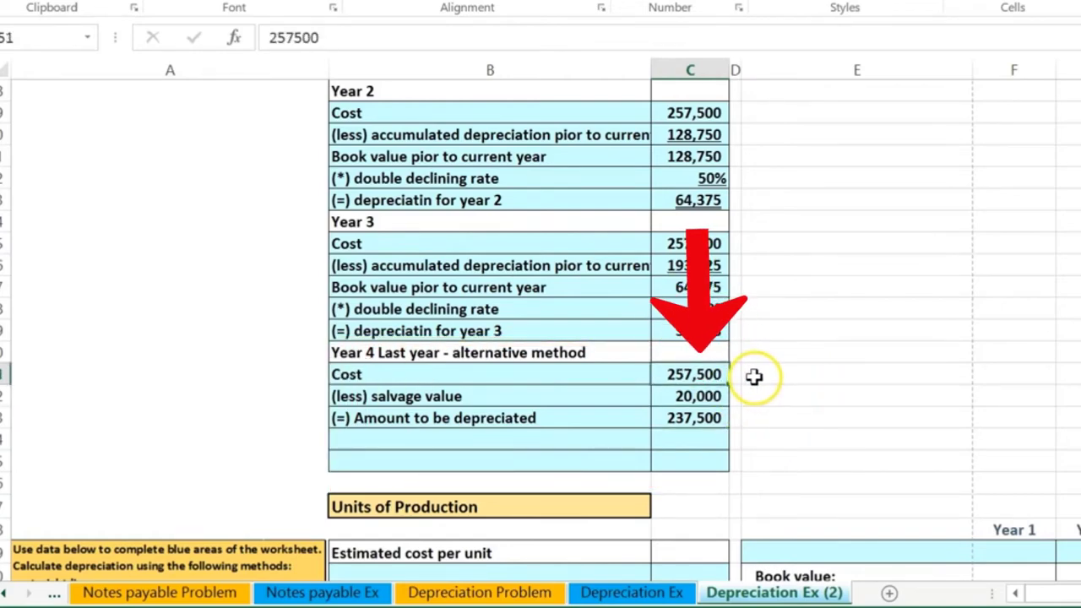
click(719, 419)
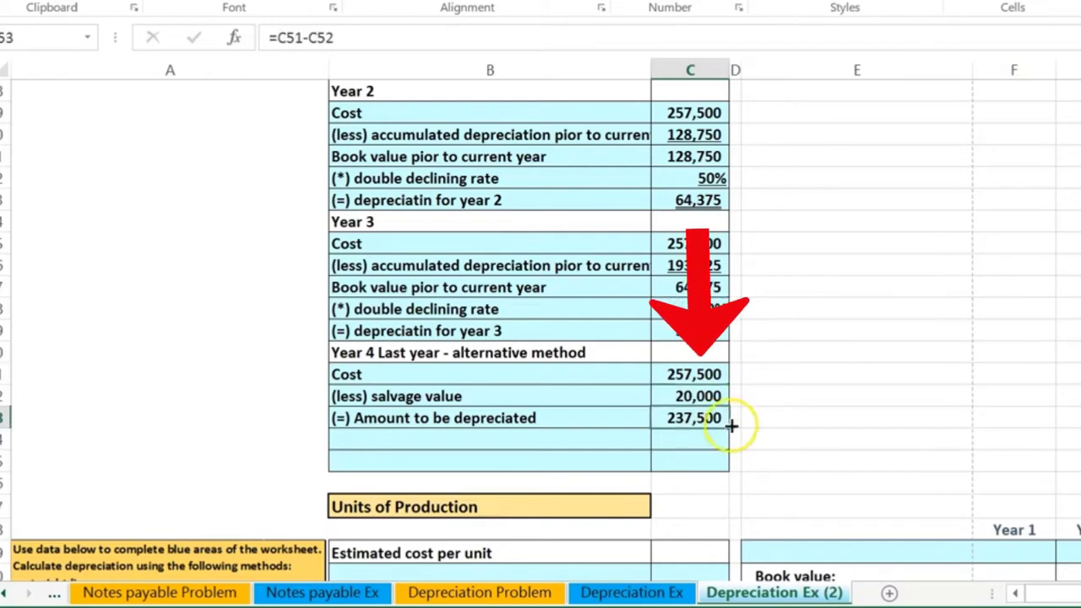
click(719, 396)
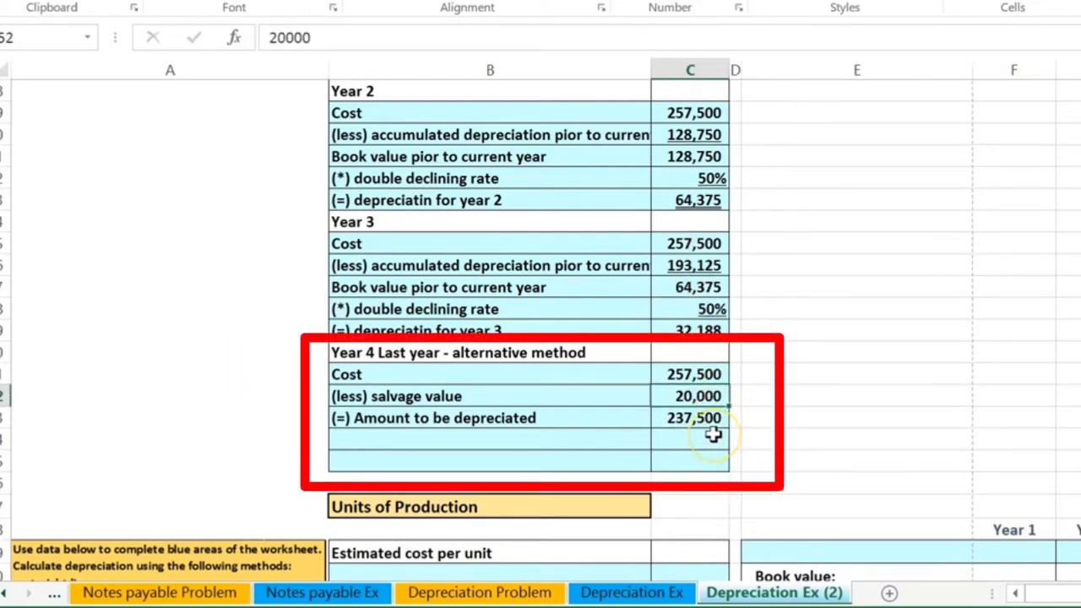
Step: Label B54 "(less) accumulated depreciation pior to current year" under the amount to be depreciated
click(530, 447)
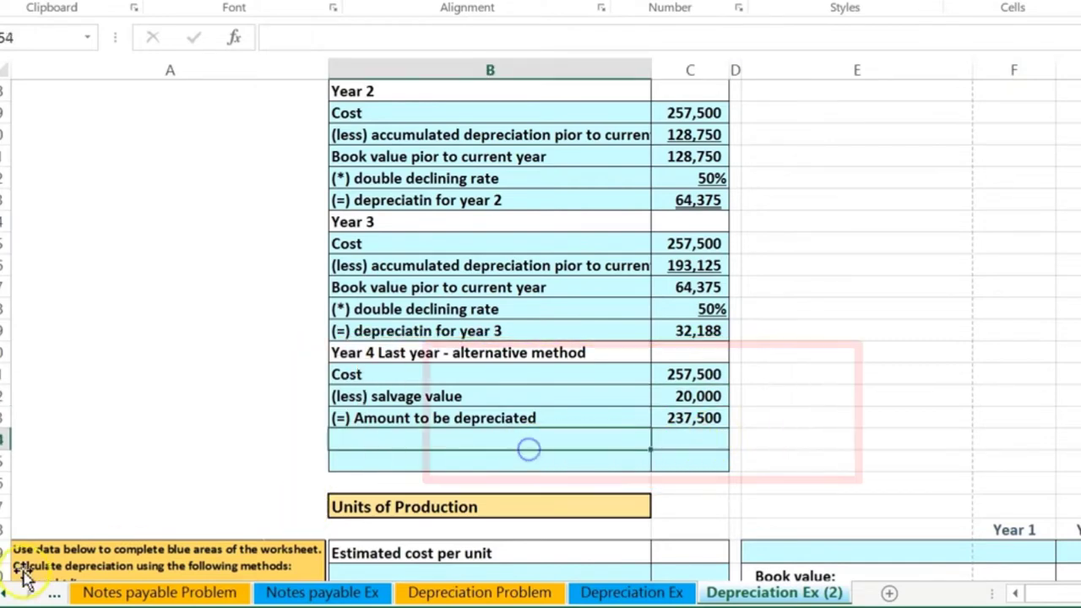
text((less) accumulated depreciation pior to current year)
key(Return)
Step: Calculate the accumulated depreciation in C54 by adding the depreciation of years 1 to 3 with =C37+C43+C49
click(683, 441)
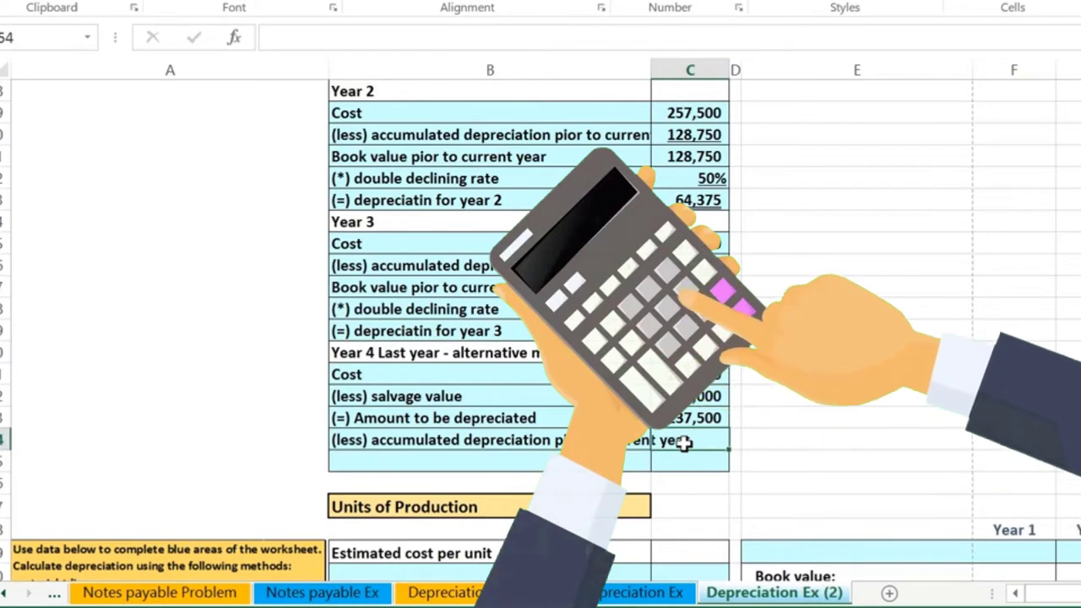
text(=)
scroll(684, 394, up, 2)
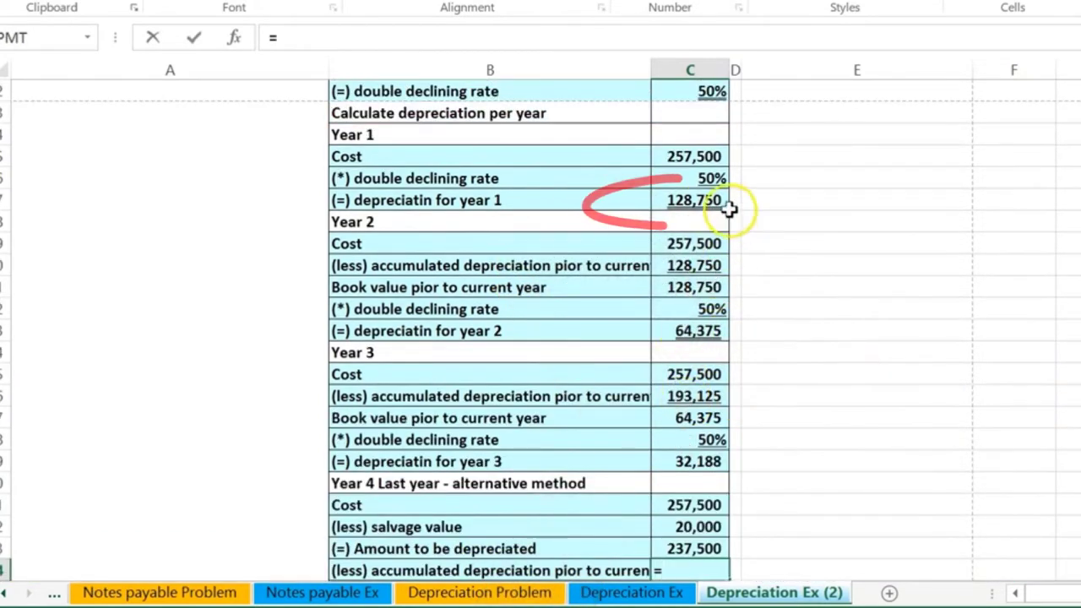
click(700, 200)
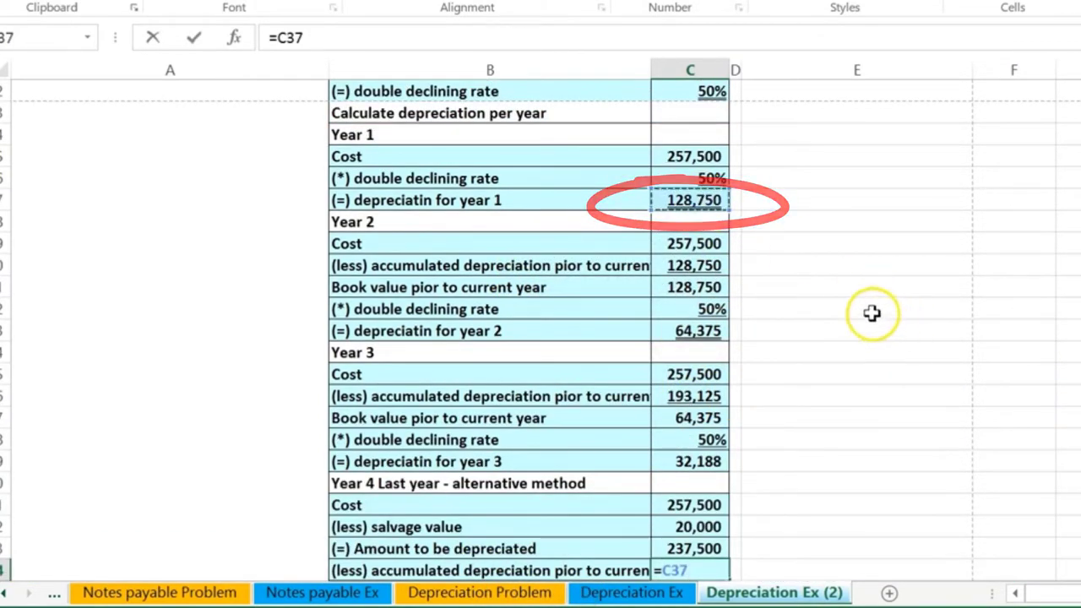
text(+)
click(708, 331)
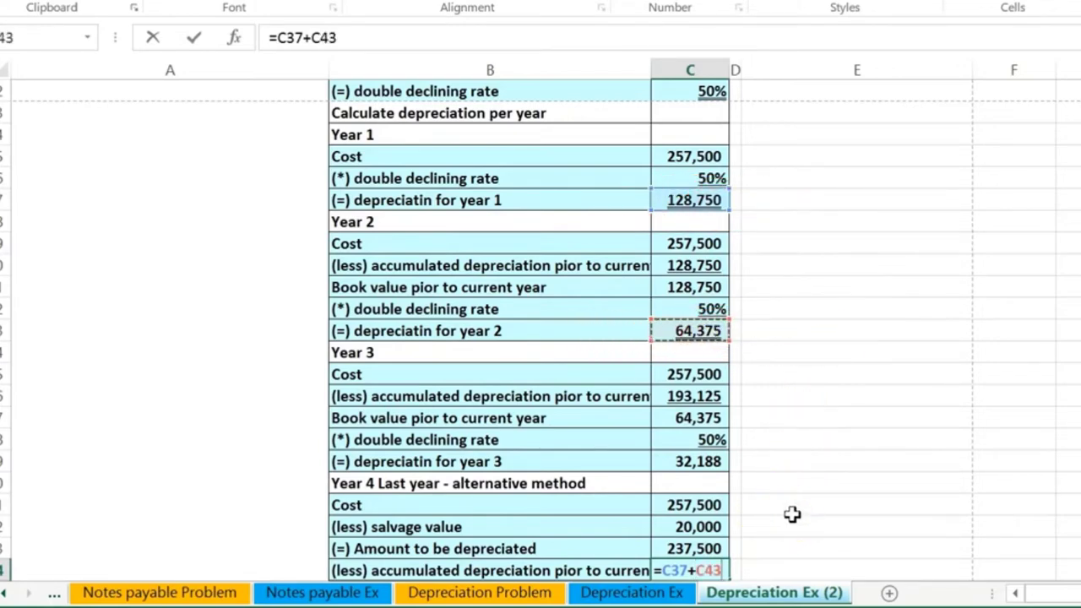
text(+)
click(718, 462)
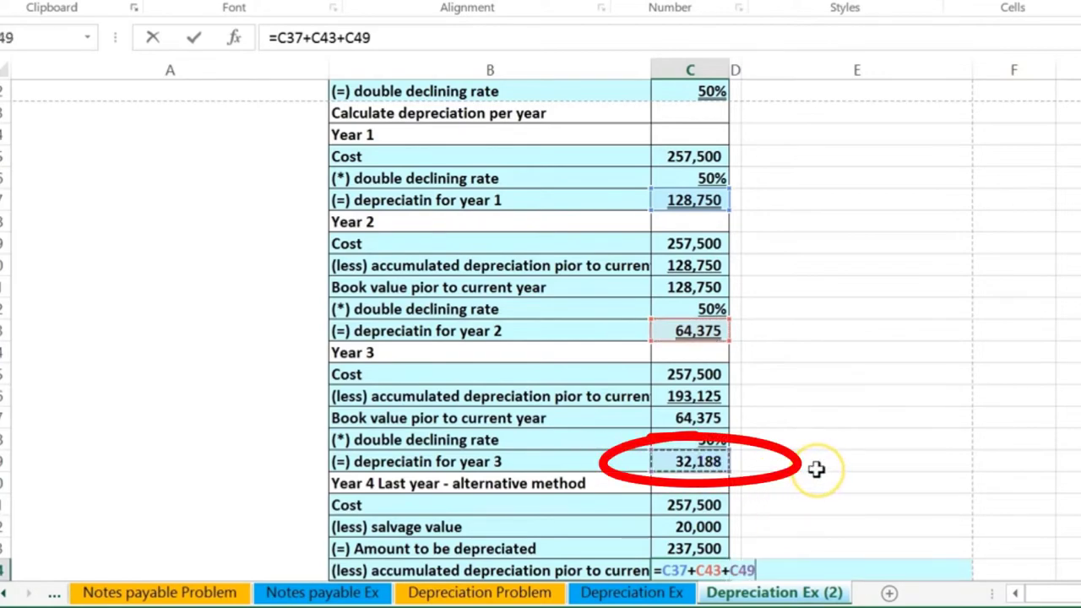
key(Return)
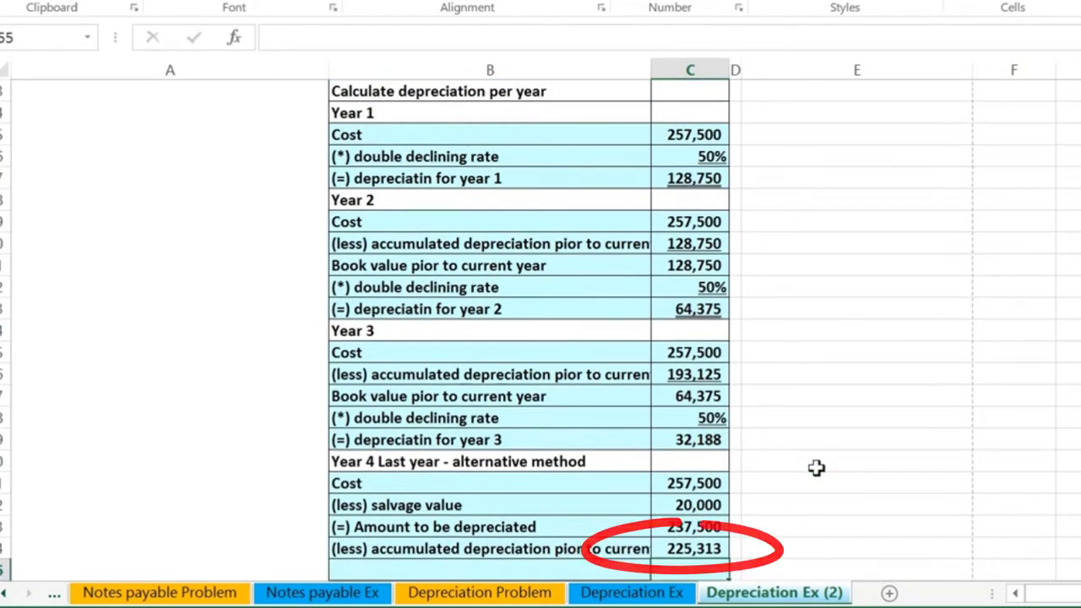
Step: Compare the Year 3 accumulated depreciation in H22 with the accumulated depreciation in C54
scroll(816, 468, up, 5)
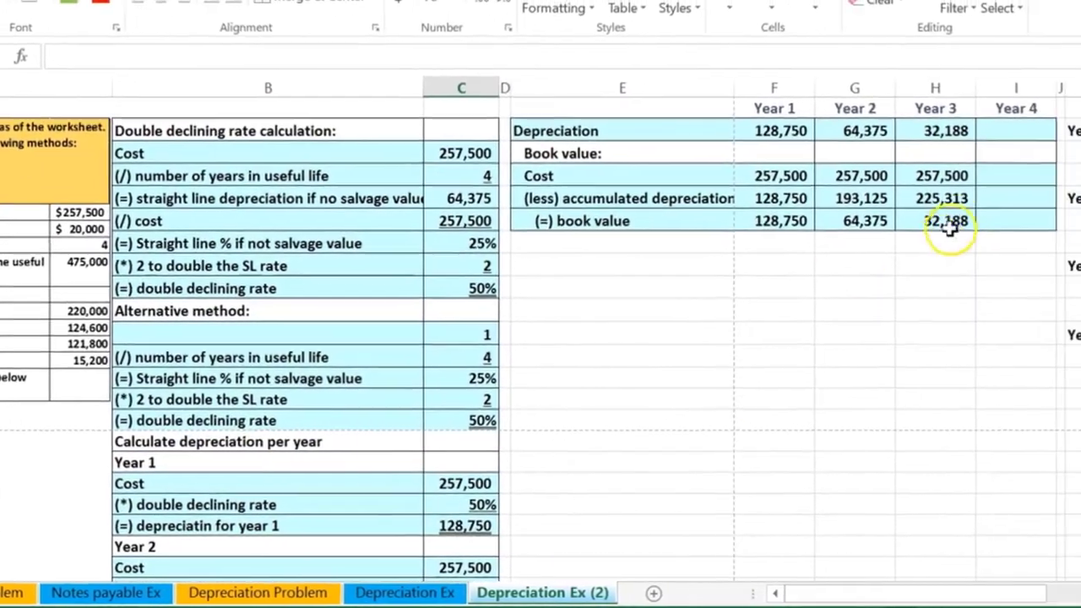
click(872, 204)
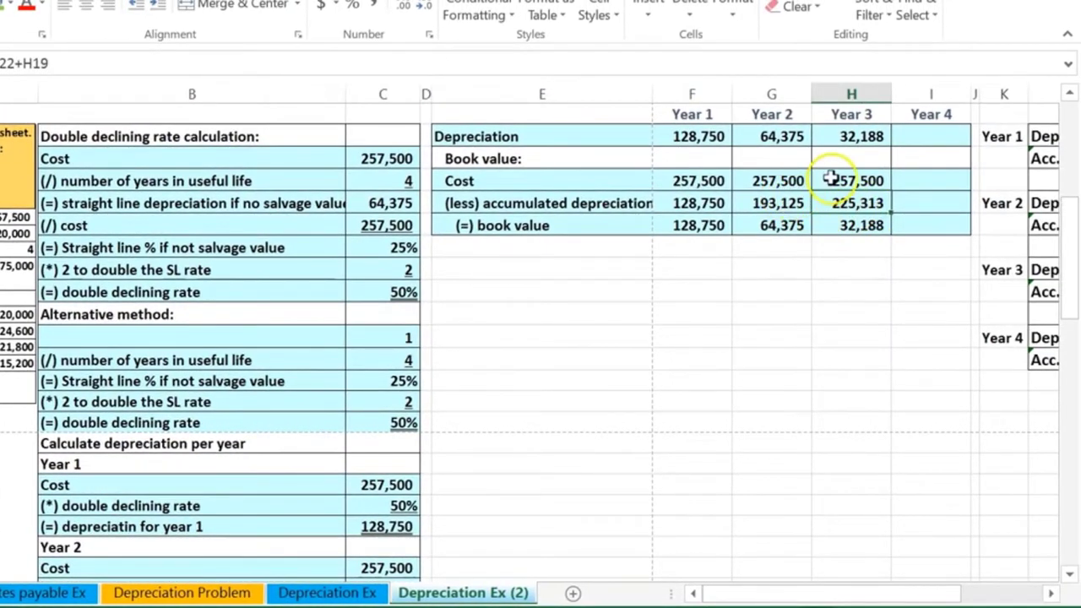
scroll(552, 521, down, 6)
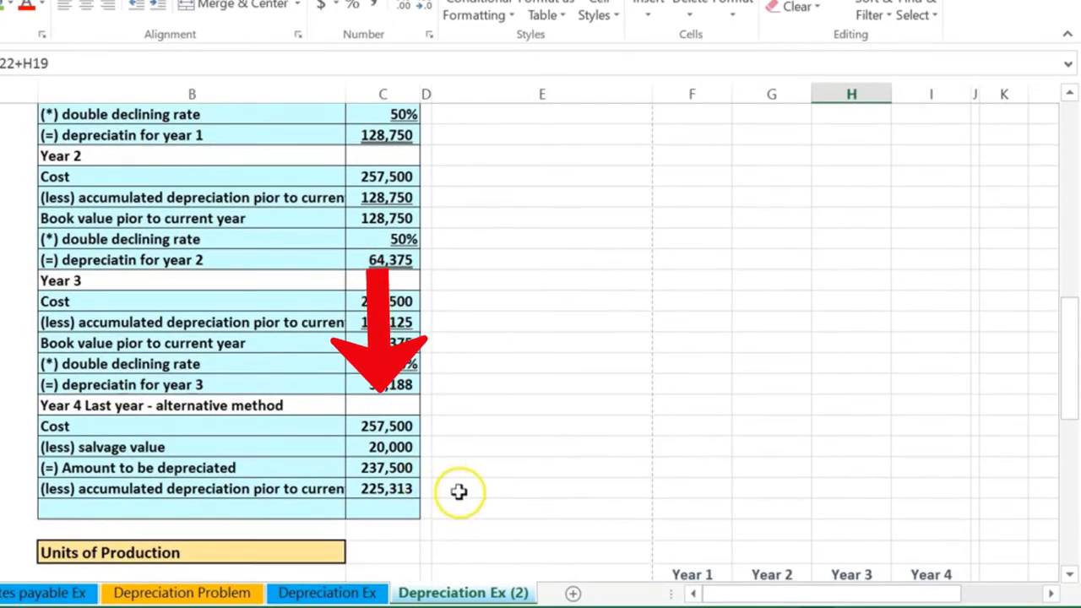
Step: Underline the salvage value amount in C52
click(390, 447)
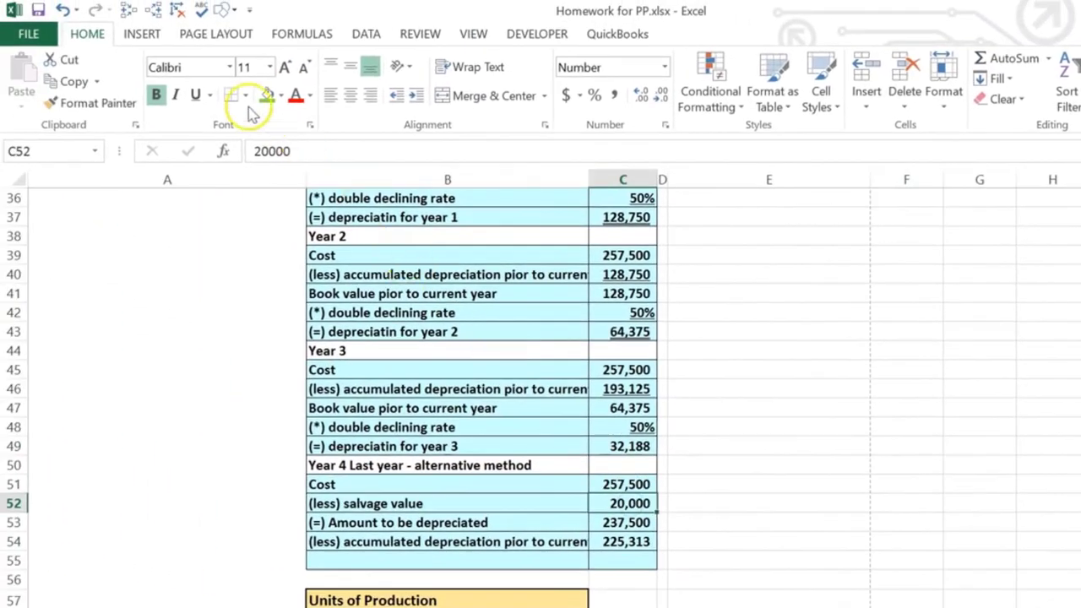
click(638, 542)
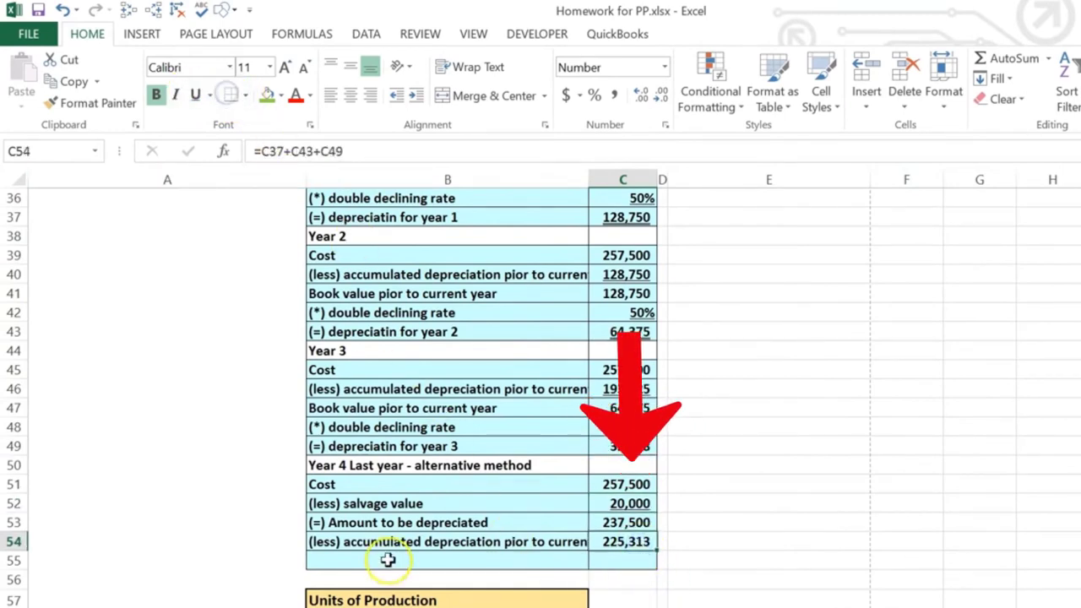
Step: Copy the Year 3 depreciation label from B49 into B55 as values only, and change it to "(=) depreciatin for year 4"
click(355, 560)
click(338, 445)
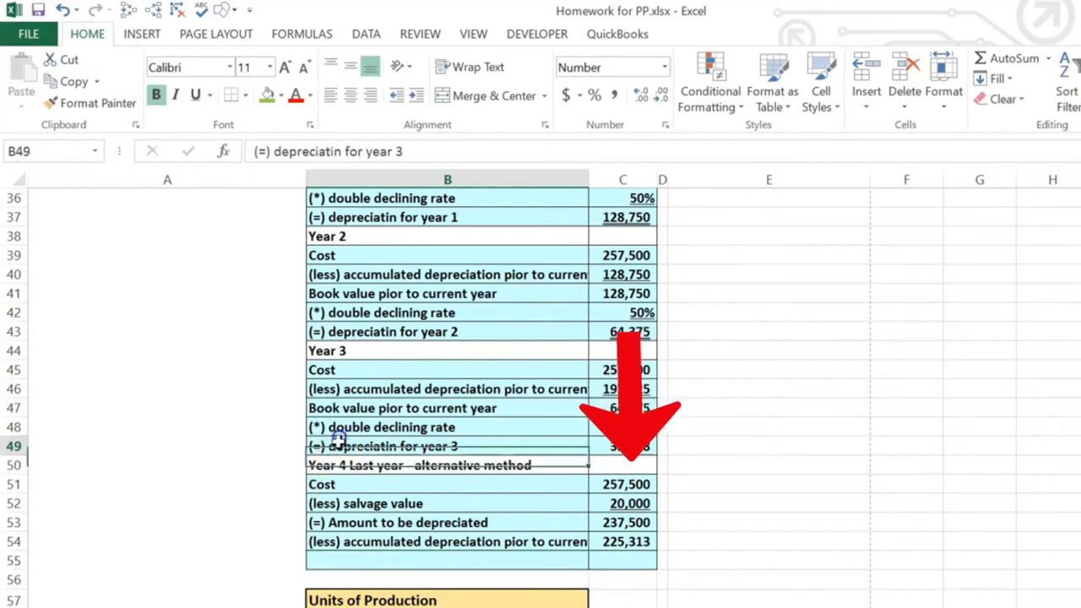
right_click(340, 446)
click(384, 91)
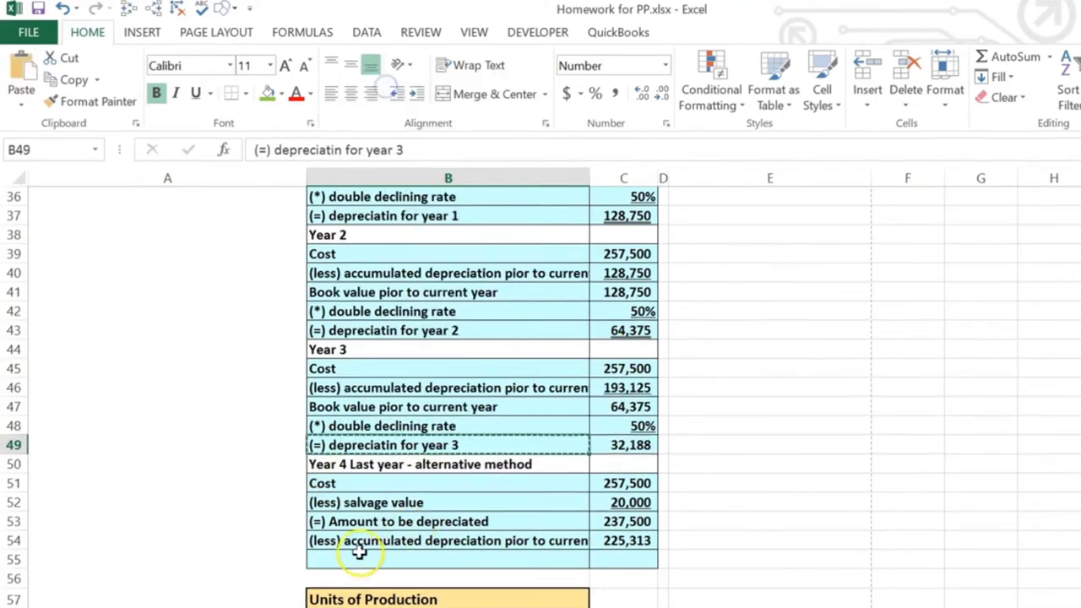
right_click(359, 559)
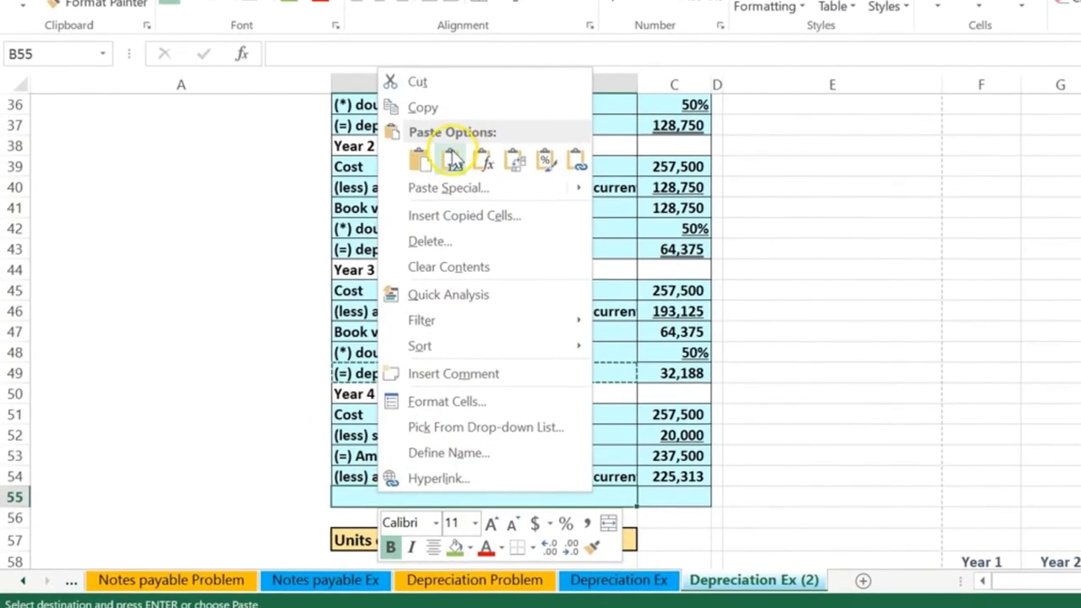
click(452, 157)
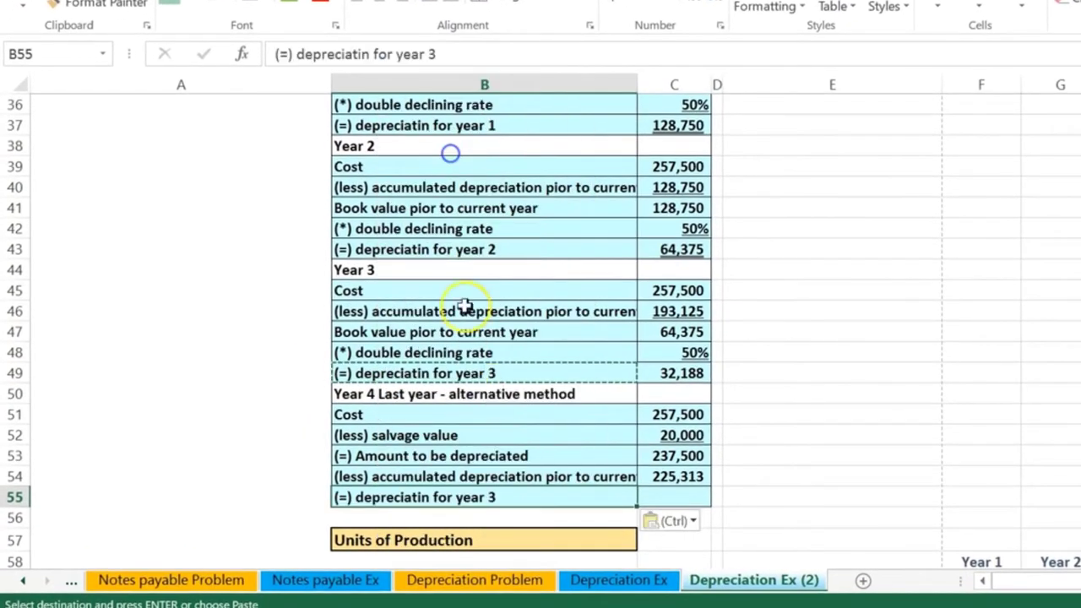
double_click(519, 497)
text(4)
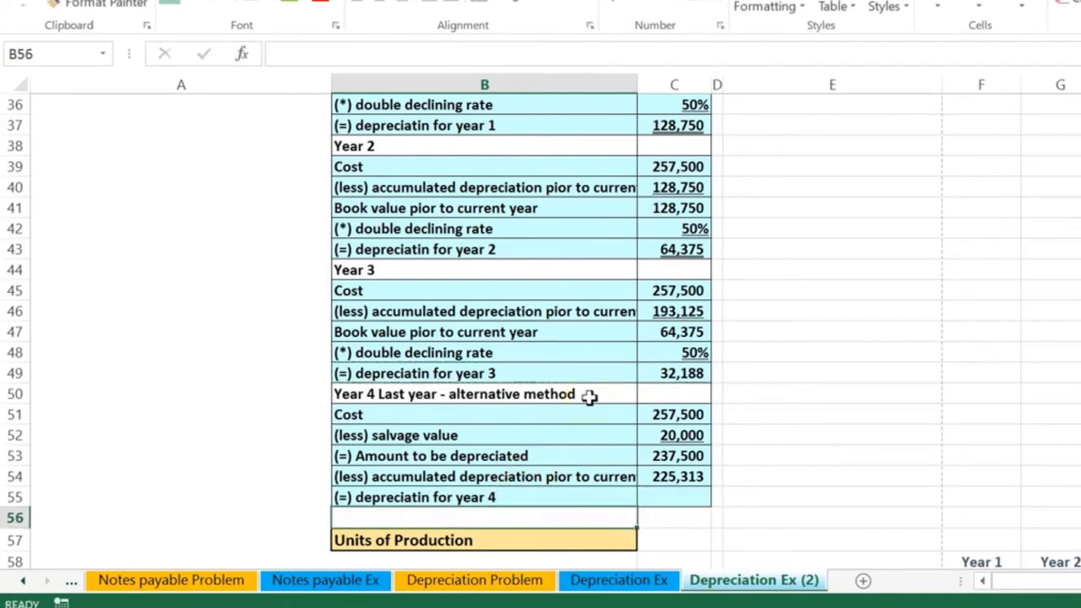
Step: Calculate the Year 4 depreciation in C55 as the amount to be depreciated less accumulated depreciation with =C53-C54
key(Tab)
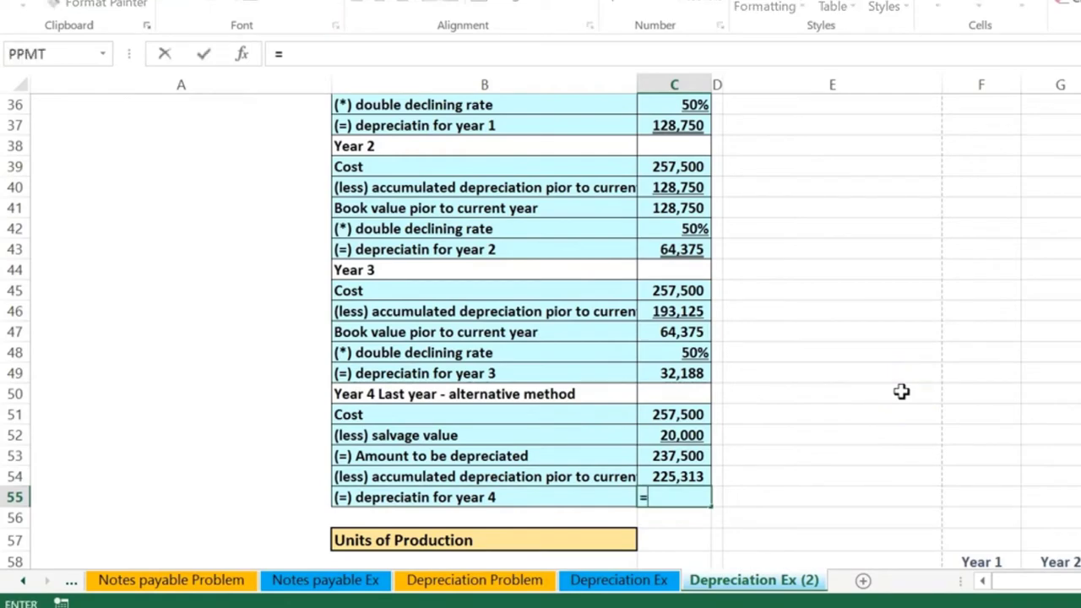
text(=)
click(686, 456)
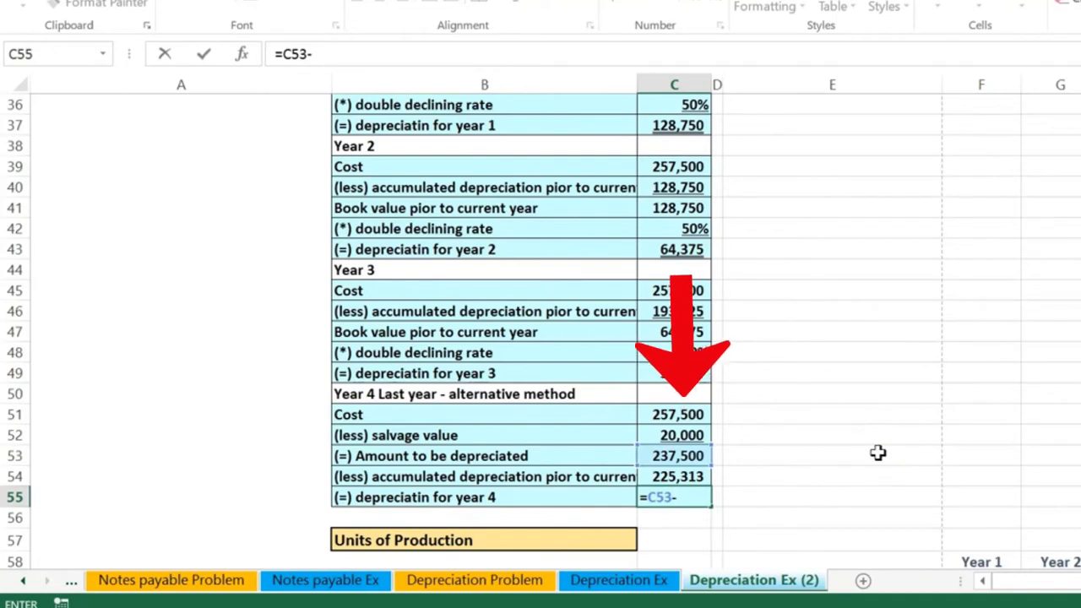
click(696, 477)
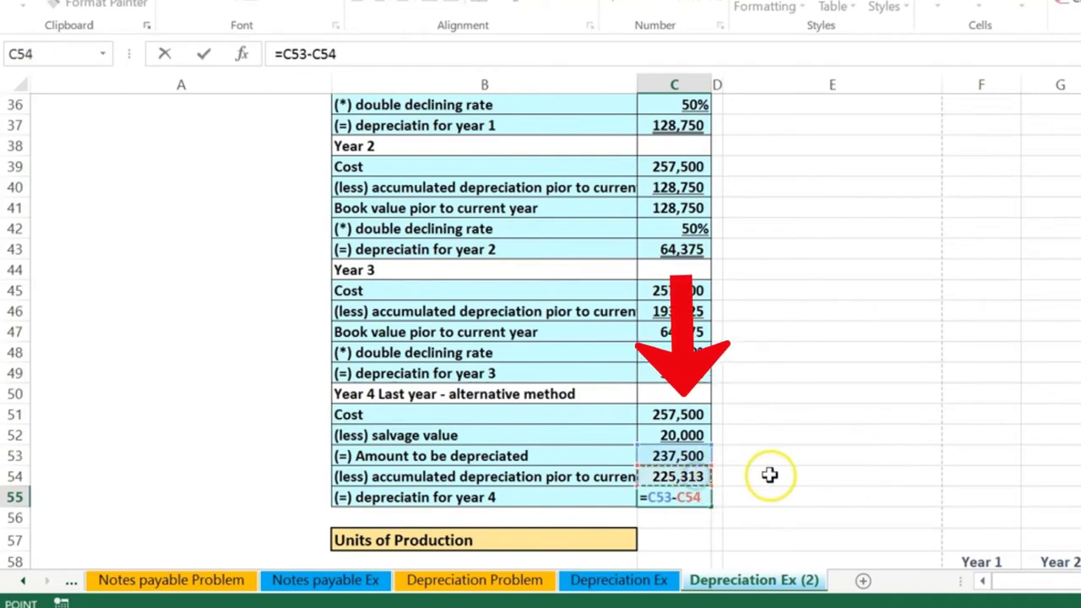
key(Return)
key(Up)
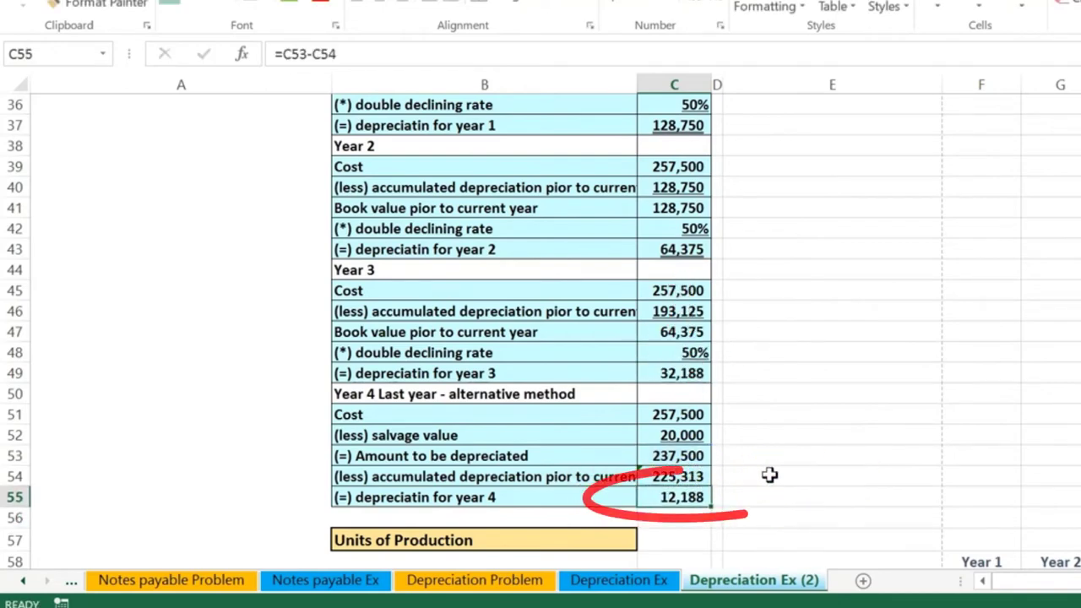
Step: Underline the accumulated depreciation in C54 and apply a double underline to the Year 4 depreciation in C55
click(667, 476)
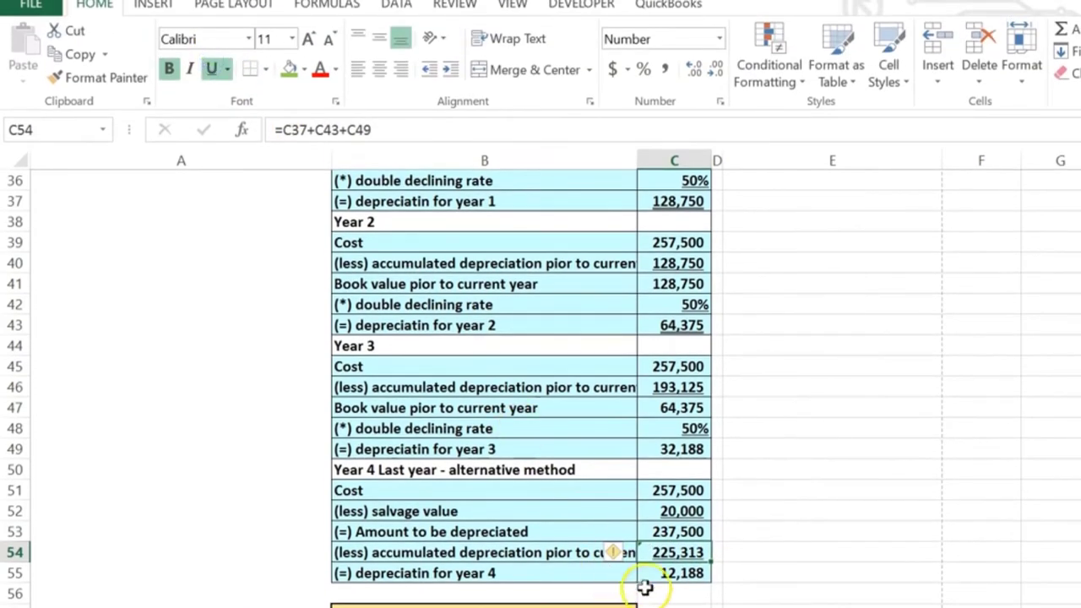
click(659, 572)
click(267, 71)
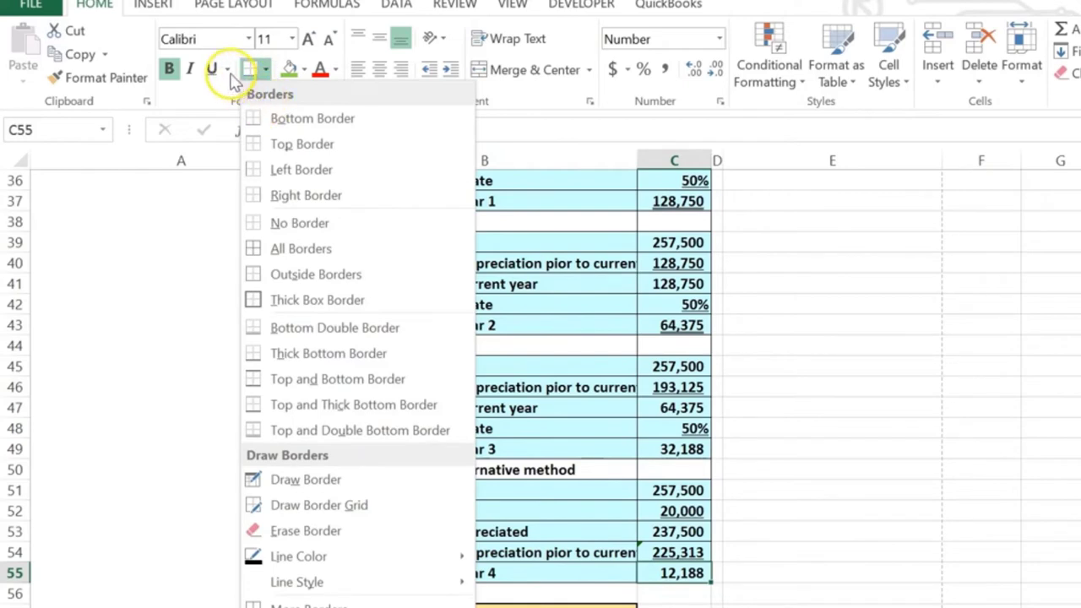
click(228, 69)
click(281, 120)
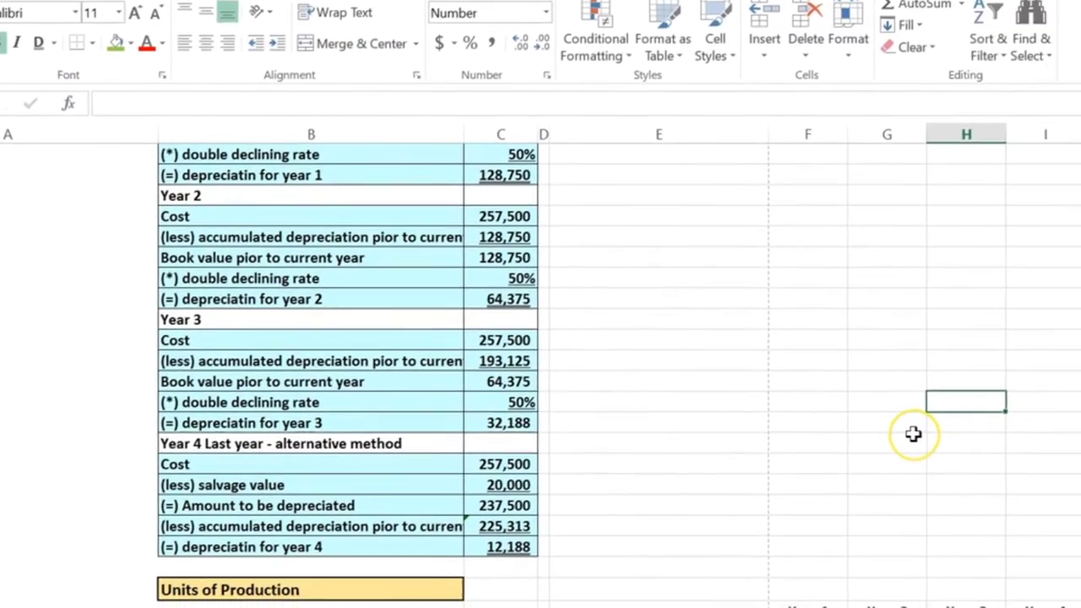
Step: Link the Year 4 depreciation in I19 of the double declining summary table to the calculated amount in C55
scroll(1079, 462, up, 3)
scroll(800, 414, up, 5)
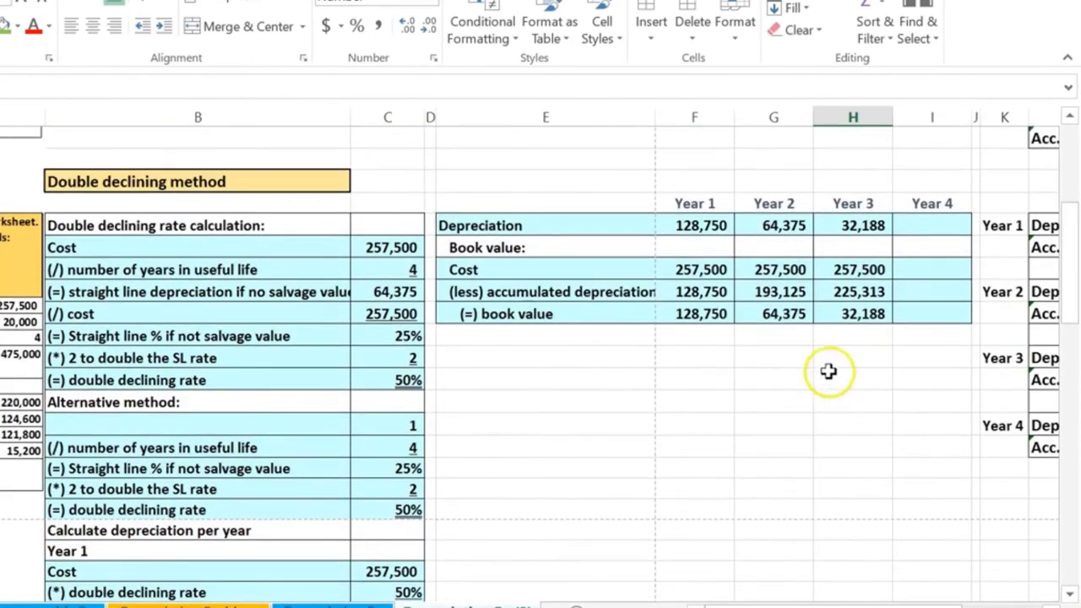
click(934, 223)
text(=)
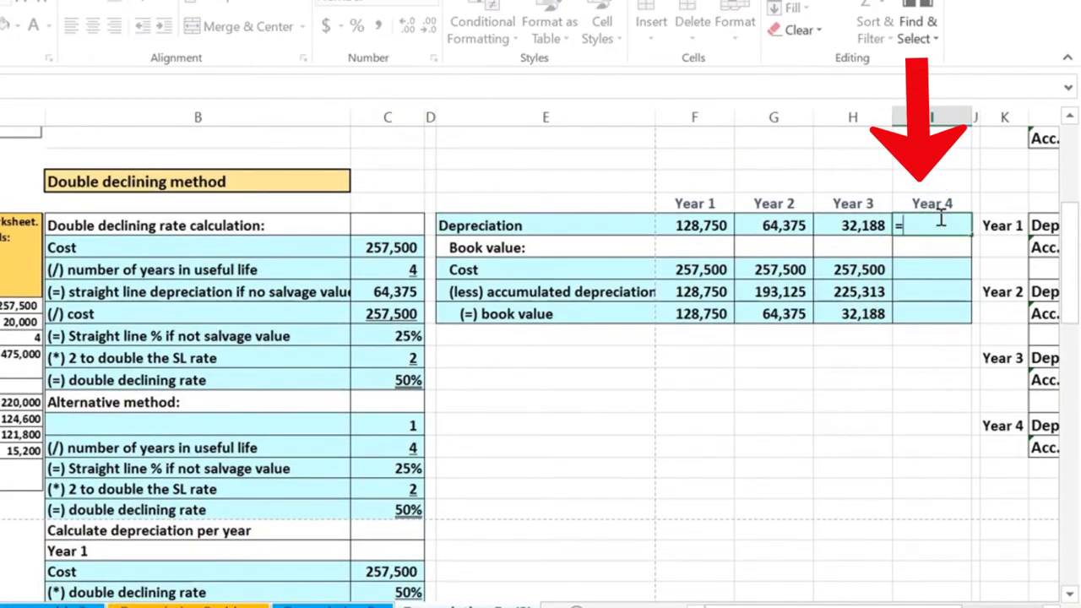
scroll(442, 492, down, 5)
scroll(442, 499, down, 2)
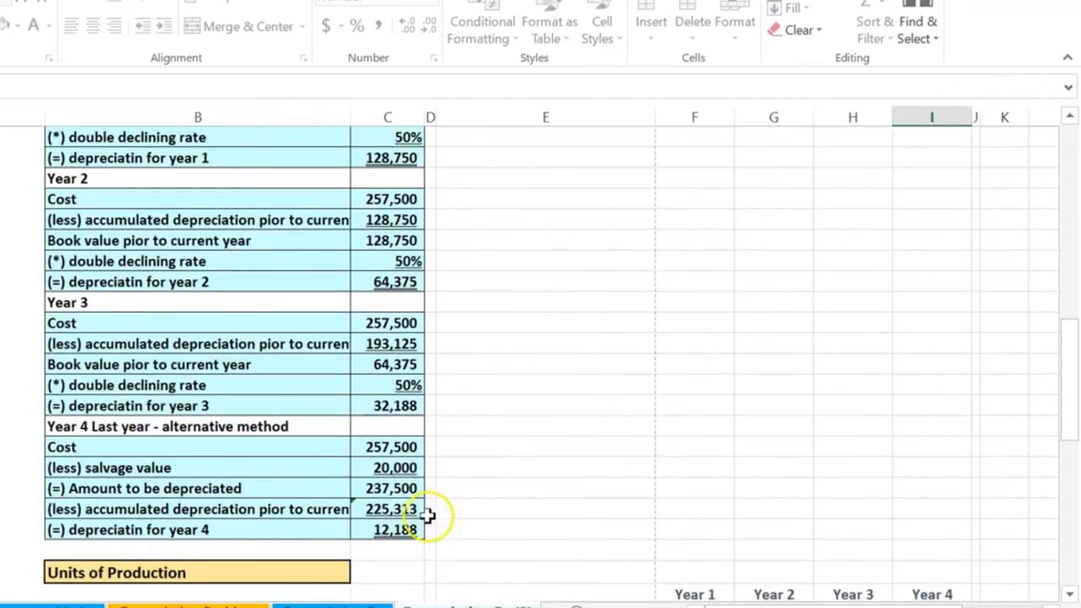
key(Return)
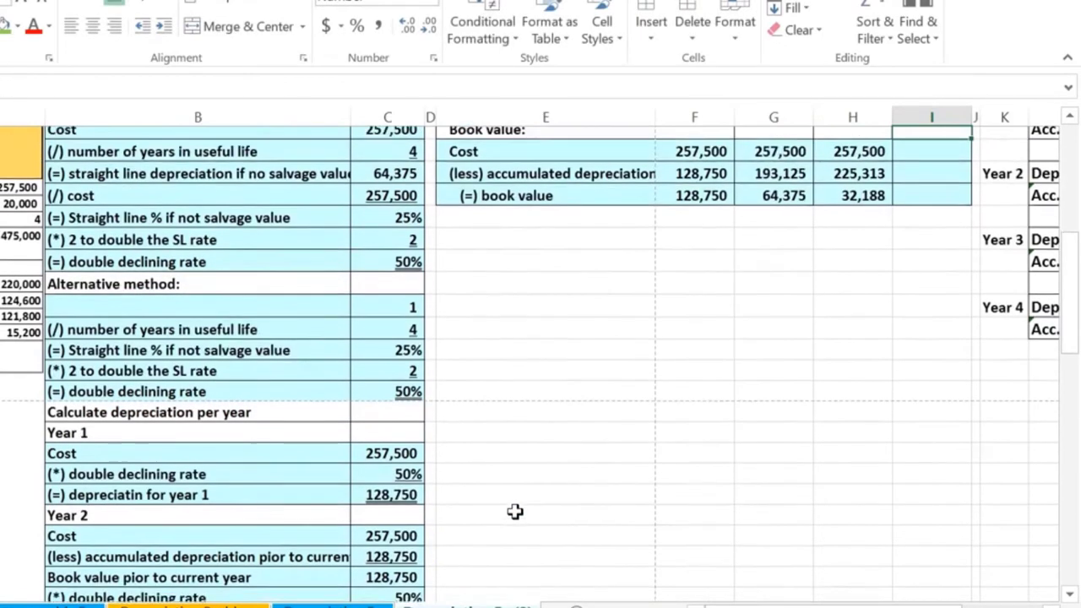
Step: Fill the Year 4 cost in I21 with a reference to the Year 3 cost in H21
scroll(513, 511, up, 3)
click(910, 299)
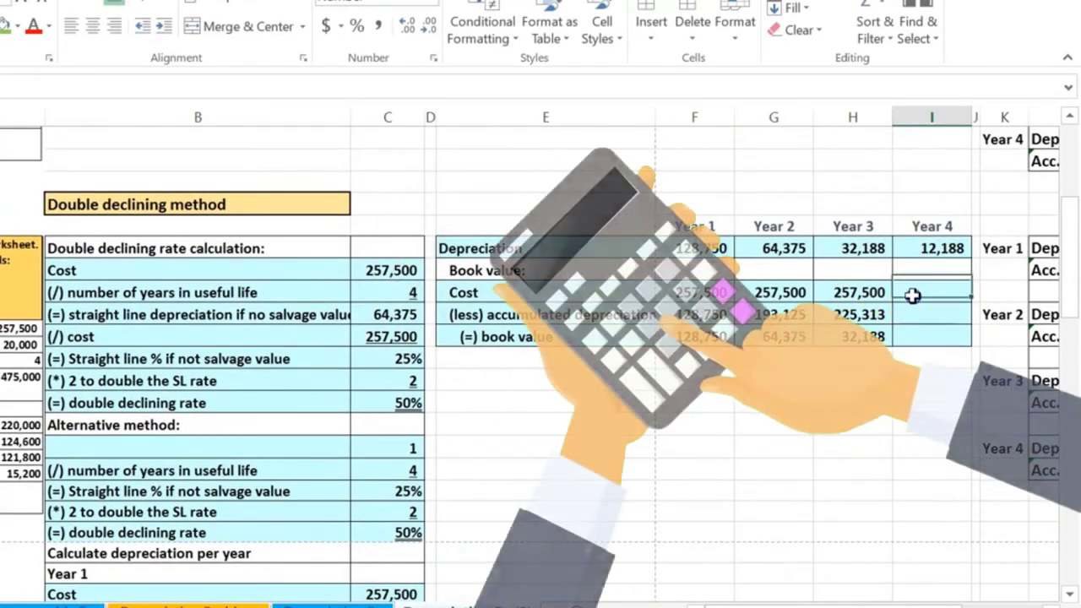
text(=)
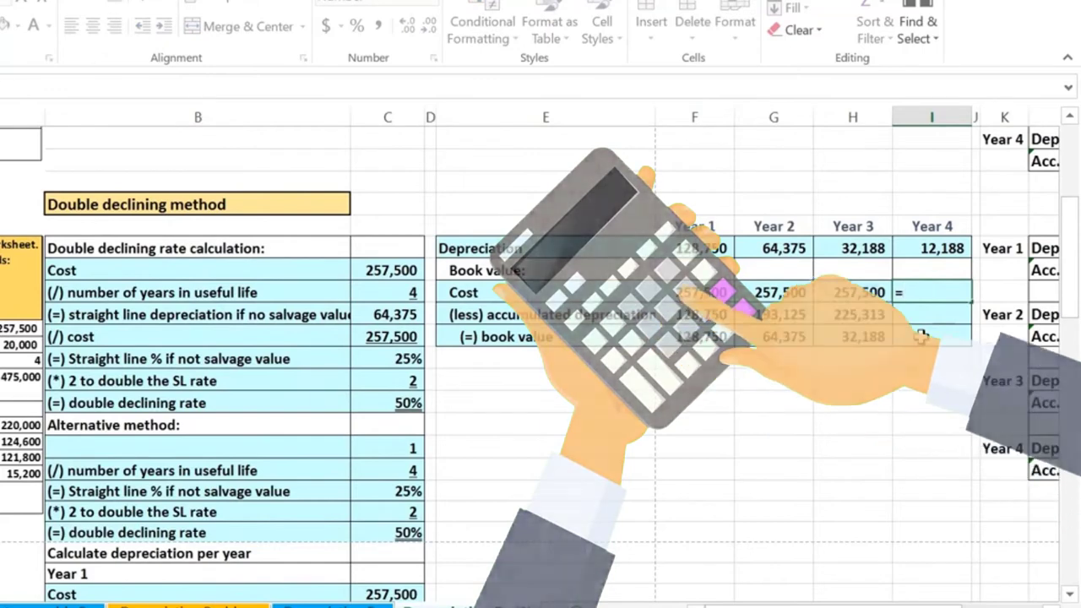
key(Left)
key(Return)
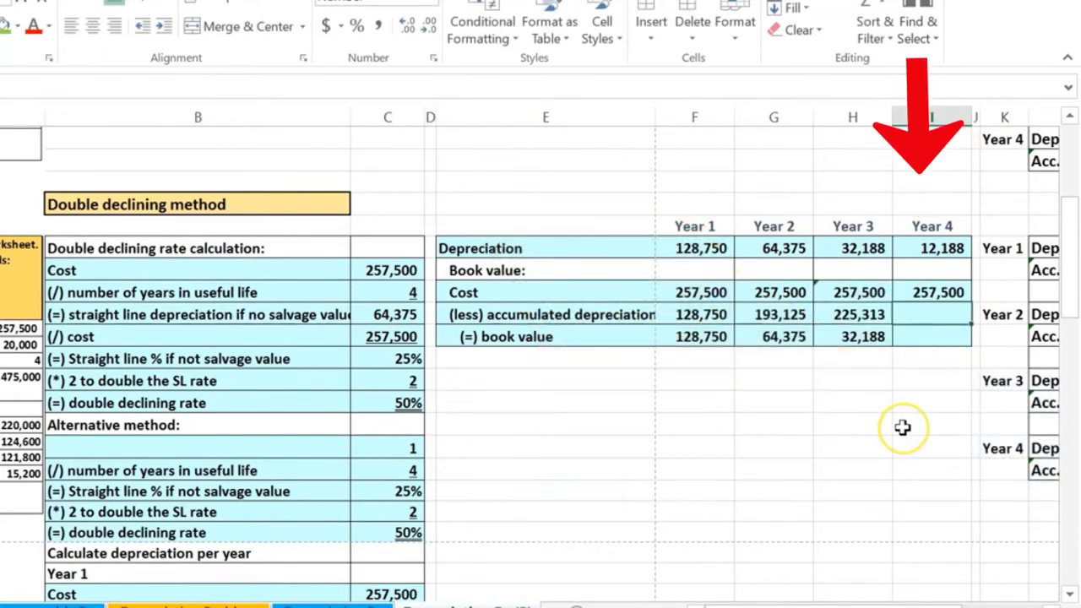
Step: Calculate Year 4 accumulated depreciation in I22 with =H22+I19 and check it against the sum of the depreciation in F19:I19
text(=)
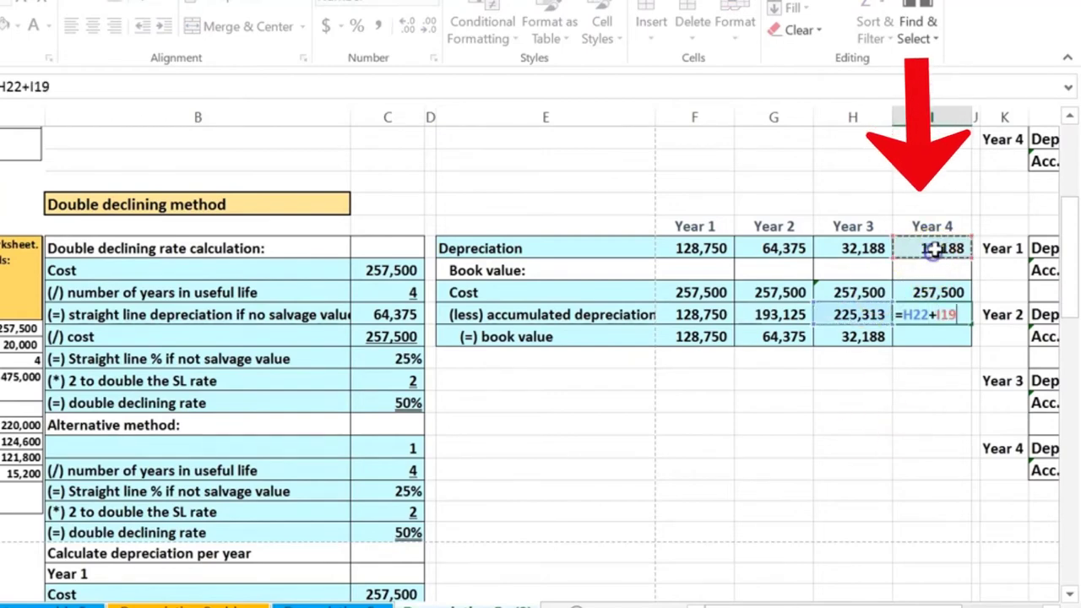
key(Return)
drag(730, 250, 918, 255)
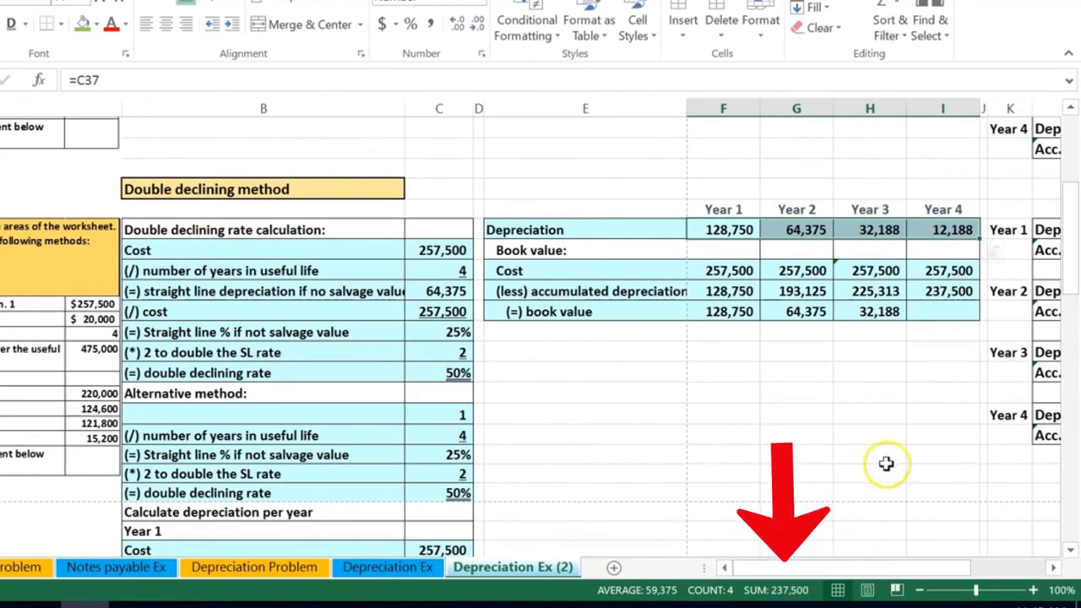
Step: Calculate the Year 4 book value in I23 with =I21-I22
click(952, 312)
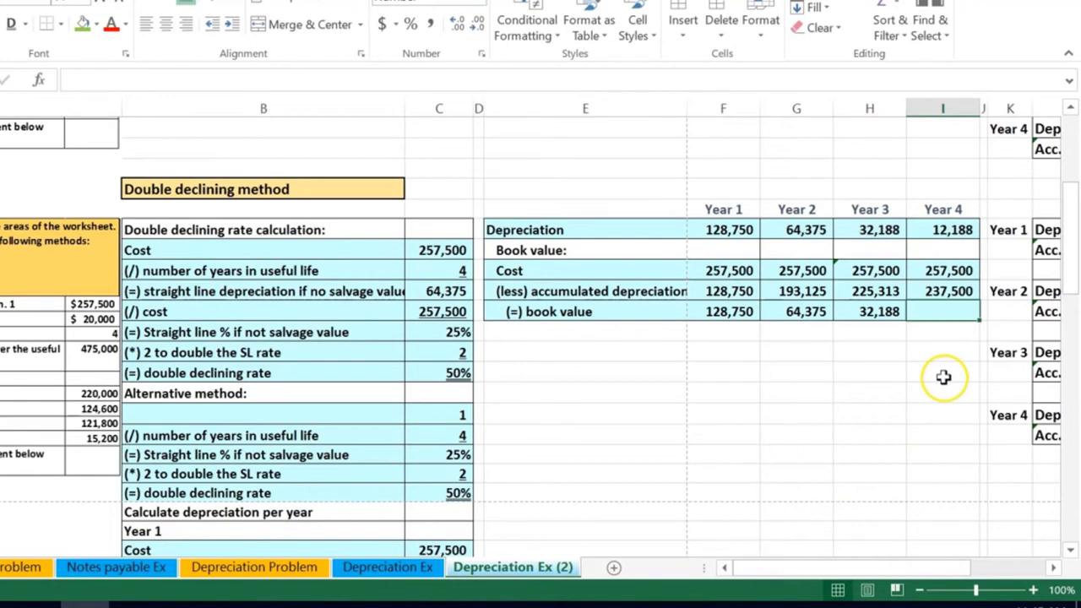
text(=)
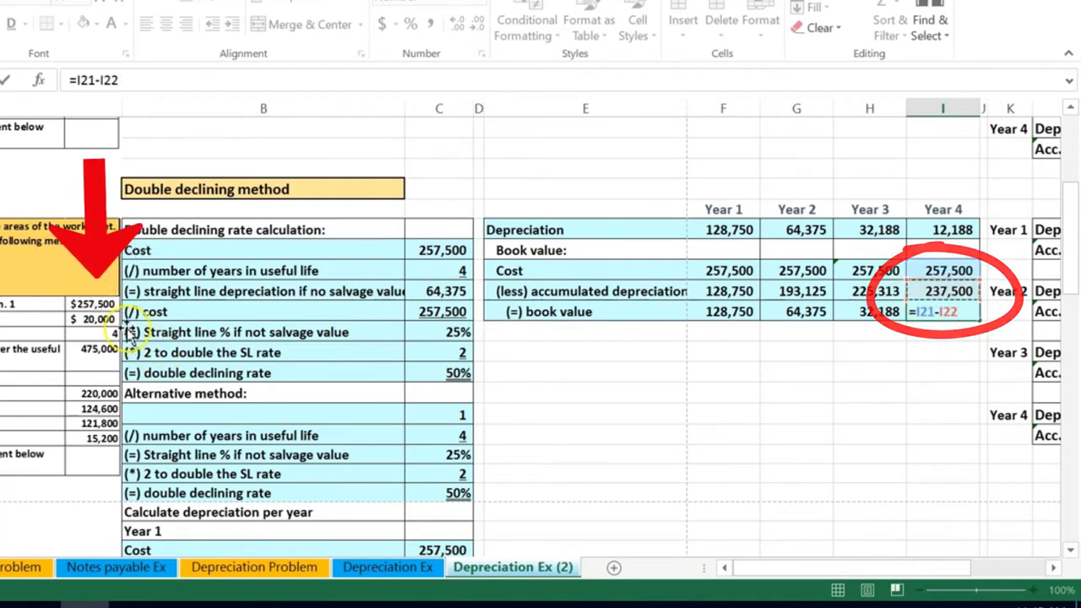
key(Return)
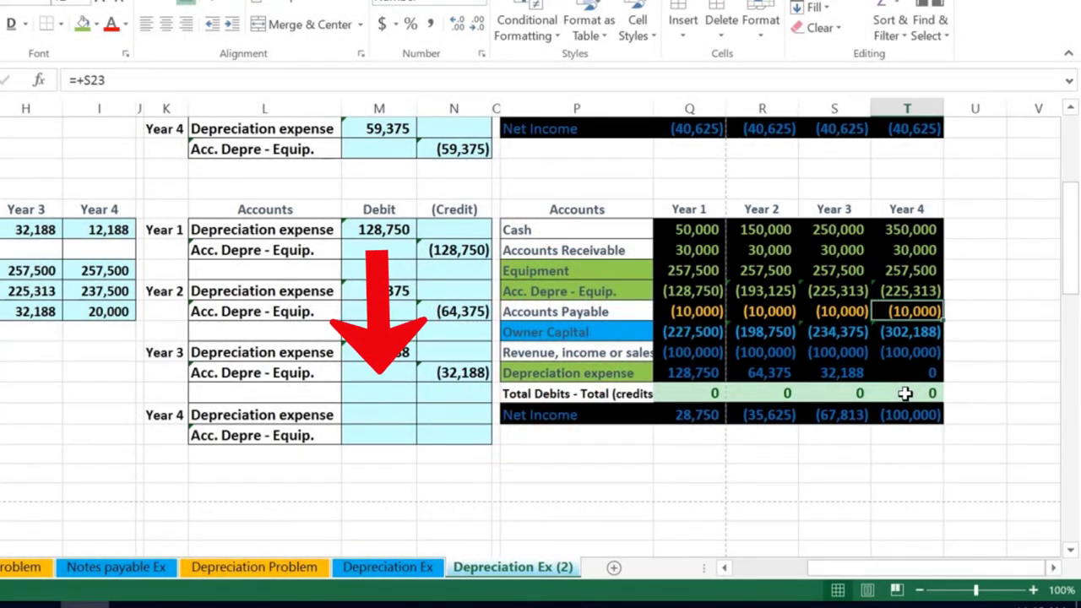
Step: Debit the Year 4 depreciation expense in M28 of the double declining journal entries with =I19
scroll(362, 478, up, 1)
click(364, 478)
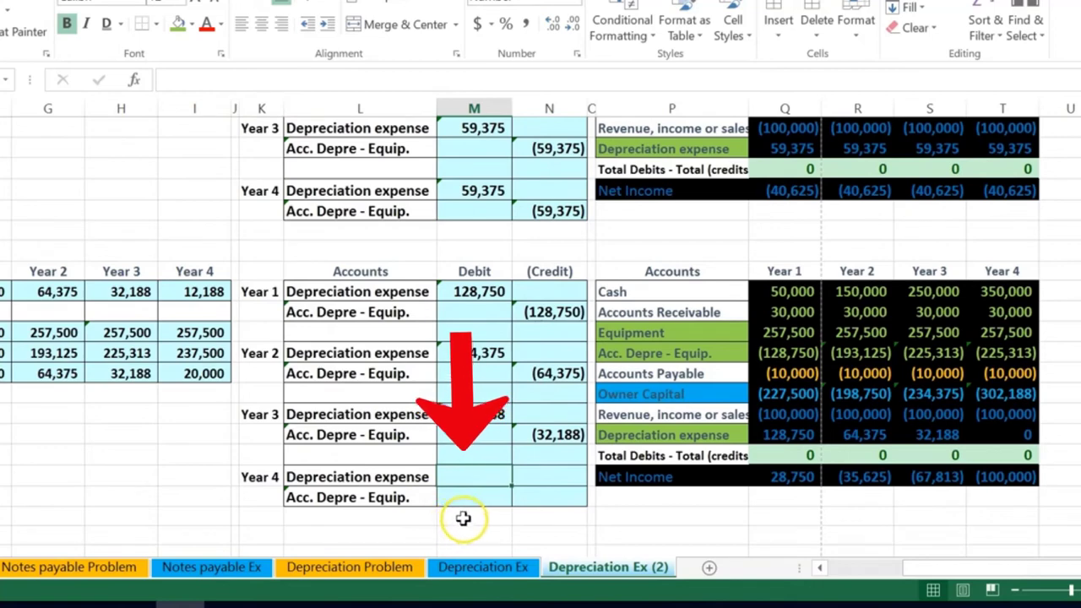
text(=)
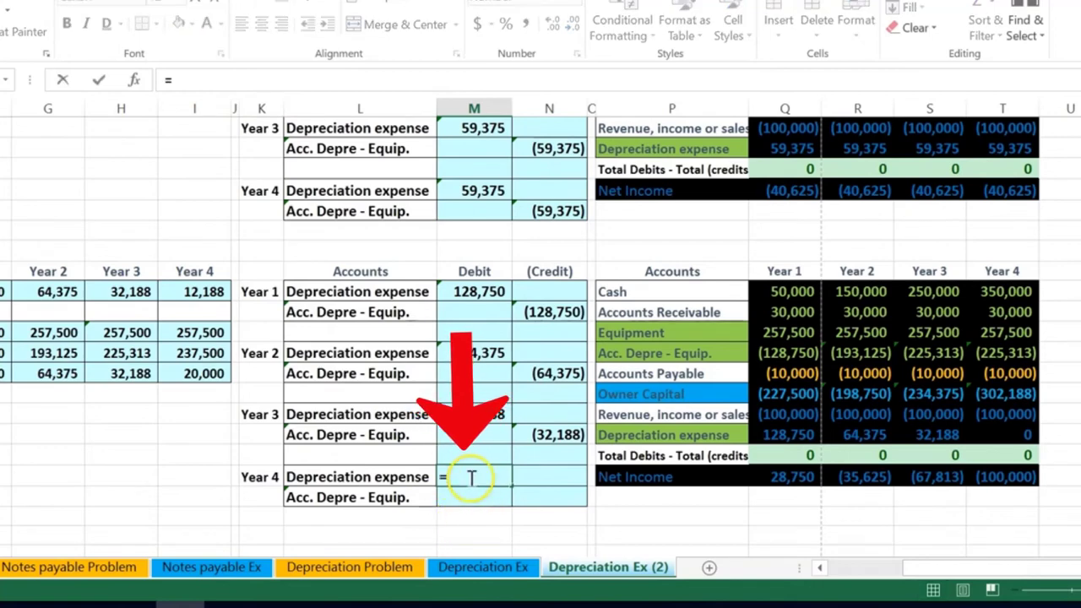
click(211, 292)
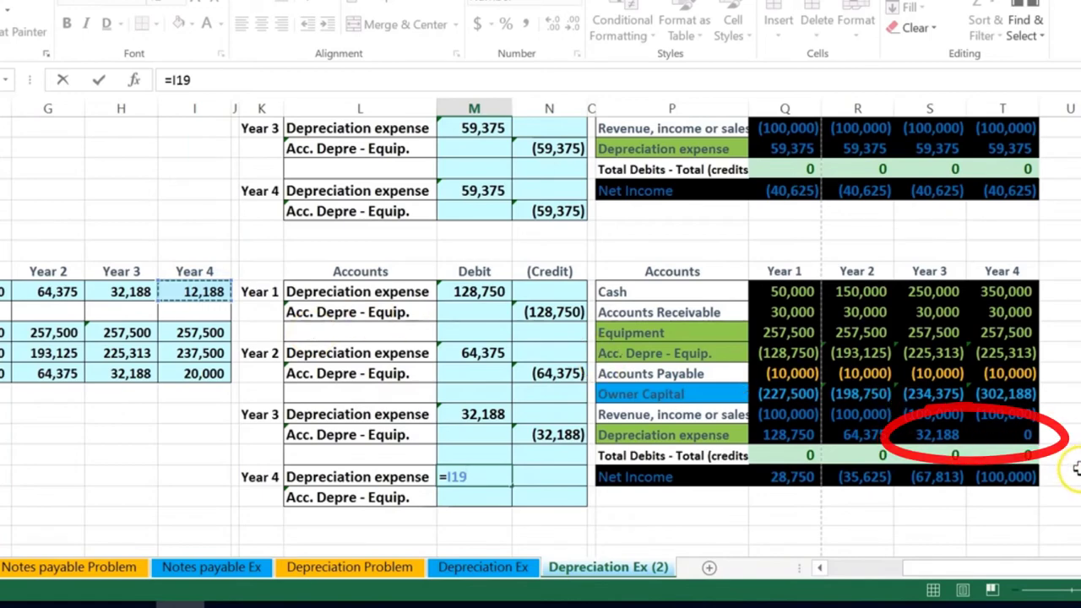
key(Return)
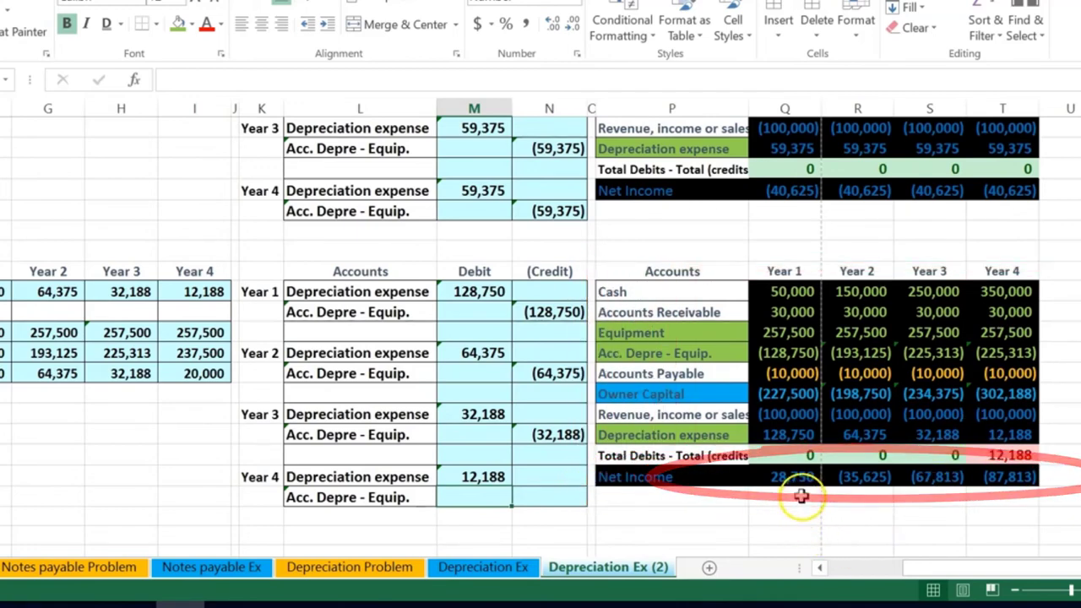
Step: Review the yearly revenue and net income under double declining, and compare them with the net income row of the table above
drag(769, 413, 977, 413)
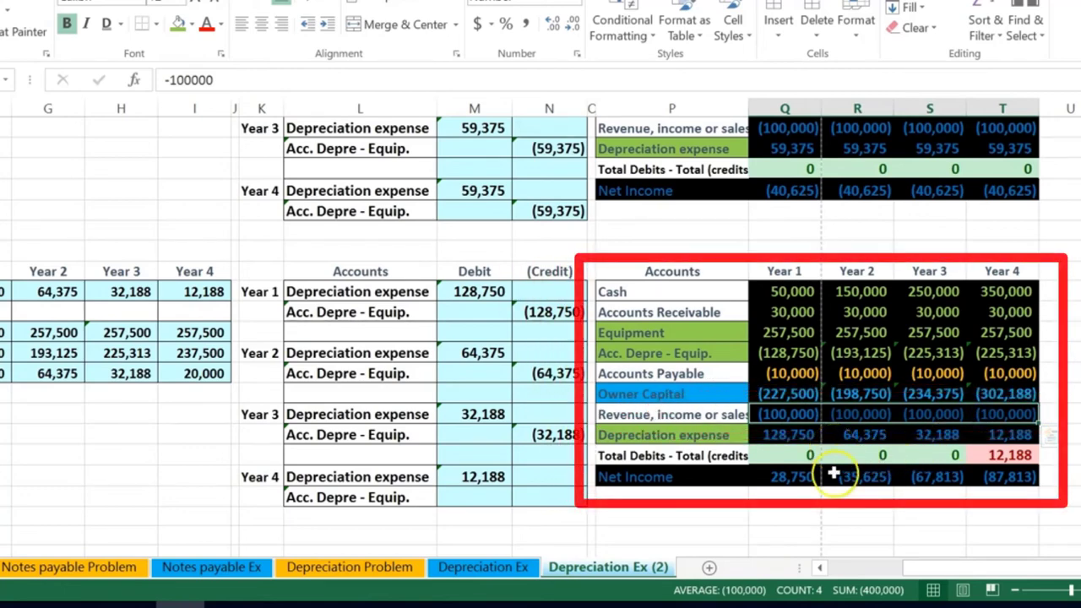
drag(833, 475, 818, 511)
click(803, 499)
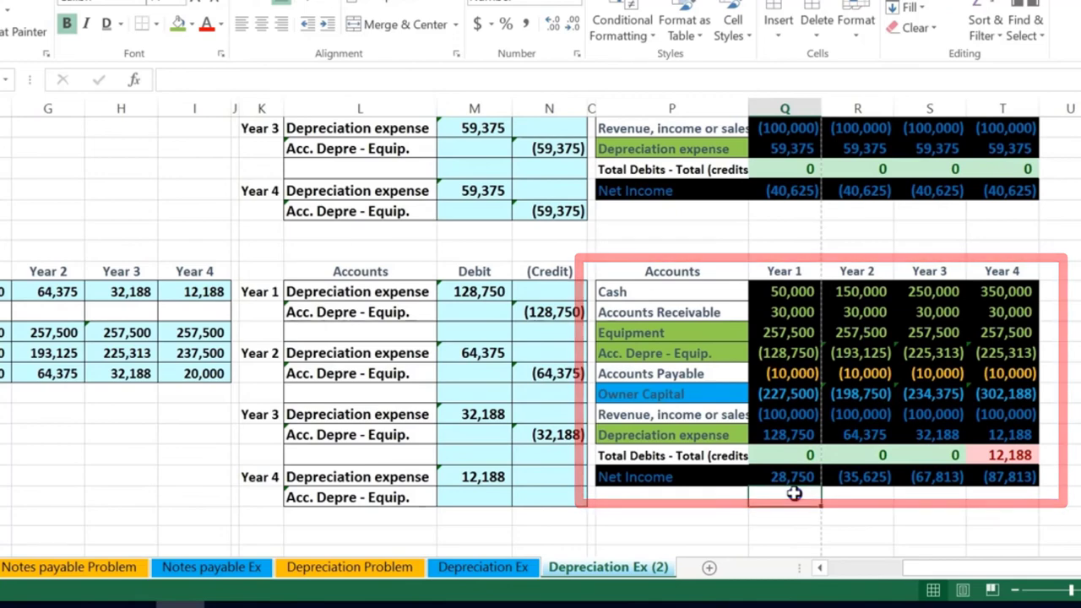
mouse_move(794, 494)
mouse_down()
mouse_move(994, 483)
mouse_move(978, 490)
mouse_move(985, 501)
mouse_up()
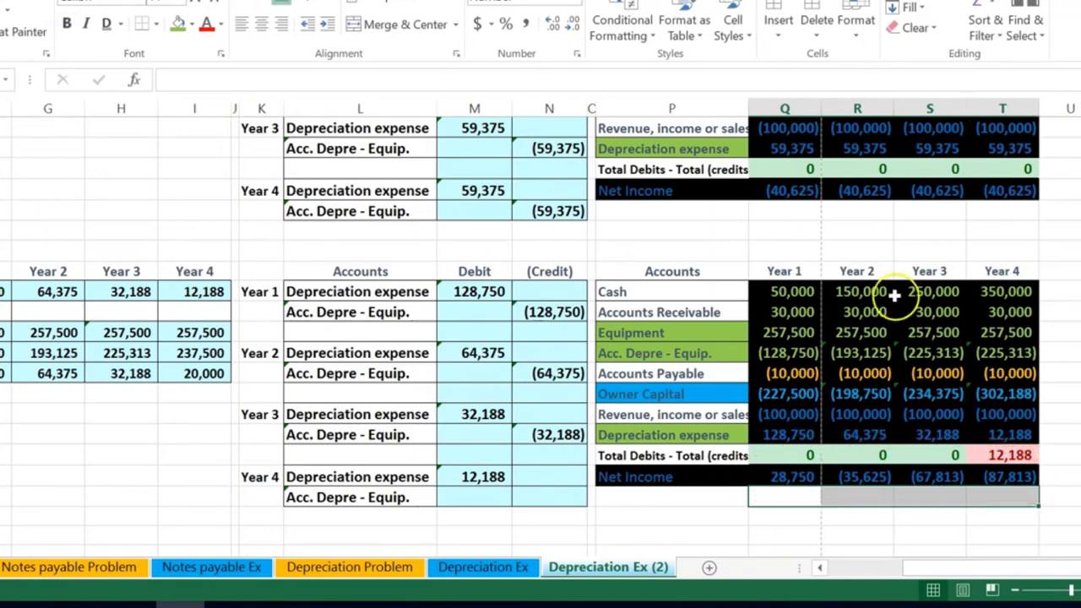
click(784, 211)
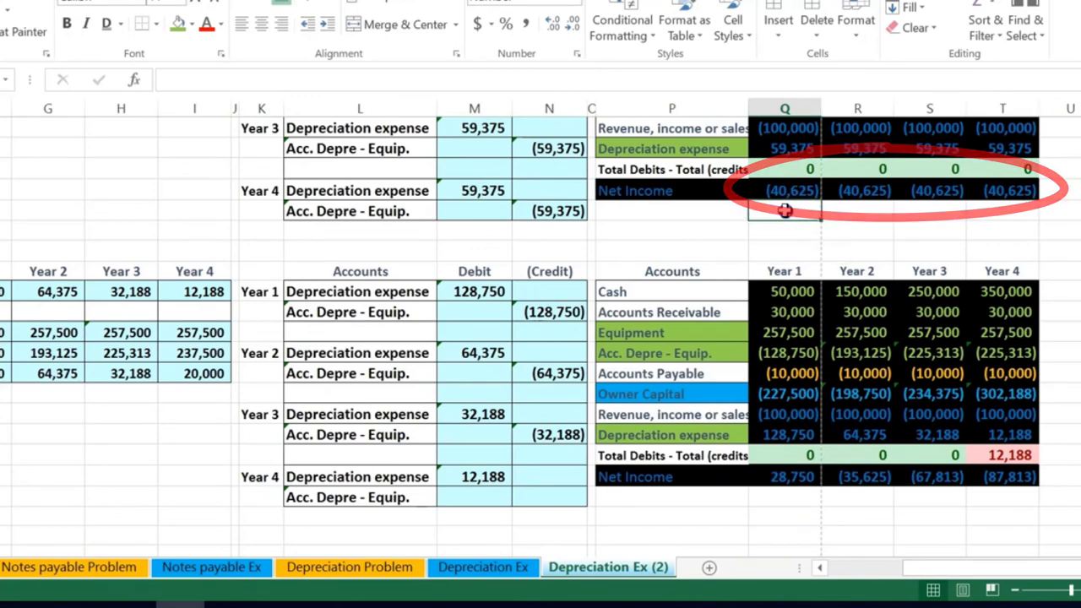
drag(784, 211, 1001, 207)
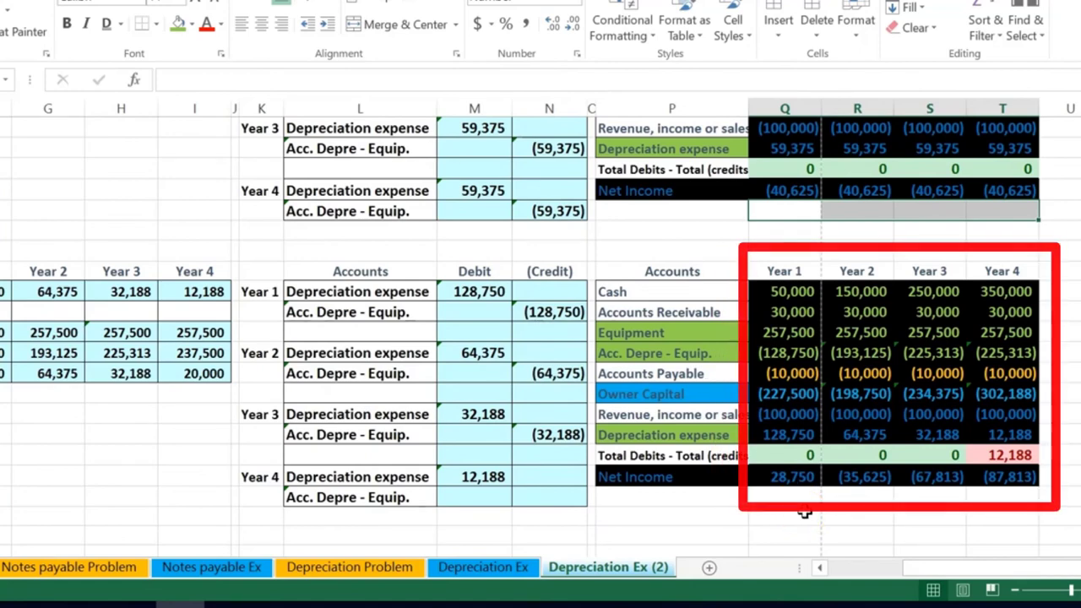
Step: Credit the Year 4 accumulated depreciation in N29 with -M28, and check the equipment's net amount across T21:T22
click(565, 499)
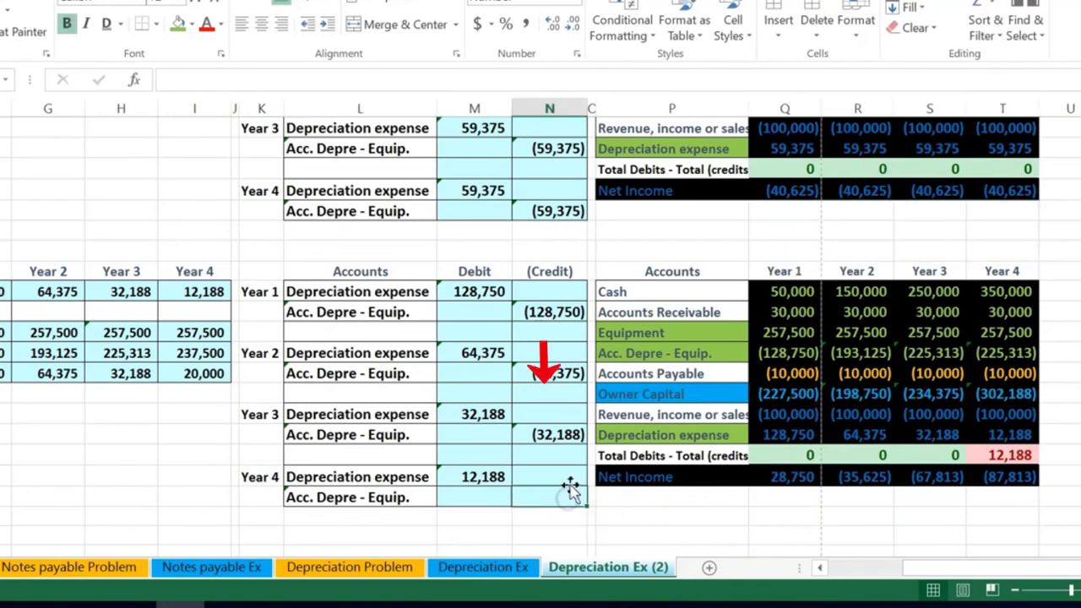
text(-)
key(Left)
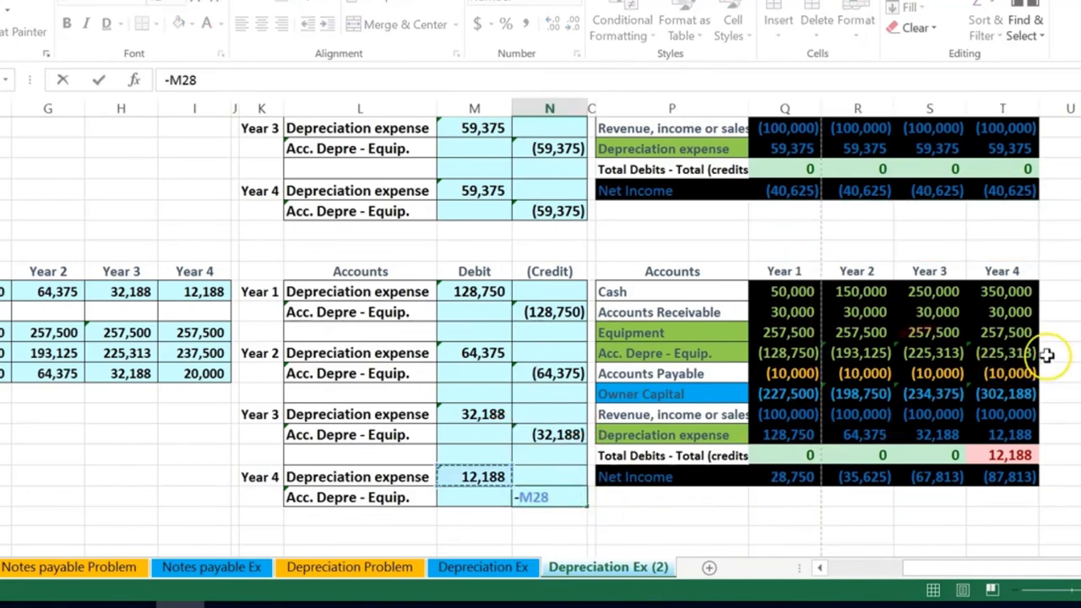
key(Return)
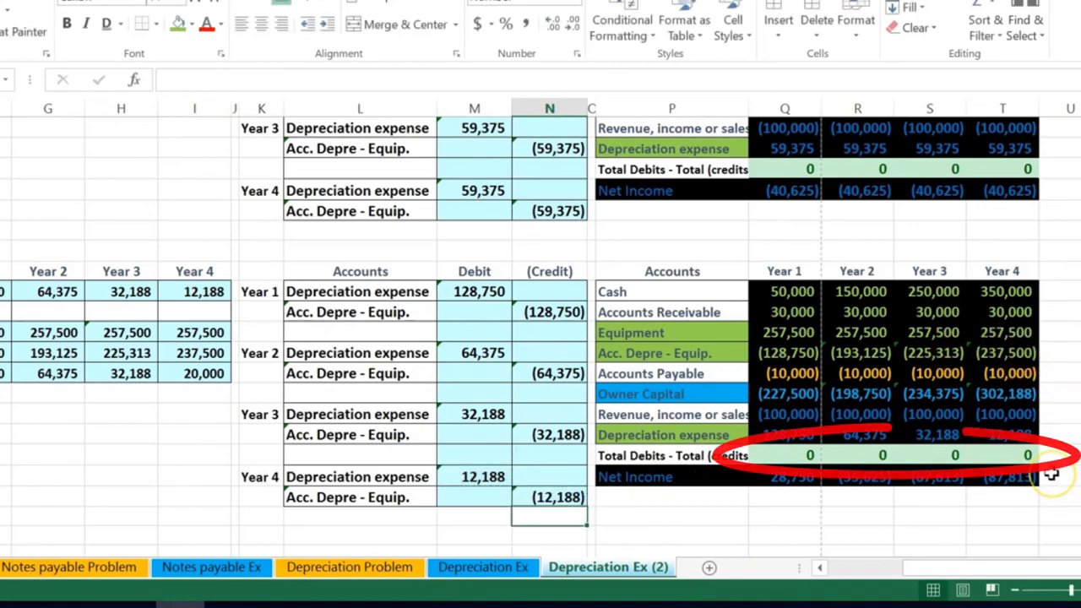
click(1024, 333)
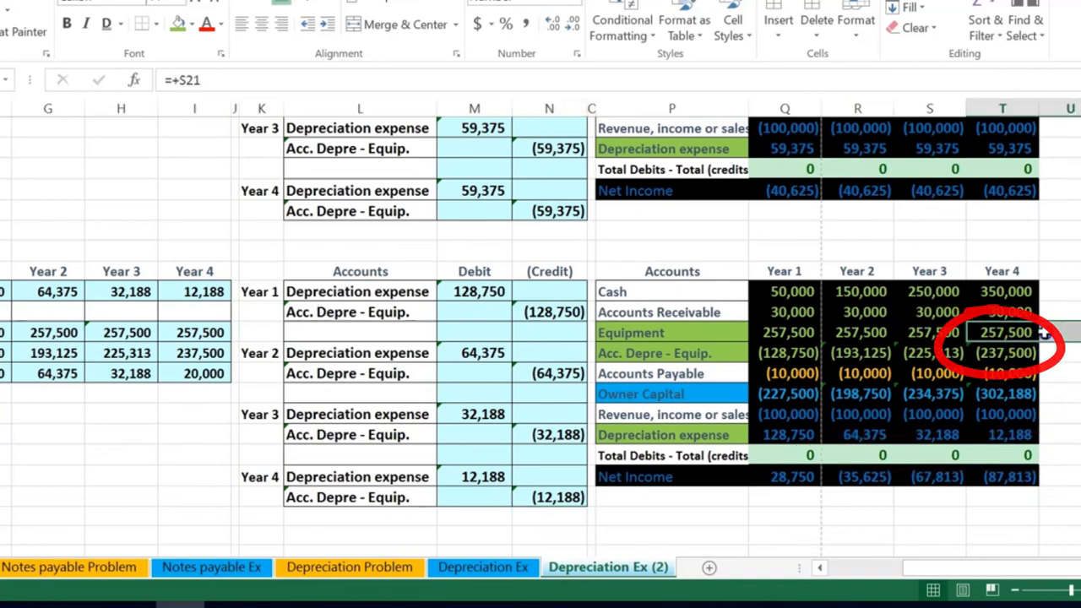
drag(1031, 335, 1023, 357)
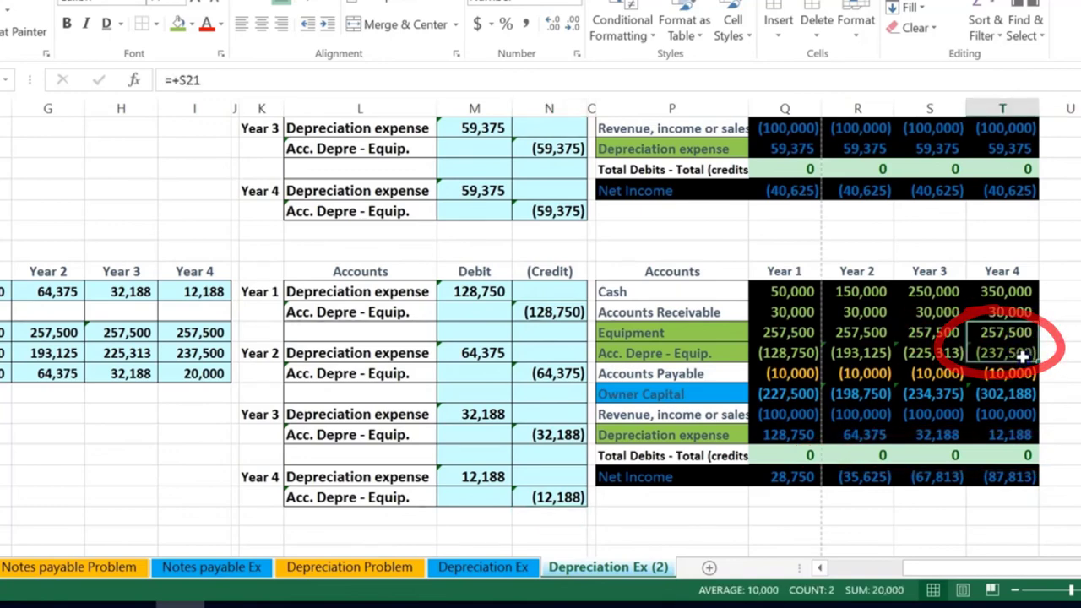